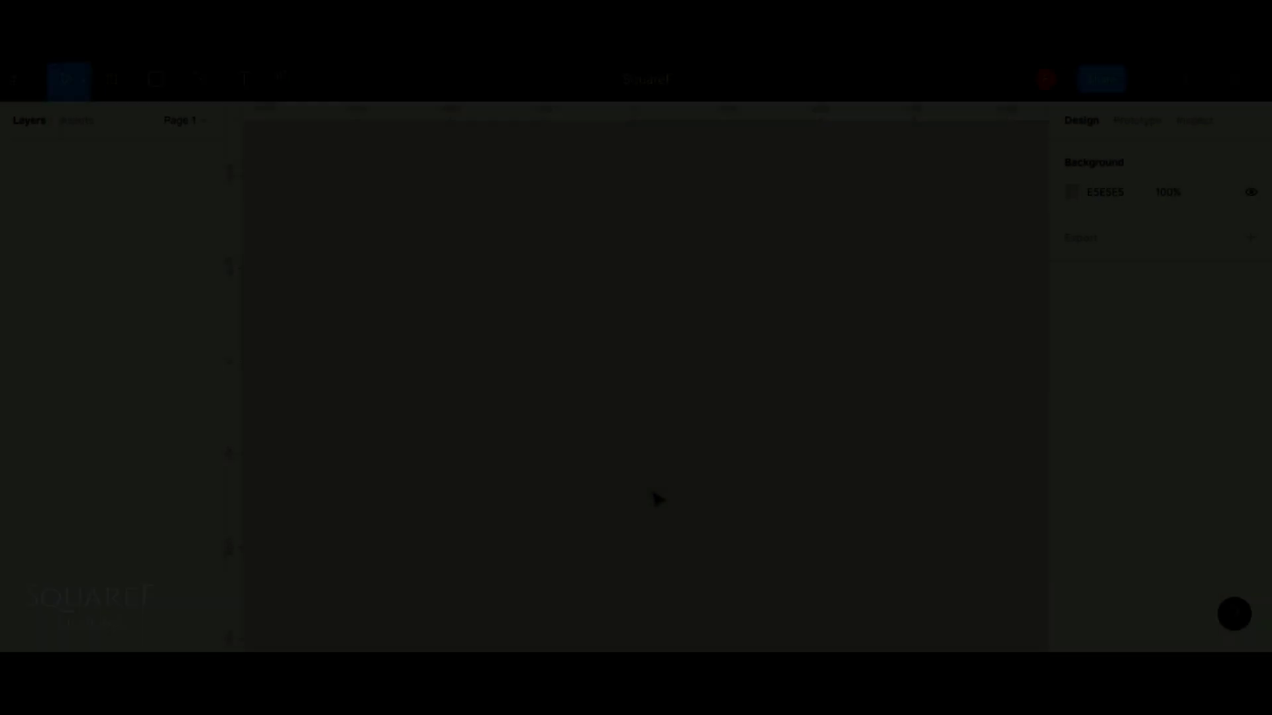
Add a Desktop-preset frame with height 800 and fill #1E1F23
{"action": "key", "text": "f"}
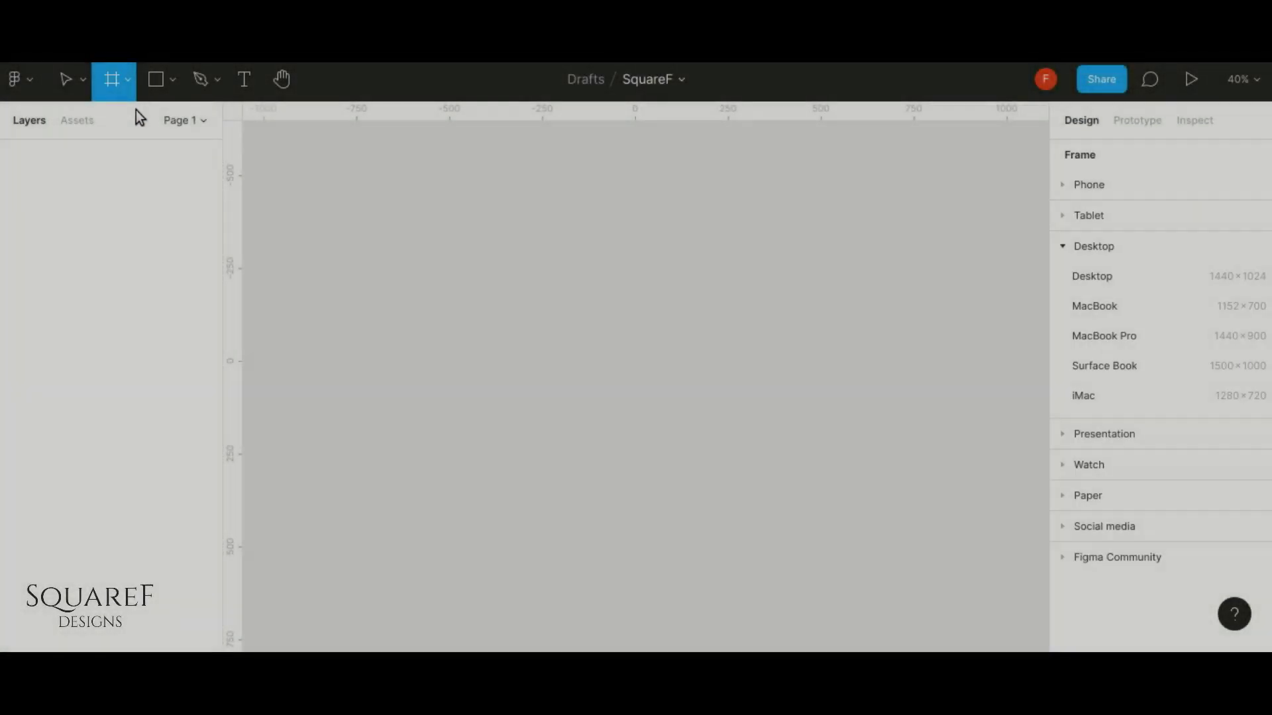
{"action": "left_click", "coordinate": [1133, 279]}
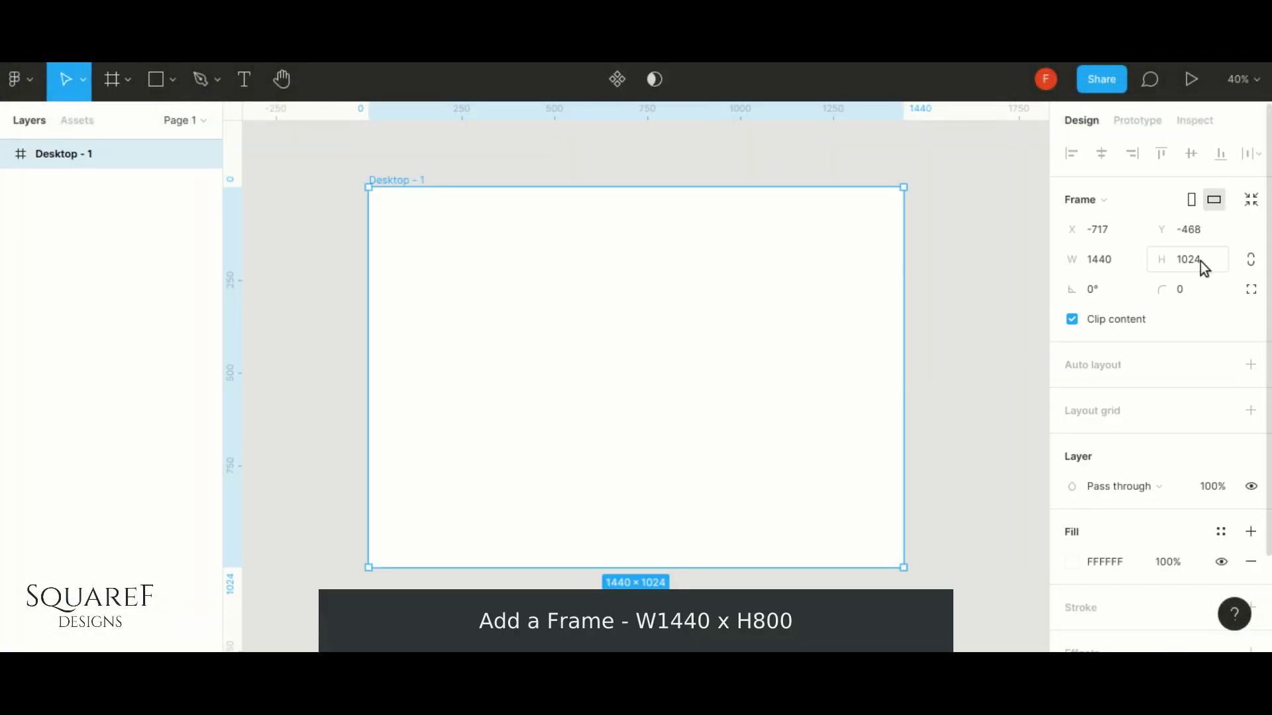
{"action": "type", "text": "00"}
{"action": "key", "text": "Return"}
{"action": "left_click", "coordinate": [1126, 567]}
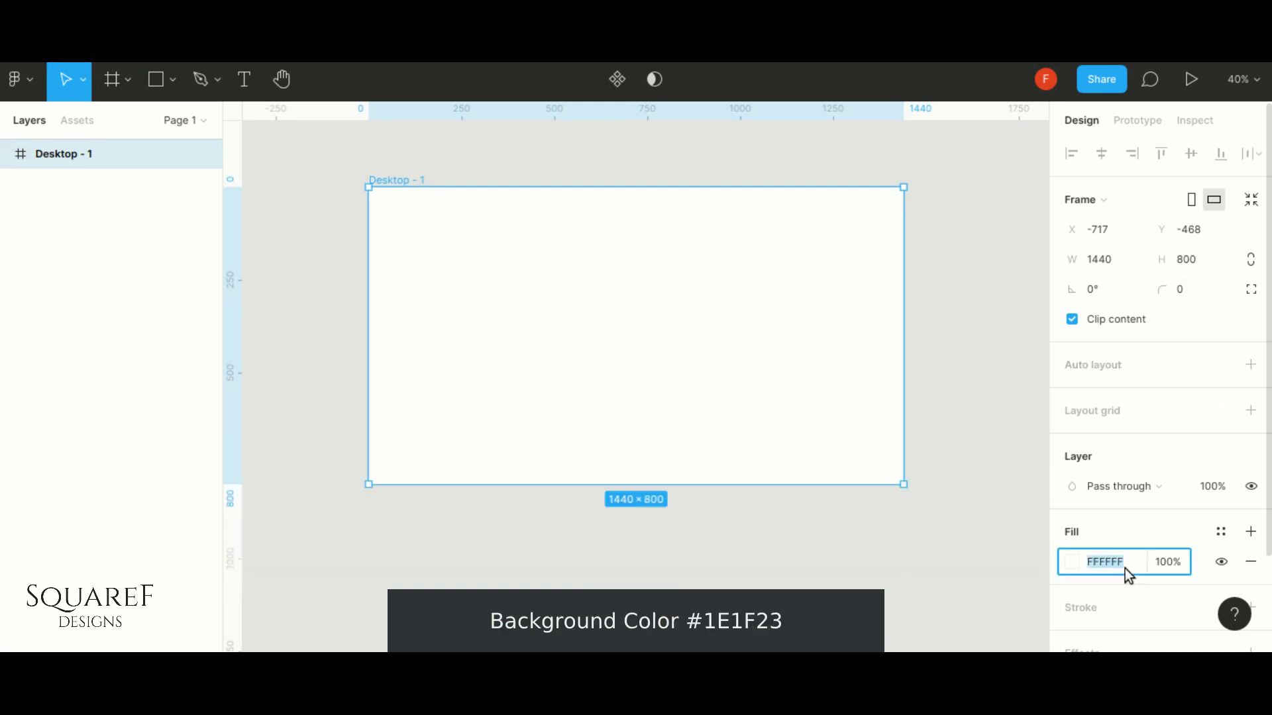
{"action": "type", "text": "1E1F23"}
{"action": "key", "text": "Return"}
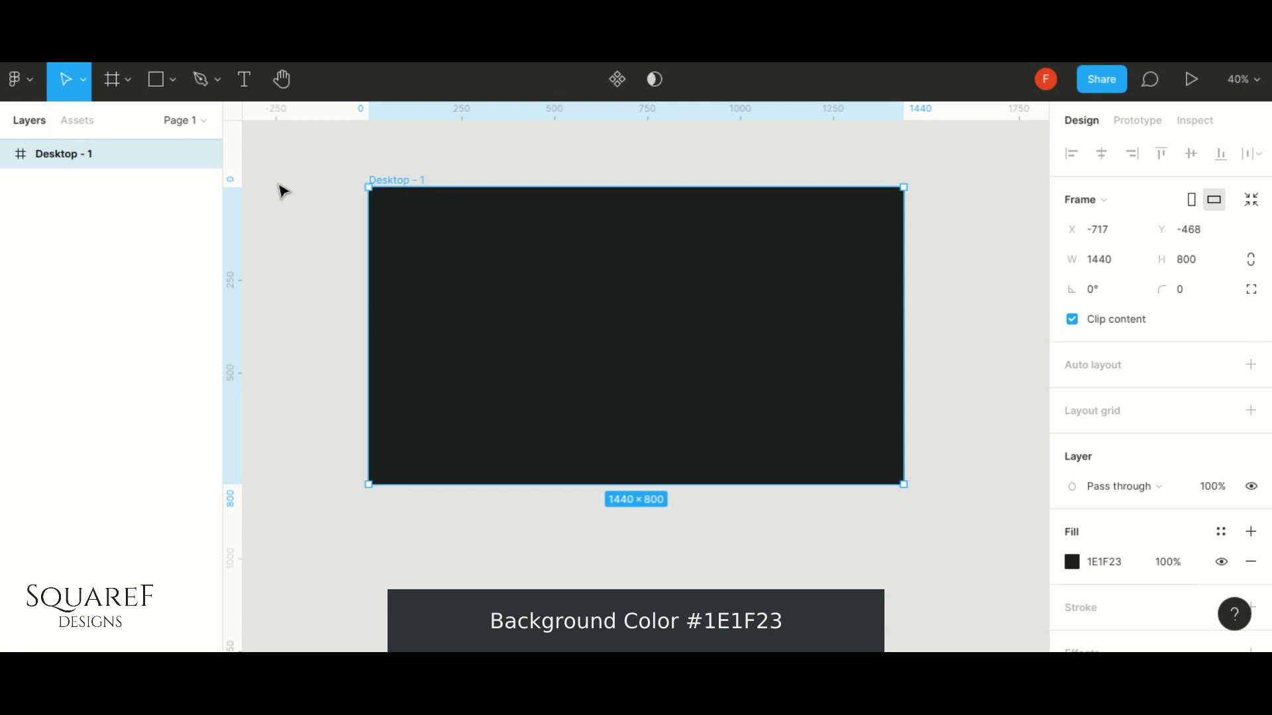
Select the dark frame and add a layout grid to it
{"action": "left_click", "coordinate": [273, 156]}
{"action": "left_click", "coordinate": [254, 99]}
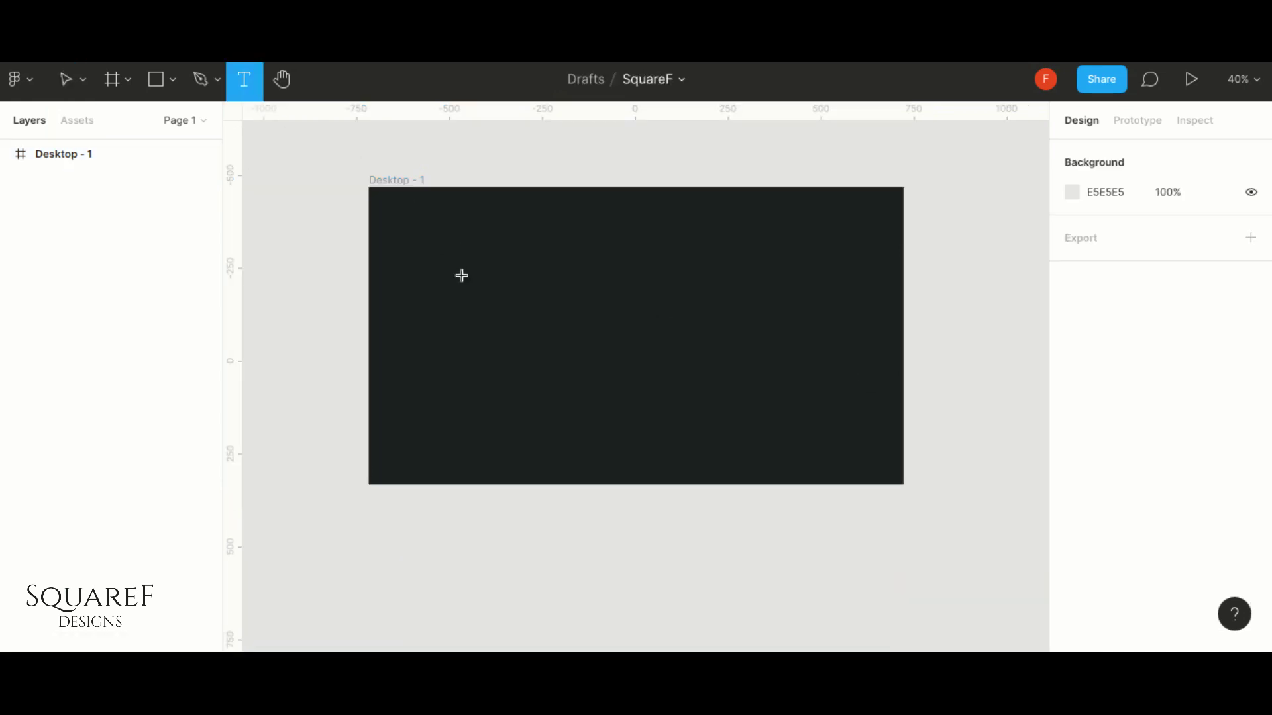
{"action": "key", "text": "v"}
{"action": "left_click", "coordinate": [397, 181]}
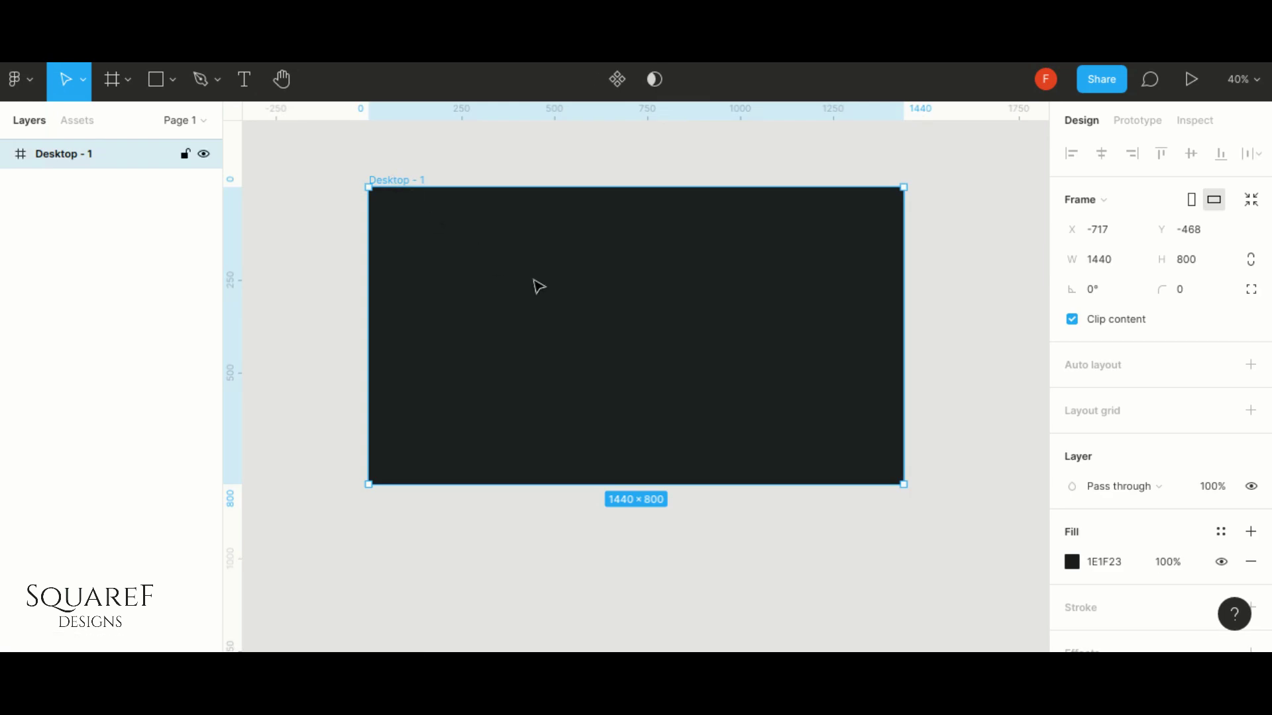
{"action": "left_click", "coordinate": [1221, 412]}
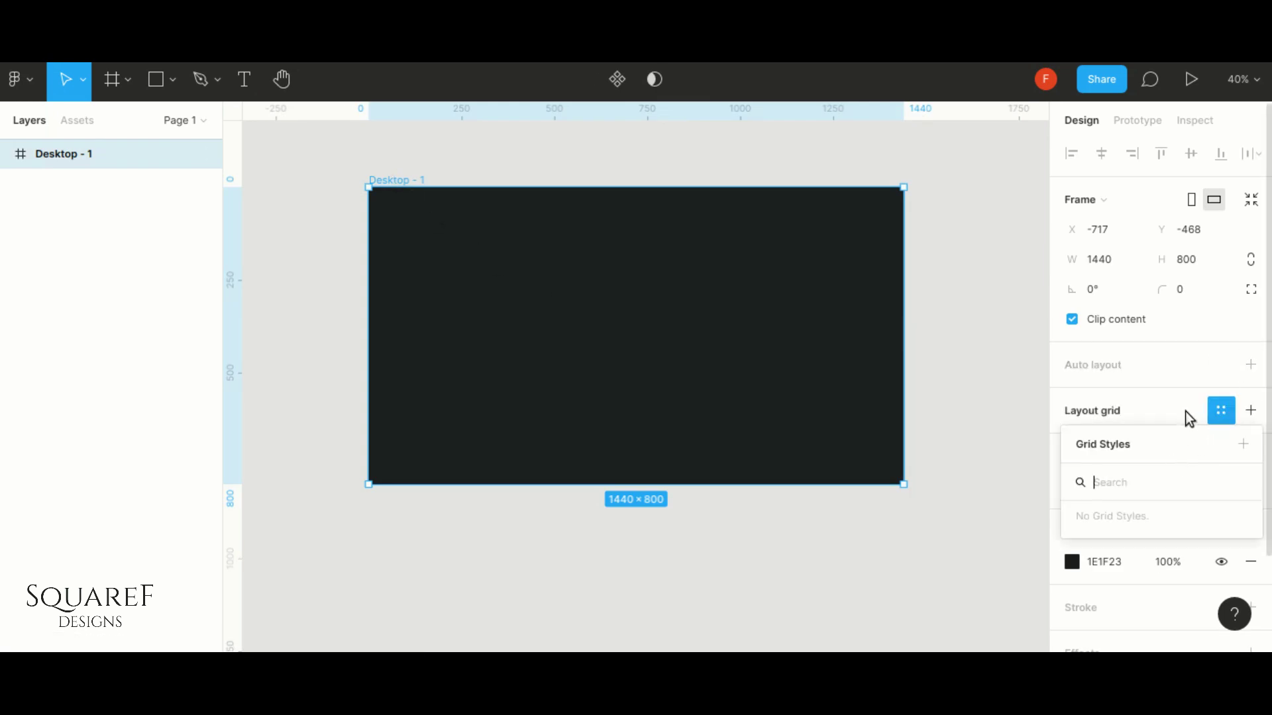
{"action": "left_click", "coordinate": [1251, 410]}
Change the layout grid to 12 columns at 20% opacity
{"action": "left_click", "coordinate": [1071, 442]}
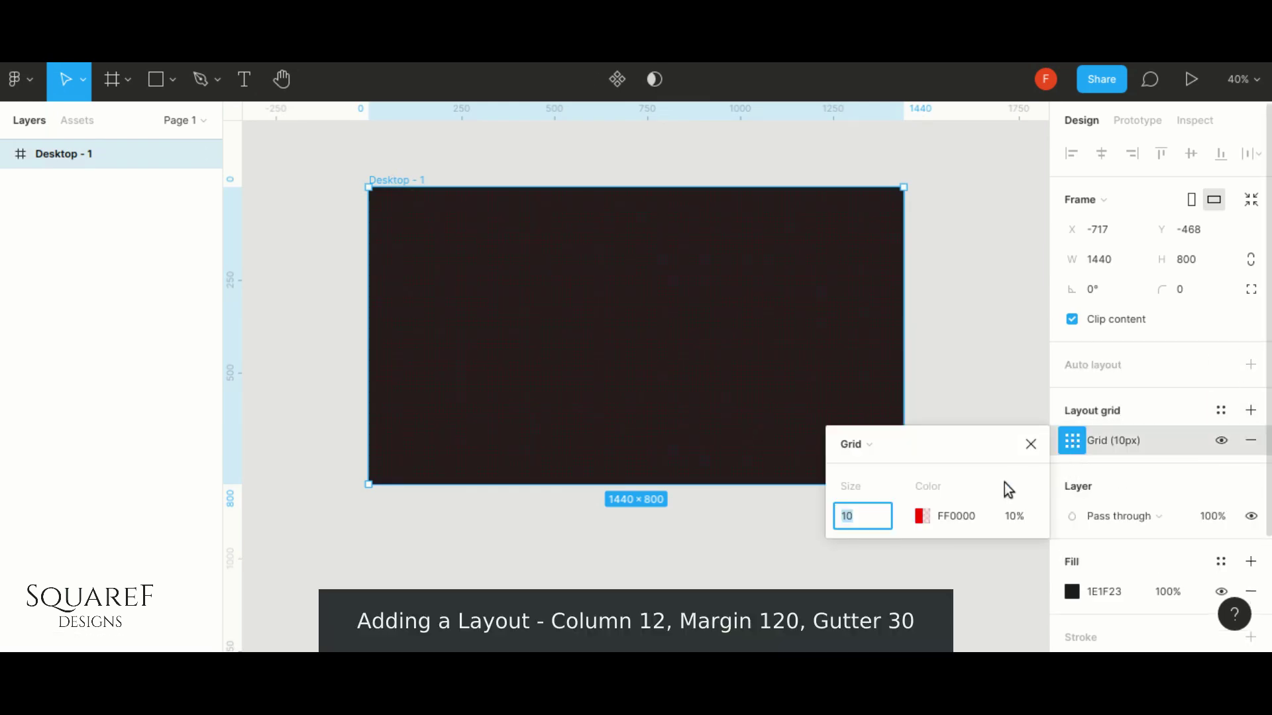
{"action": "left_click", "coordinate": [879, 461]}
{"action": "left_click", "coordinate": [880, 485]}
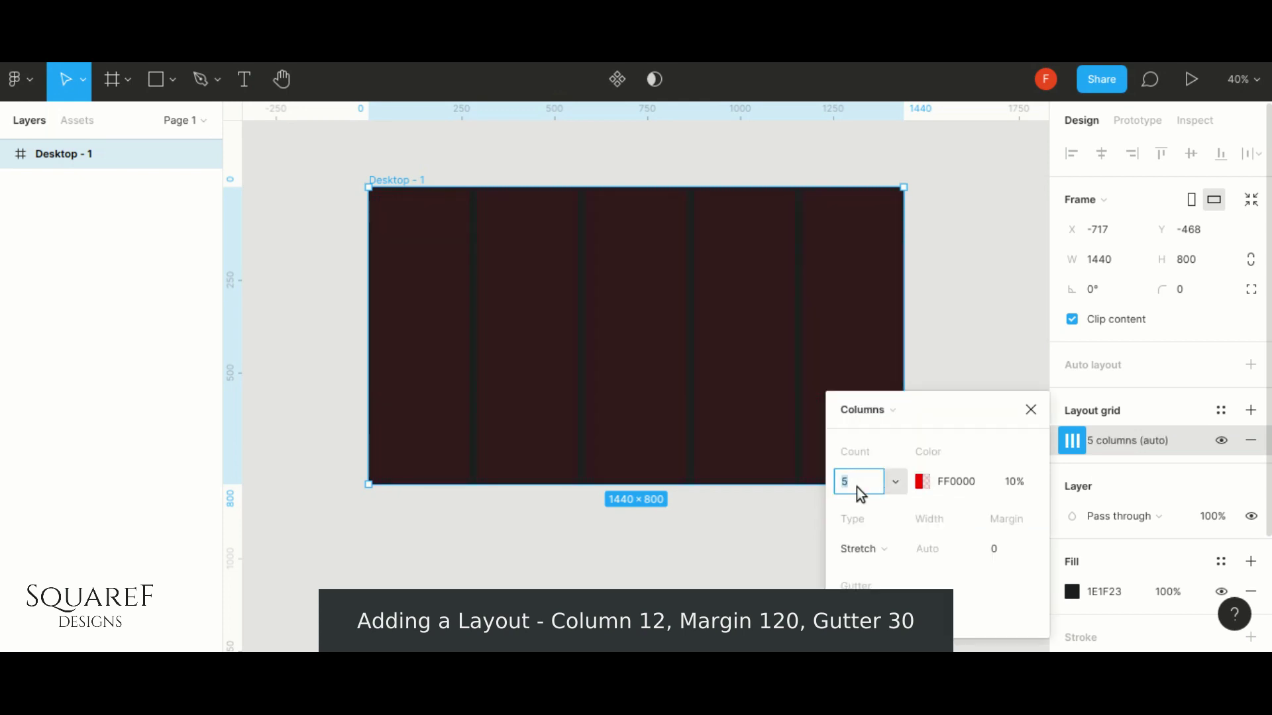
{"action": "type", "text": "12"}
{"action": "key", "text": "Return"}
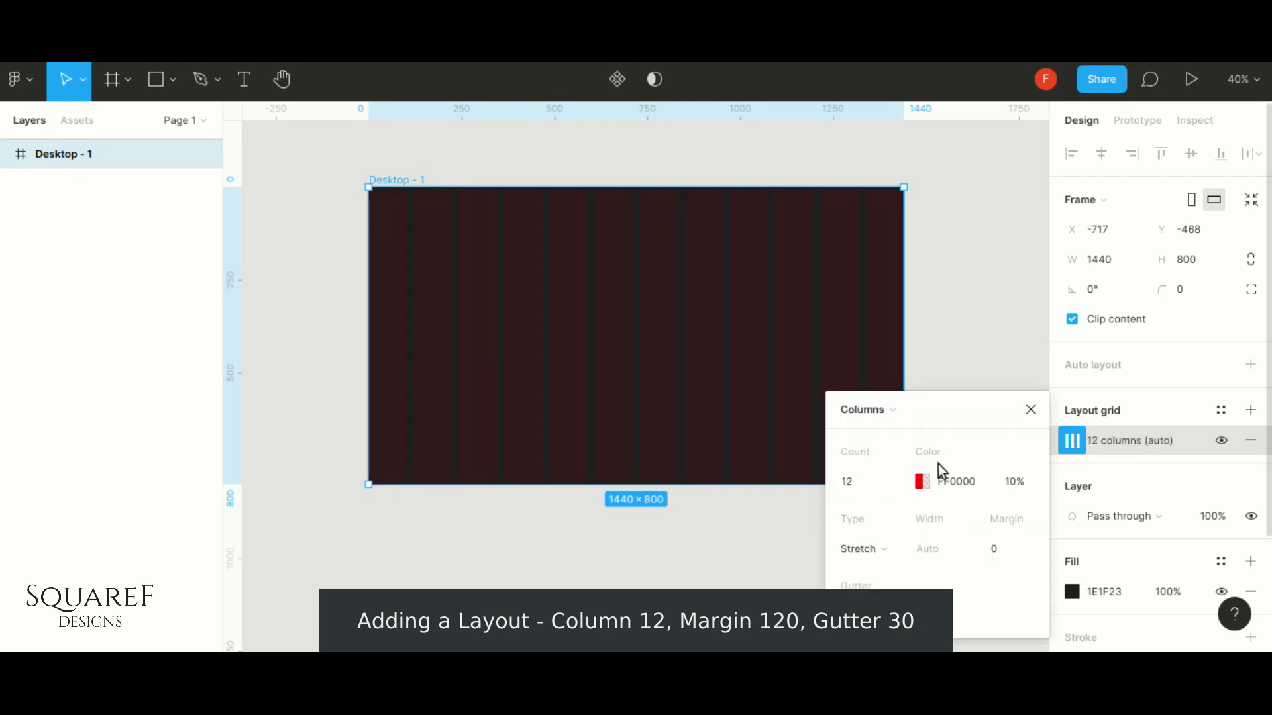
{"action": "left_click", "coordinate": [1021, 484]}
{"action": "key", "text": "Return"}
Give the column grid margin 120 and gutter 30, then show the grids
{"action": "key", "text": "Return"}
{"action": "type", "text": "120"}
{"action": "key", "text": "Return"}
{"action": "left_click", "coordinate": [866, 626]}
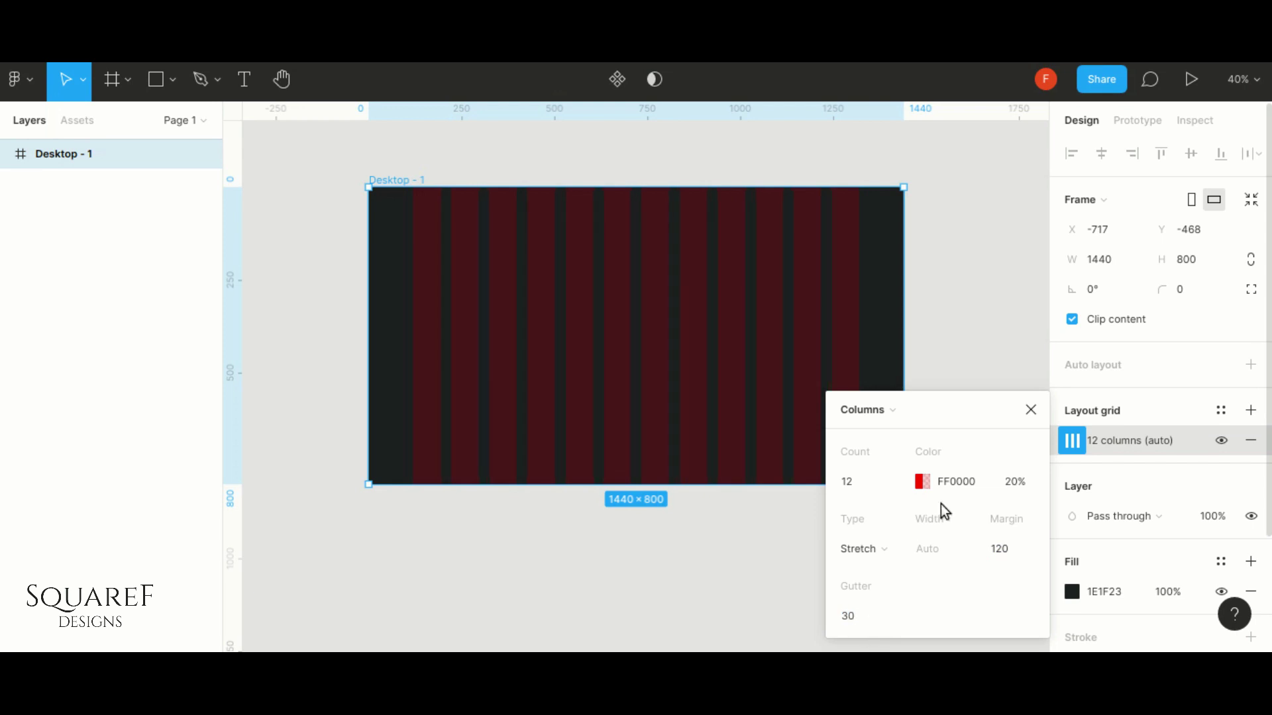
{"action": "left_click", "coordinate": [1029, 411]}
{"action": "left_click", "coordinate": [983, 444]}
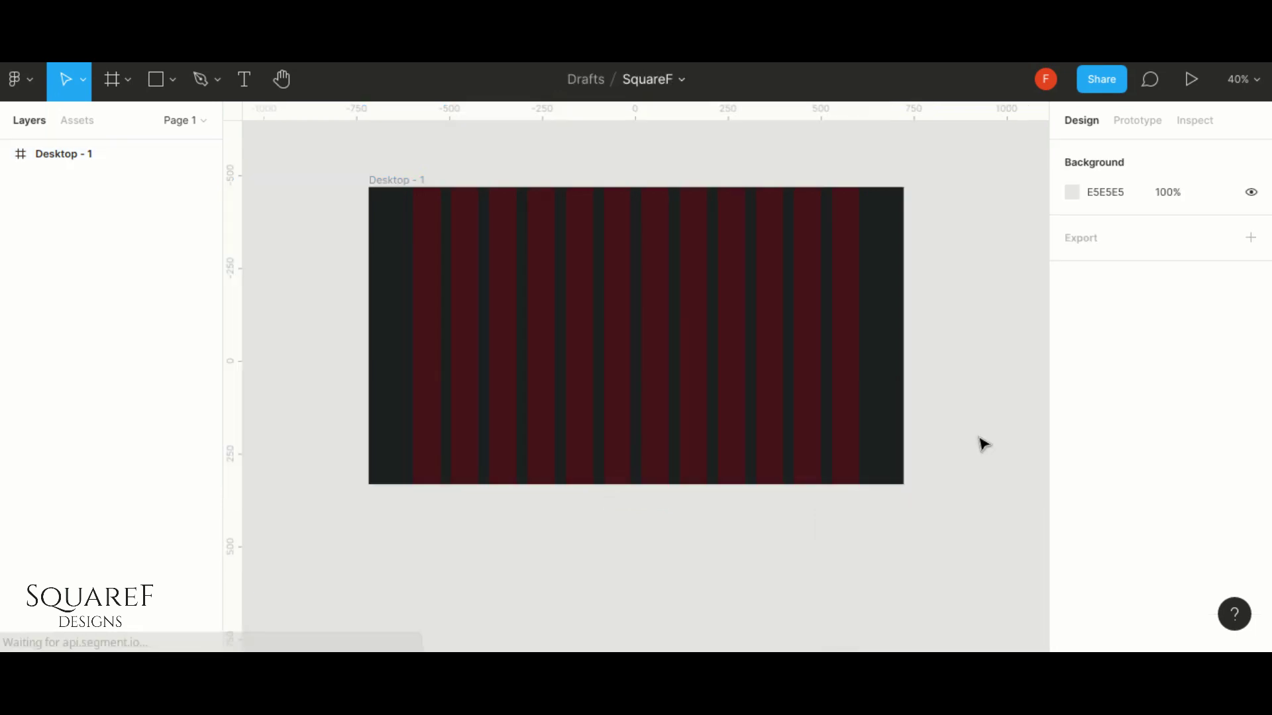
{"action": "key", "text": "ctrl+g"}
{"action": "key", "text": "ctrl+g"}
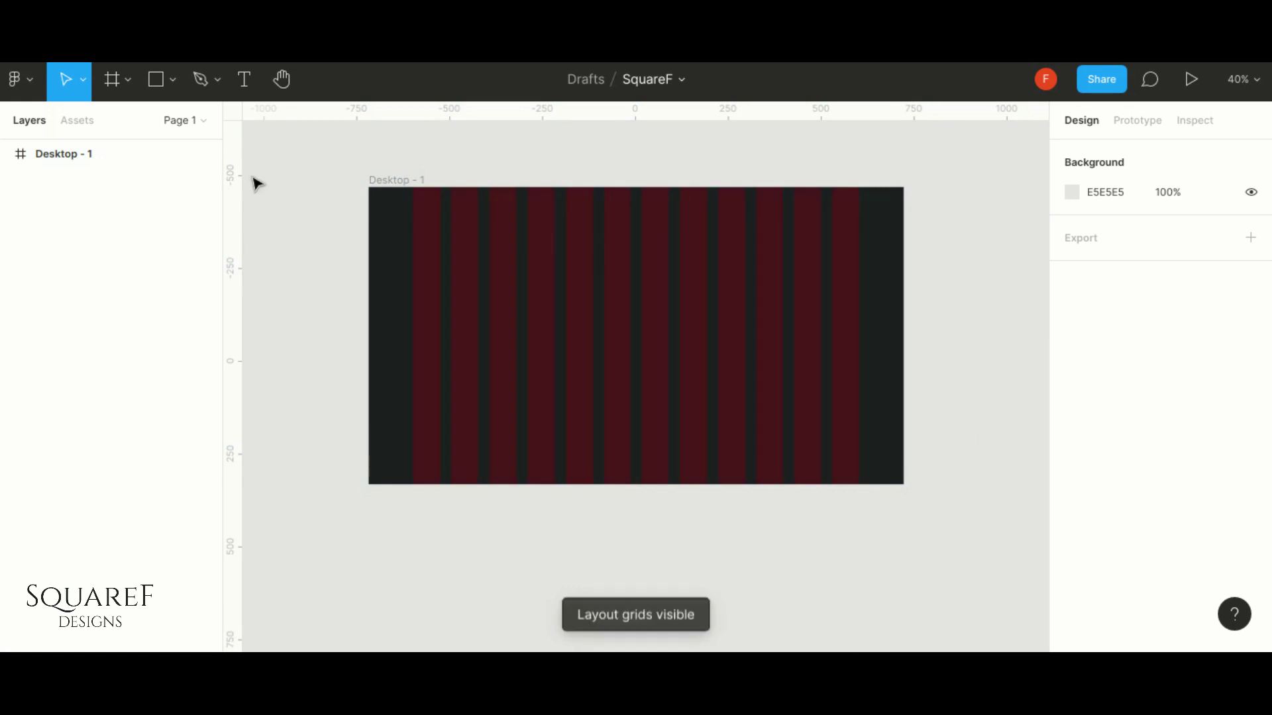
Place a text box styled Open Sans Bold 75 with white FFFFFF fill
{"action": "left_click", "coordinate": [245, 83]}
{"action": "left_click", "coordinate": [415, 289]}
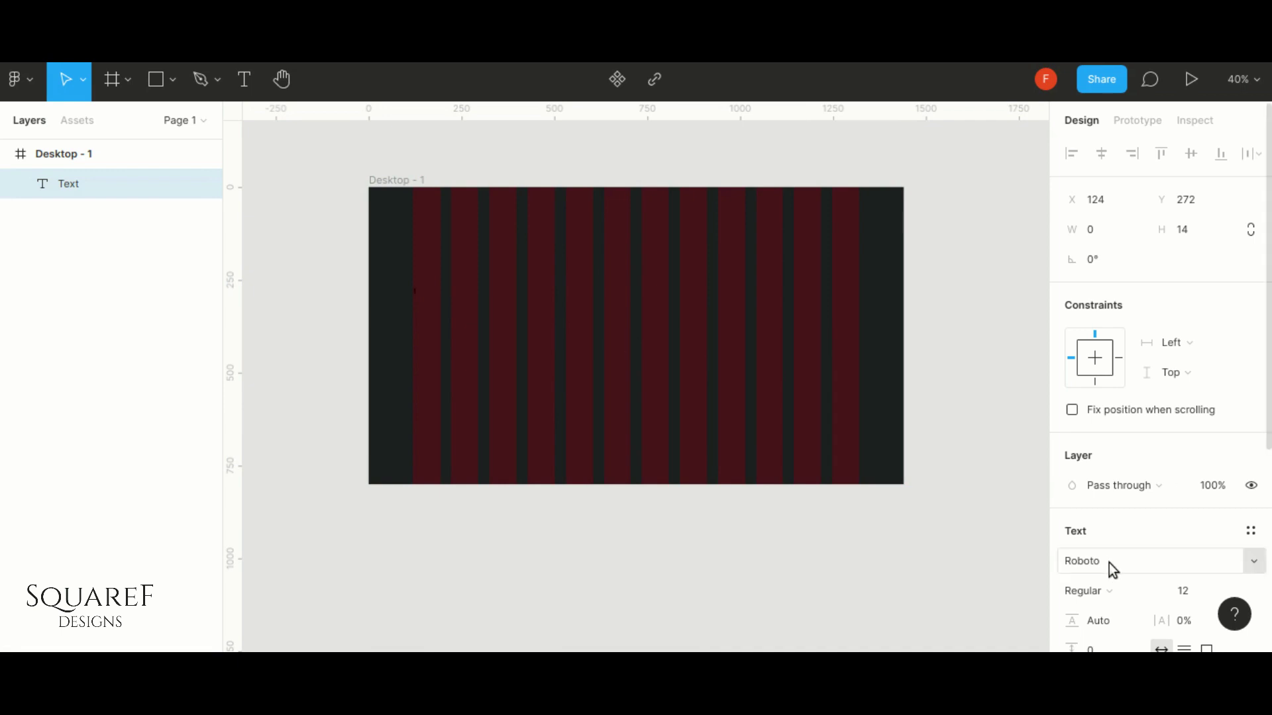
{"action": "left_click", "coordinate": [1110, 563]}
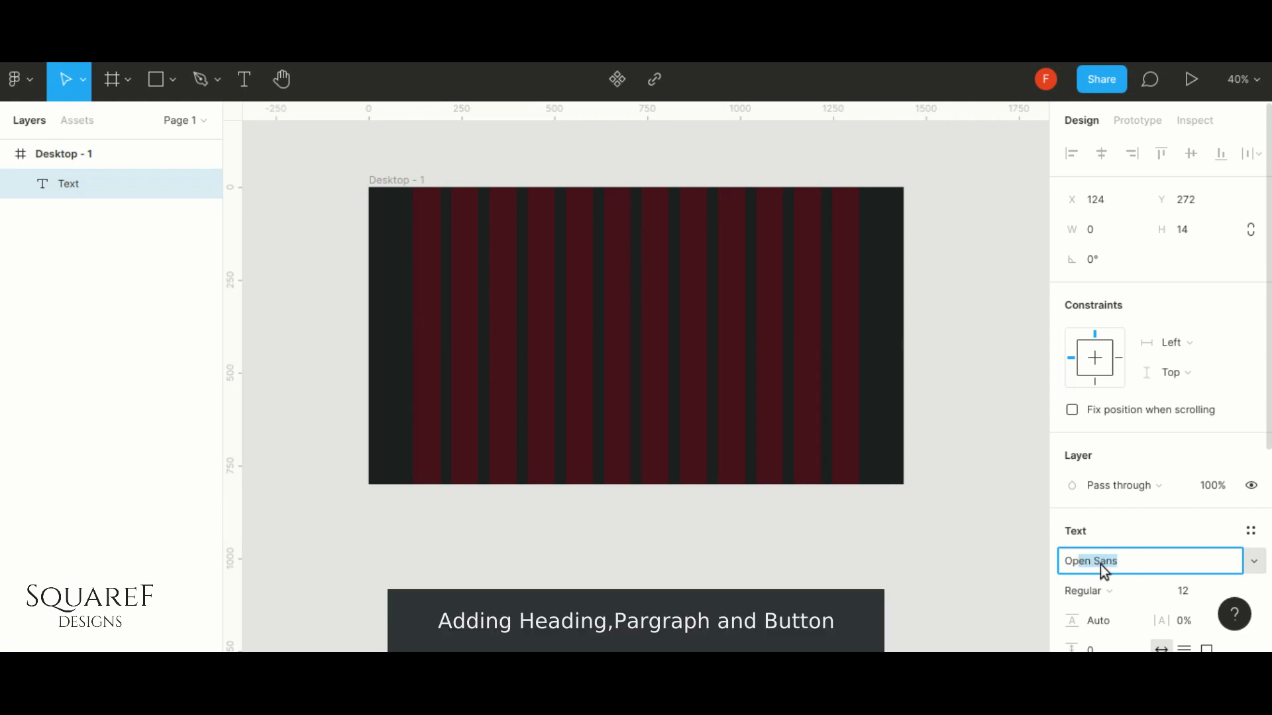
{"action": "key", "text": "Return"}
{"action": "scroll", "coordinate": [1101, 563], "scroll_direction": "down", "scroll_amount": 2}
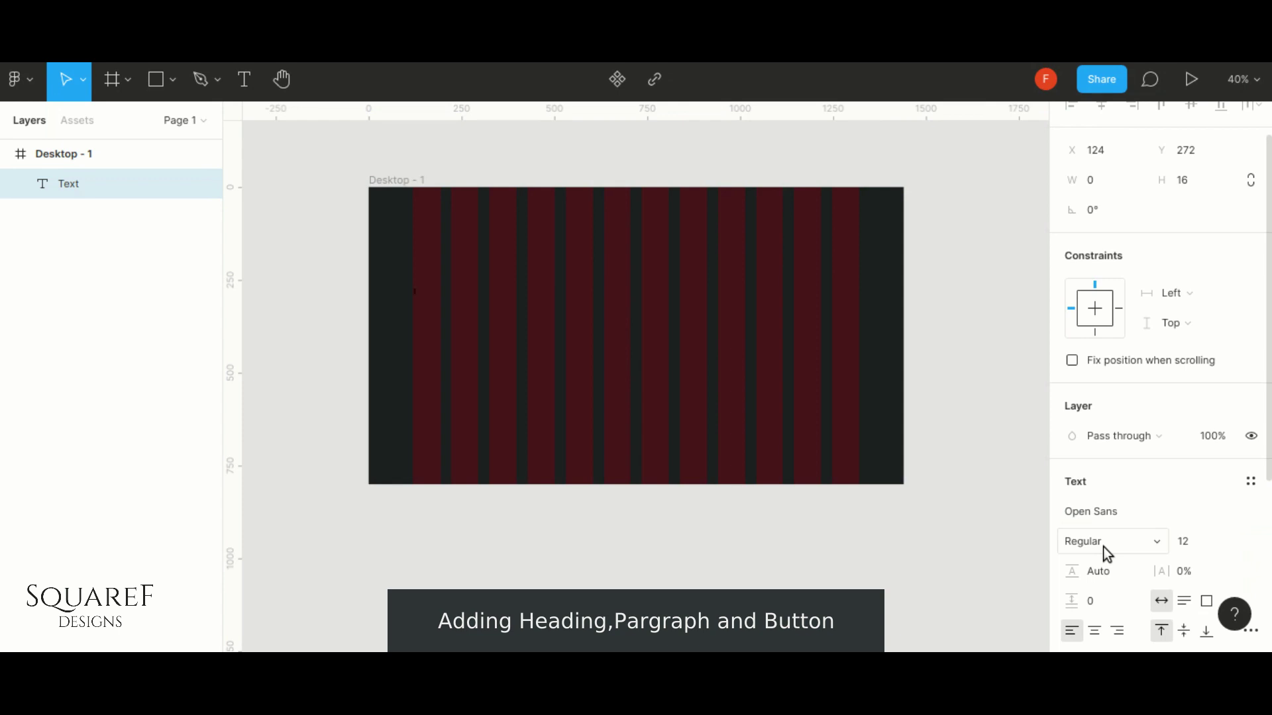
{"action": "left_click", "coordinate": [1123, 546]}
{"action": "left_click", "coordinate": [1122, 586]}
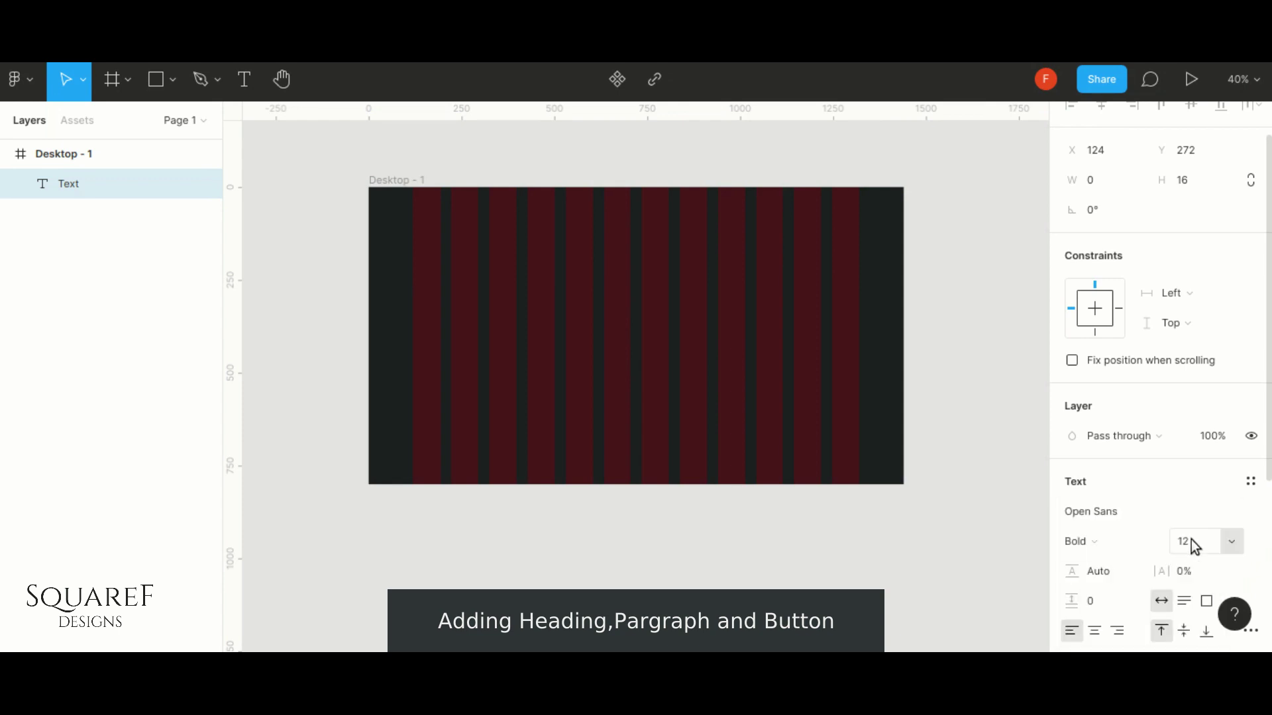
{"action": "key", "text": "Return"}
{"action": "scroll", "coordinate": [1126, 563], "scroll_direction": "down", "scroll_amount": 3}
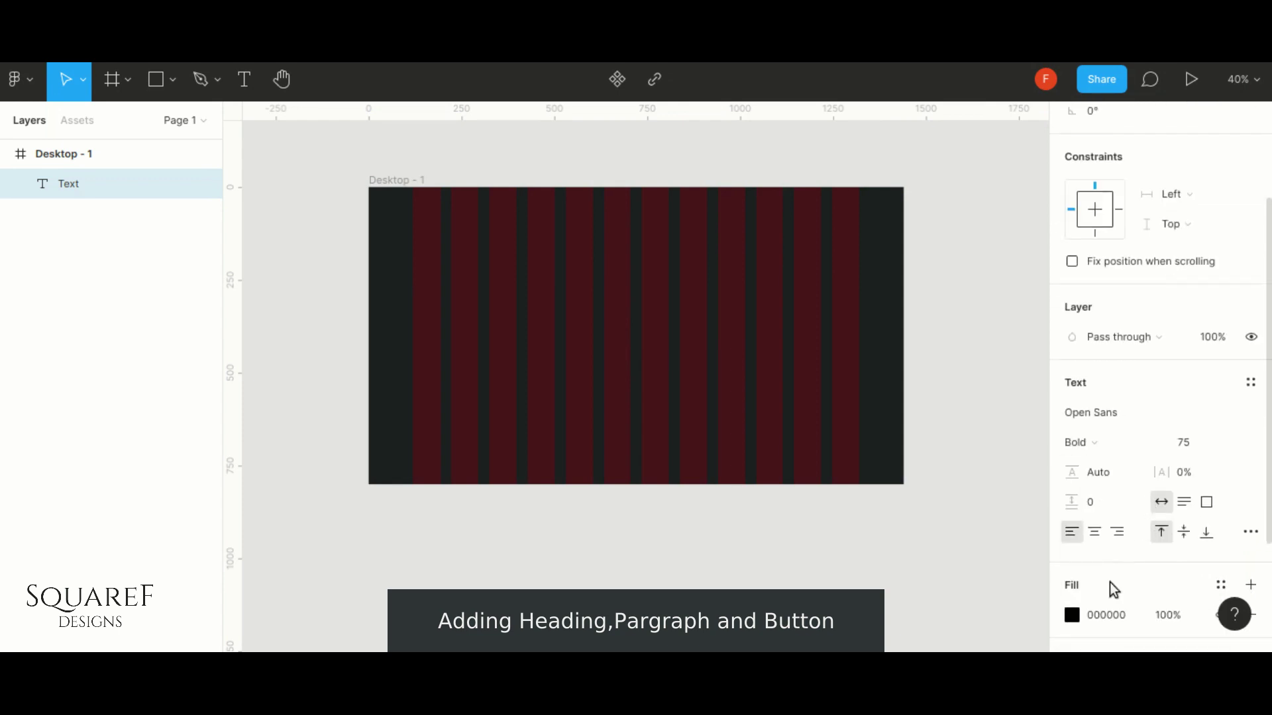
{"action": "left_click", "coordinate": [1071, 613]}
{"action": "left_click", "coordinate": [1031, 166]}
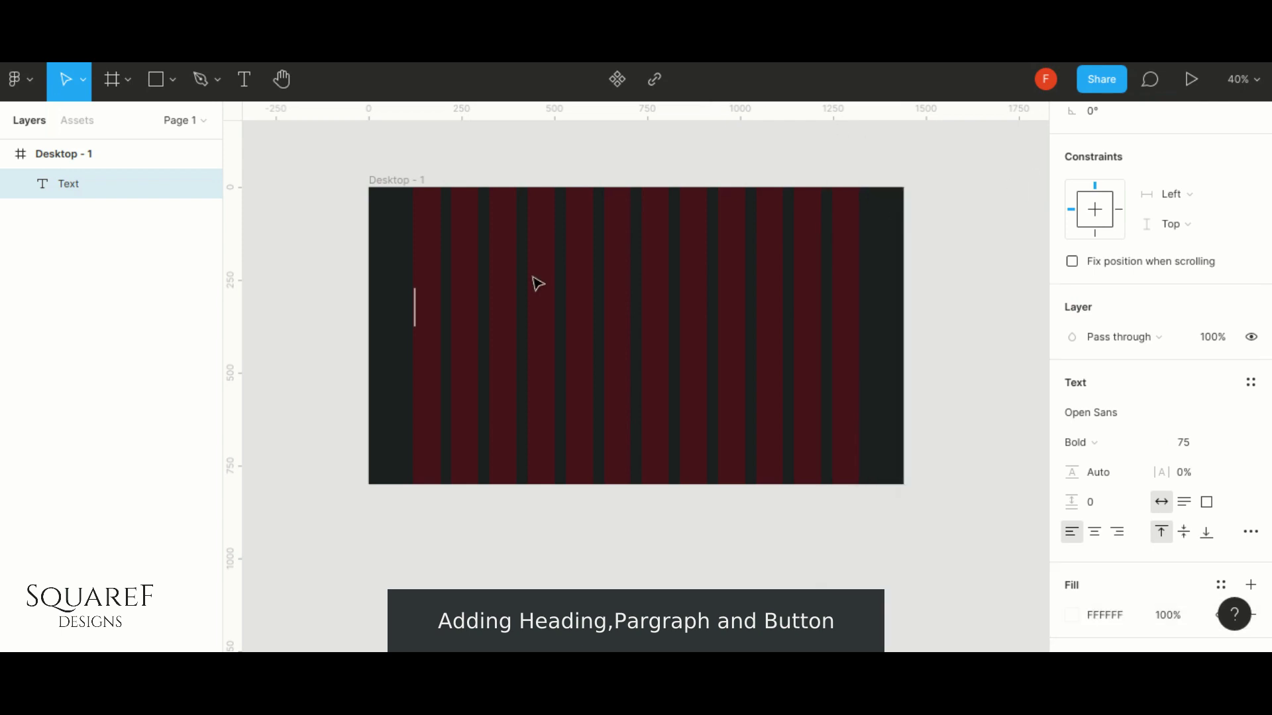
Type the heading 'Innovation On' / 'Your Hand' on two lines
{"action": "type", "text": "Inn"}
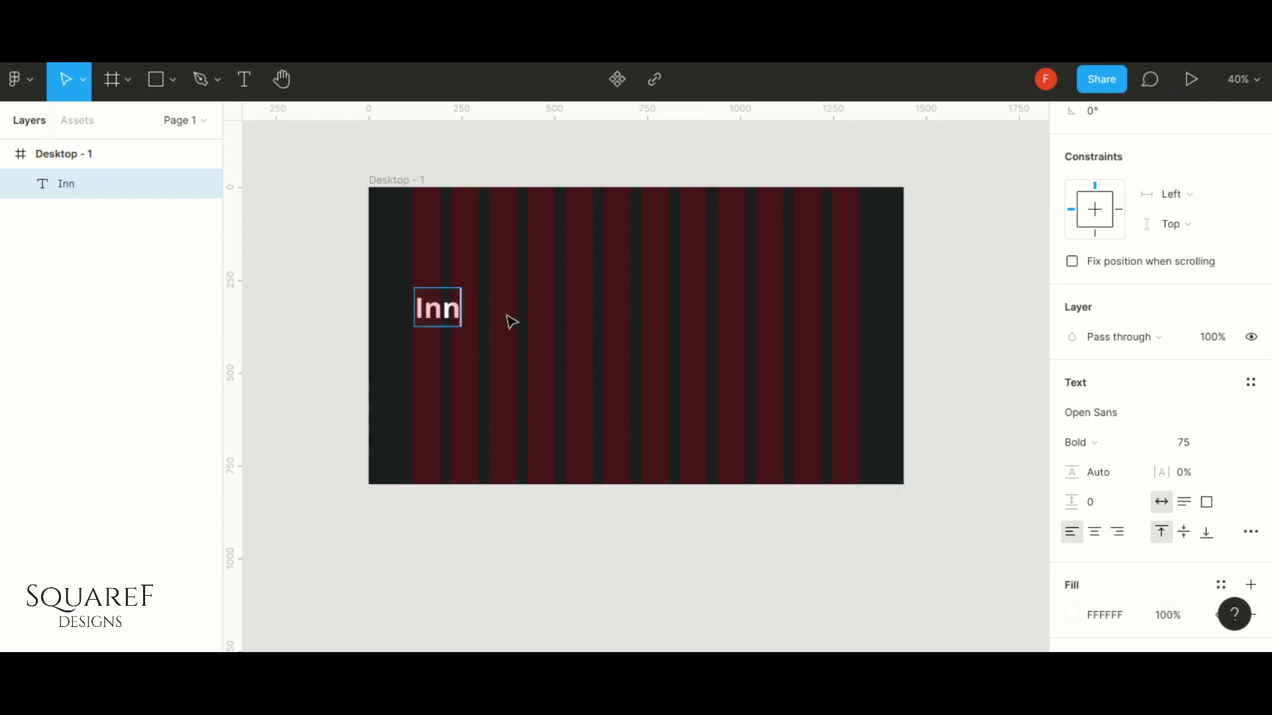
{"action": "type", "text": "ovation"}
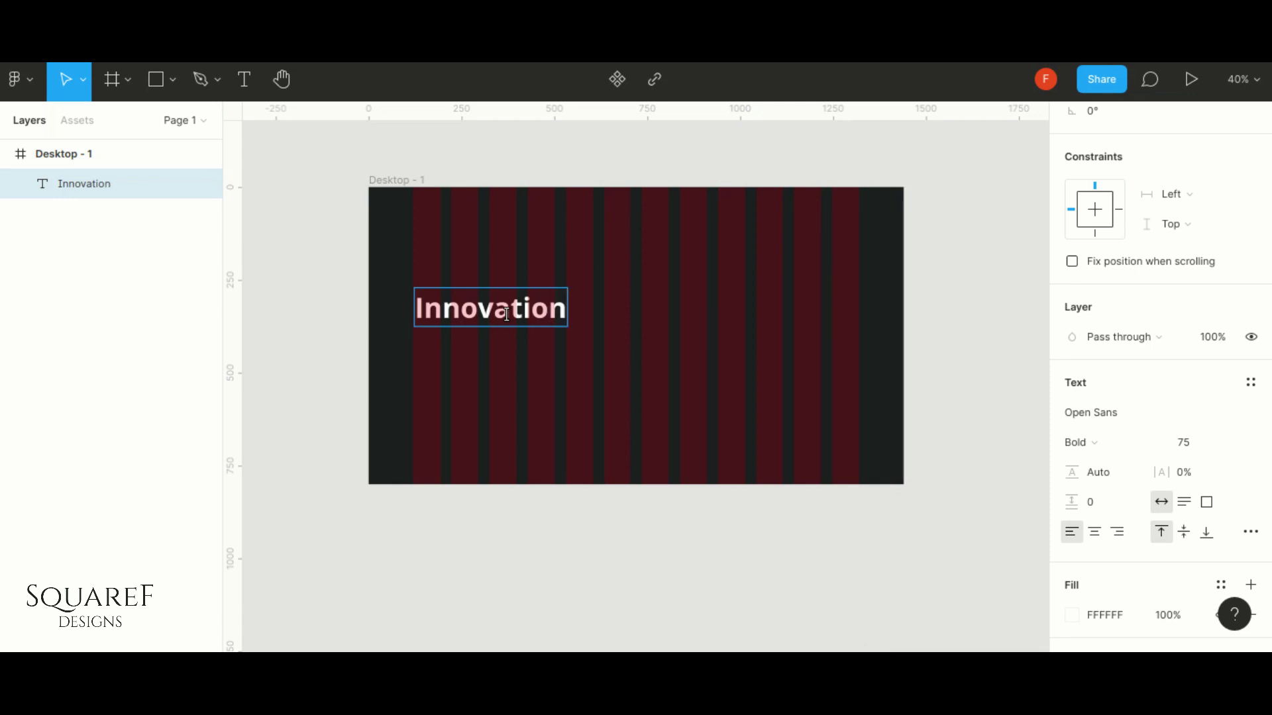
{"action": "type", "text": " on"}
{"action": "key", "text": "BackSpace"}
{"action": "key", "text": "BackSpace"}
{"action": "key", "text": "BackSpace"}
{"action": "type", "text": "On"}
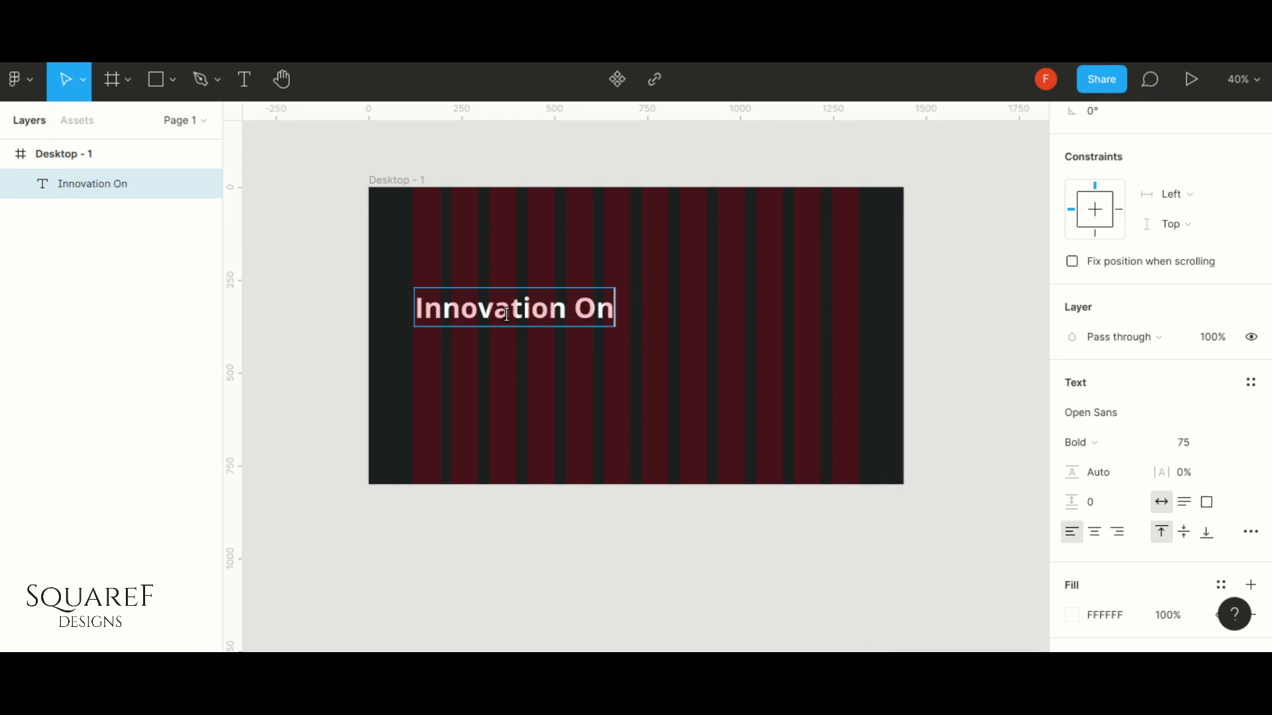
{"action": "key", "text": "Escape"}
{"action": "double_click", "coordinate": [504, 317]}
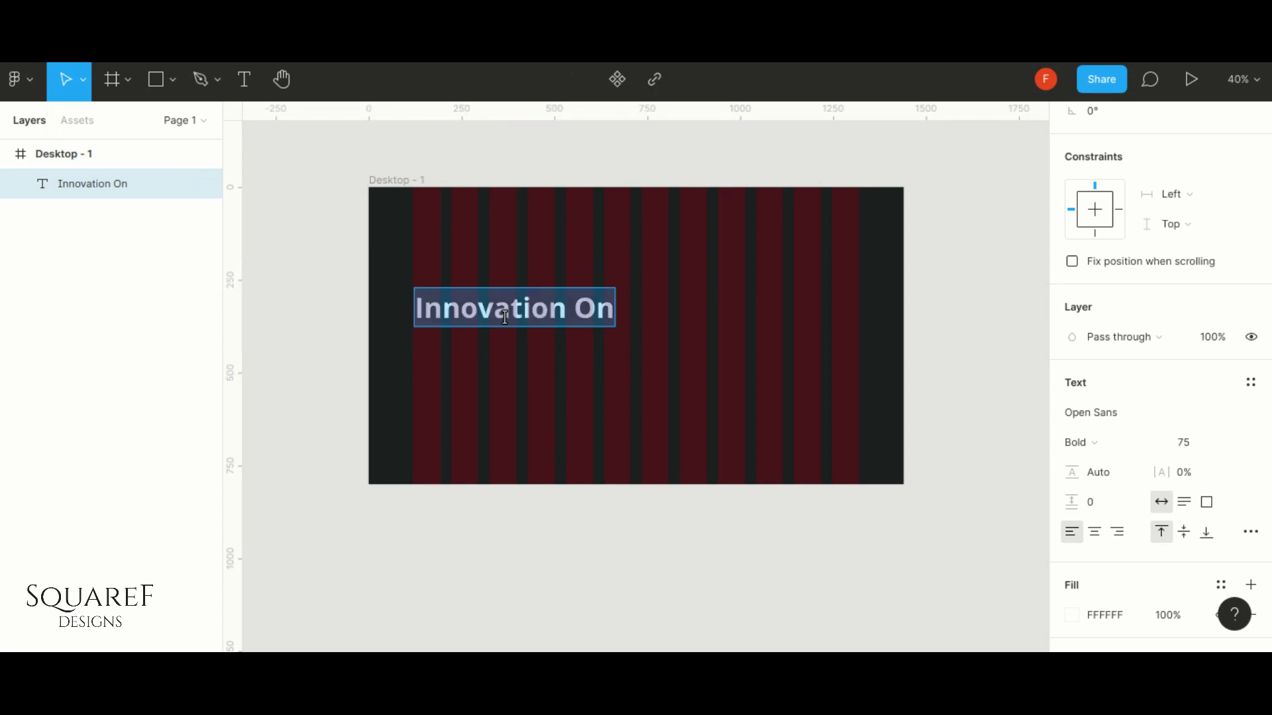
{"action": "key", "text": "Right"}
{"action": "key", "text": "Return"}
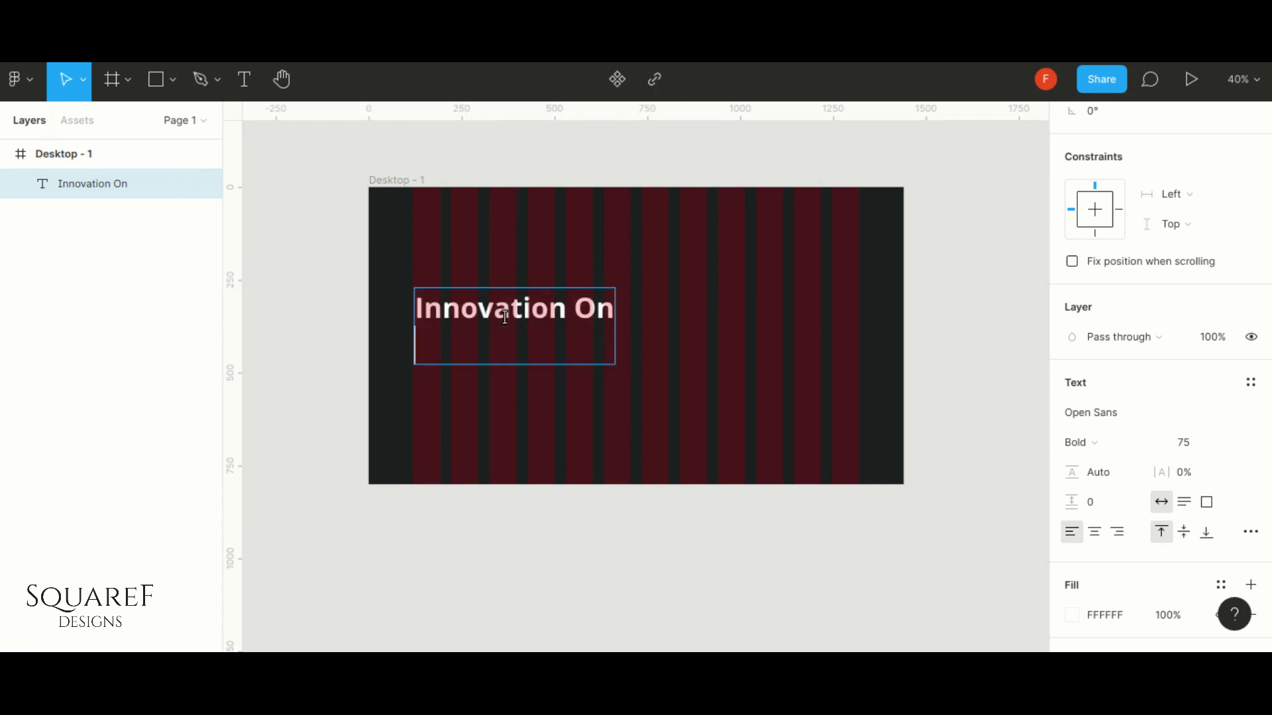
{"action": "type", "text": "Your Hand"}
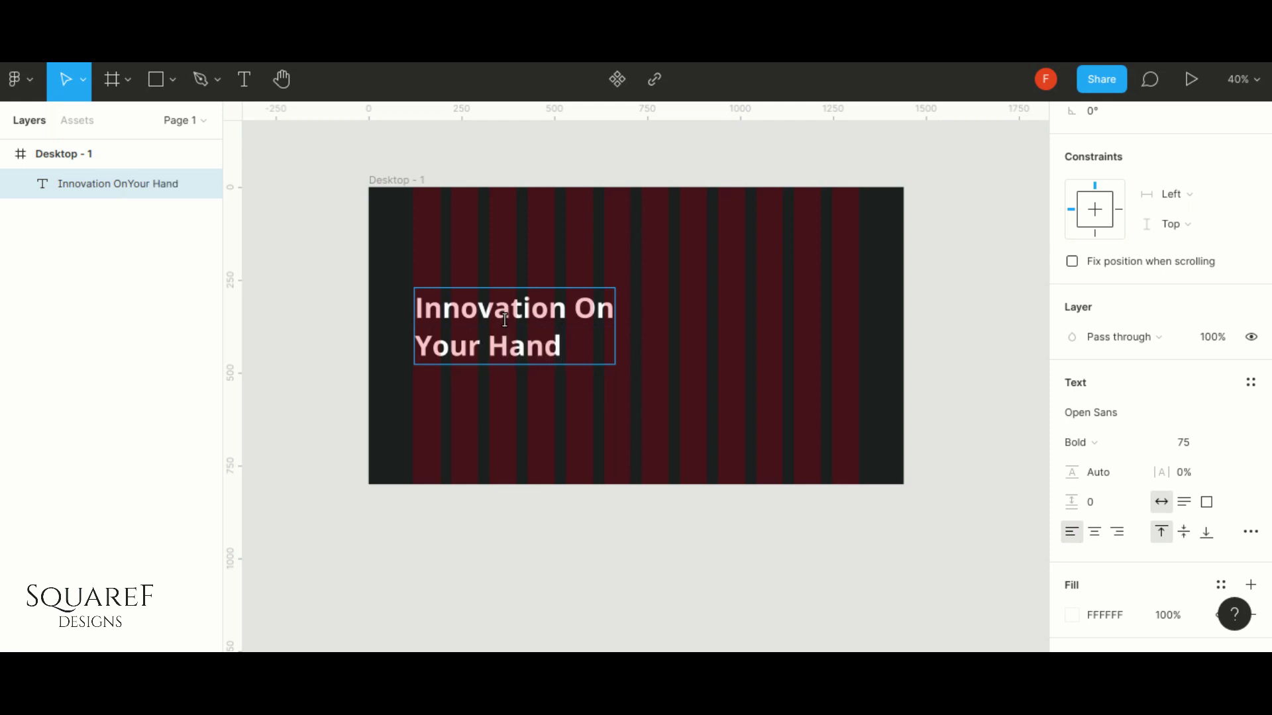
{"action": "key", "text": "Escape"}
Move the heading up onto the left margin and check it against the grid
{"action": "left_click_drag", "start_coordinate": [493, 343], "coordinate": [490, 324]}
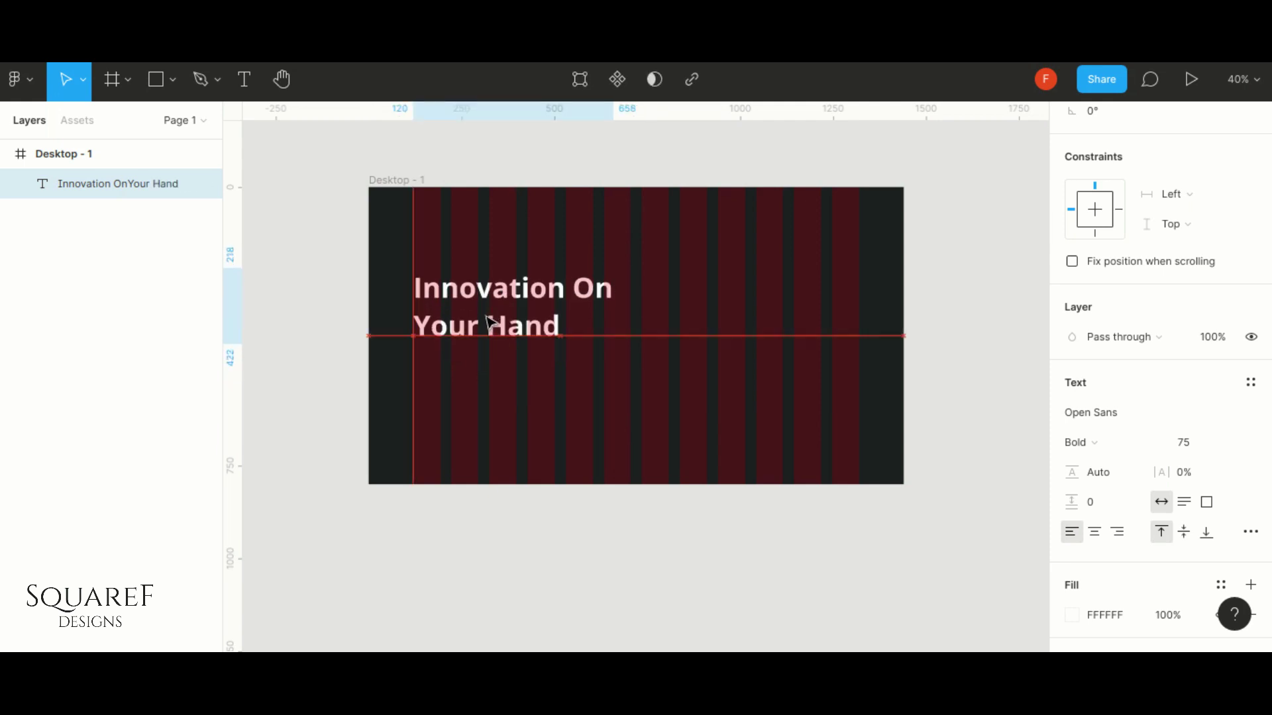
{"action": "left_click", "coordinate": [489, 378]}
{"action": "key", "text": "ctrl+shift+4"}
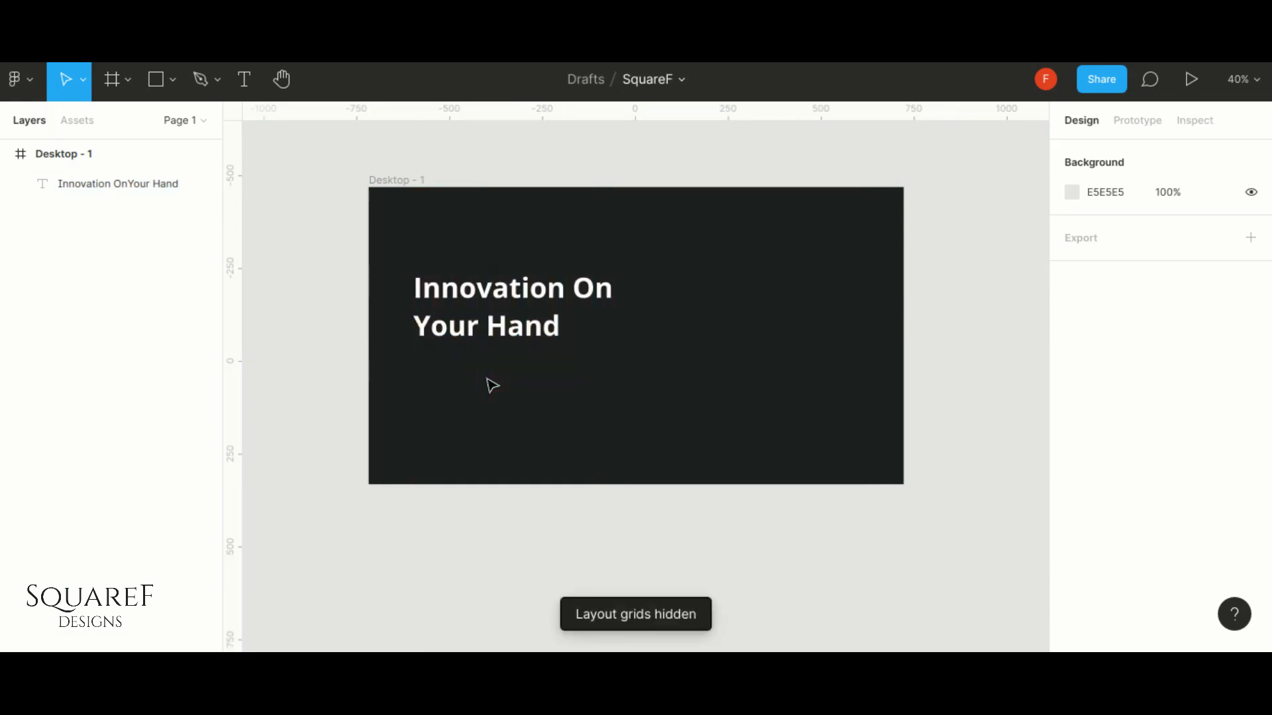
{"action": "key", "text": "ctrl+shift+4"}
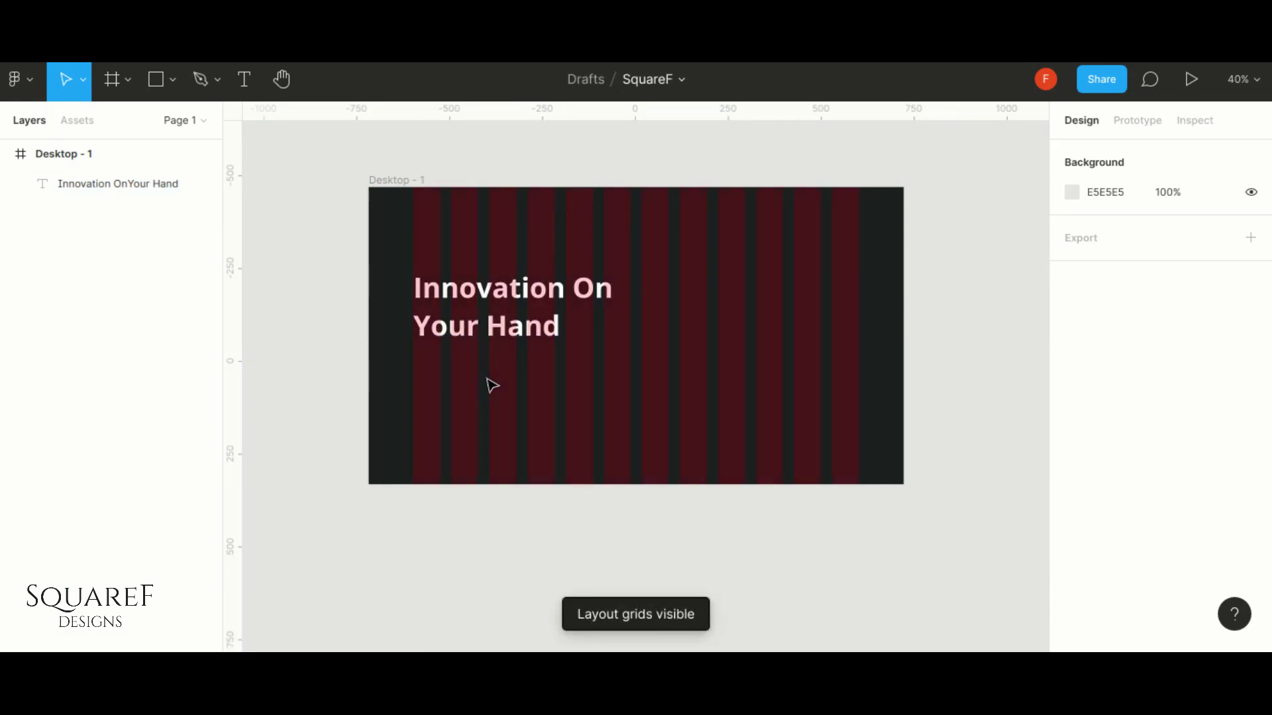
Add a Regular-weight text box below the heading with pasted Lorem ipsum text
{"action": "left_click", "coordinate": [252, 97]}
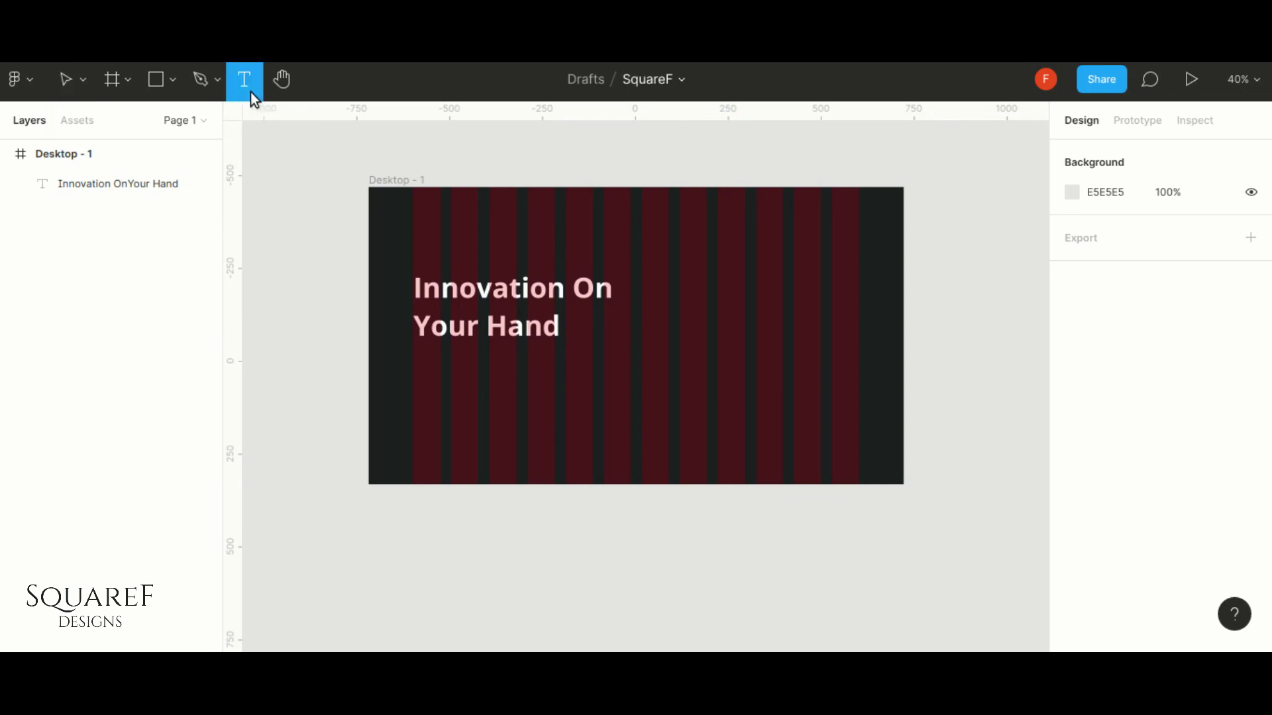
{"action": "left_click", "coordinate": [416, 364]}
{"action": "left_click", "coordinate": [1182, 591]}
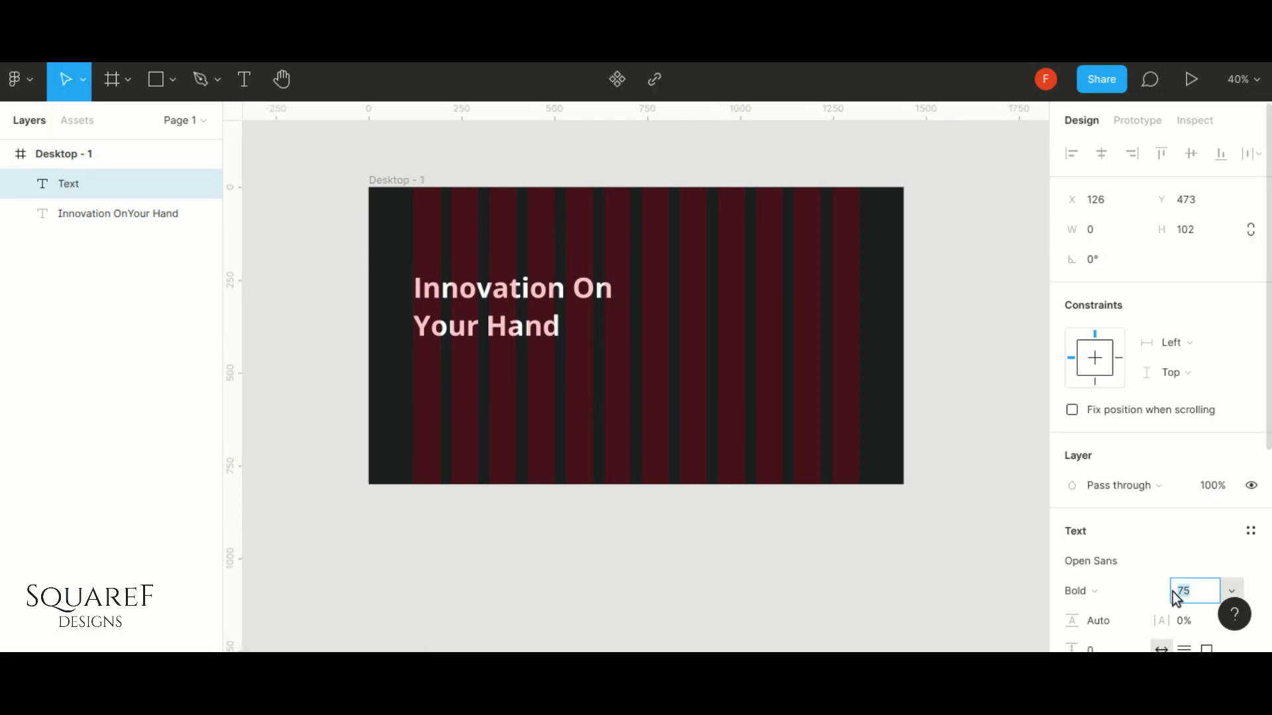
{"action": "key", "text": "Return"}
{"action": "left_click", "coordinate": [1081, 591]}
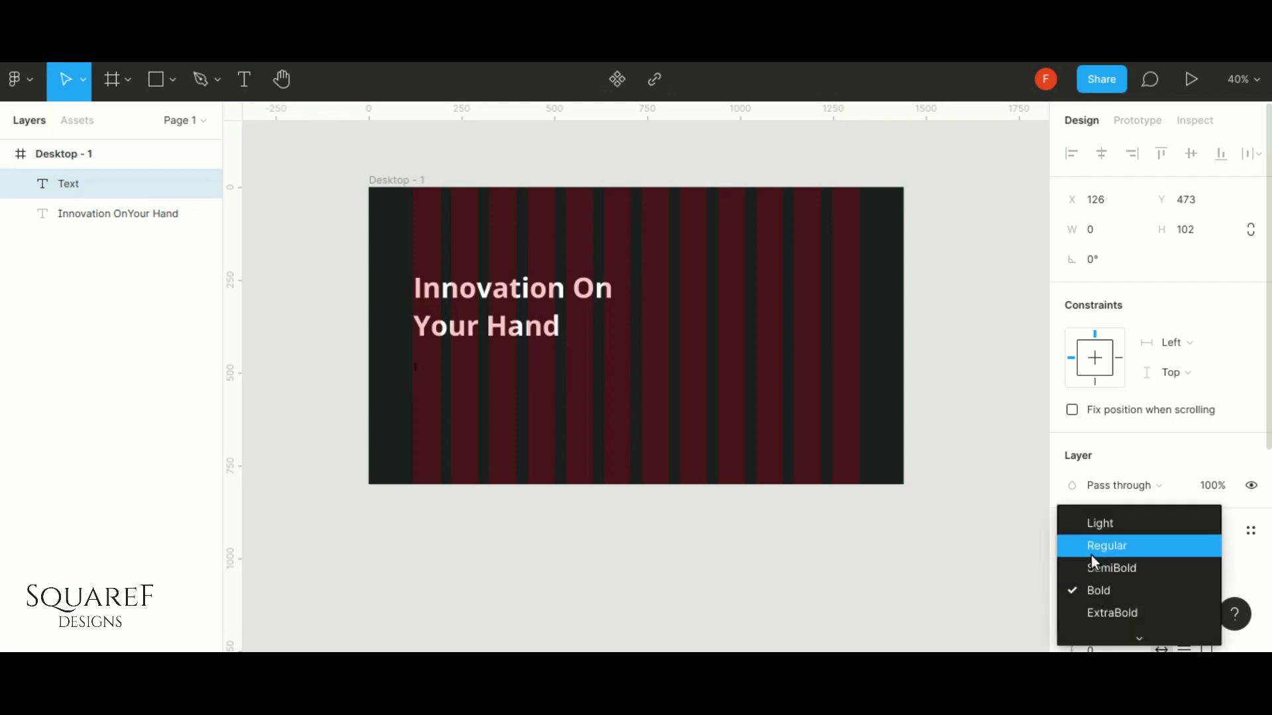
{"action": "left_click", "coordinate": [1094, 550]}
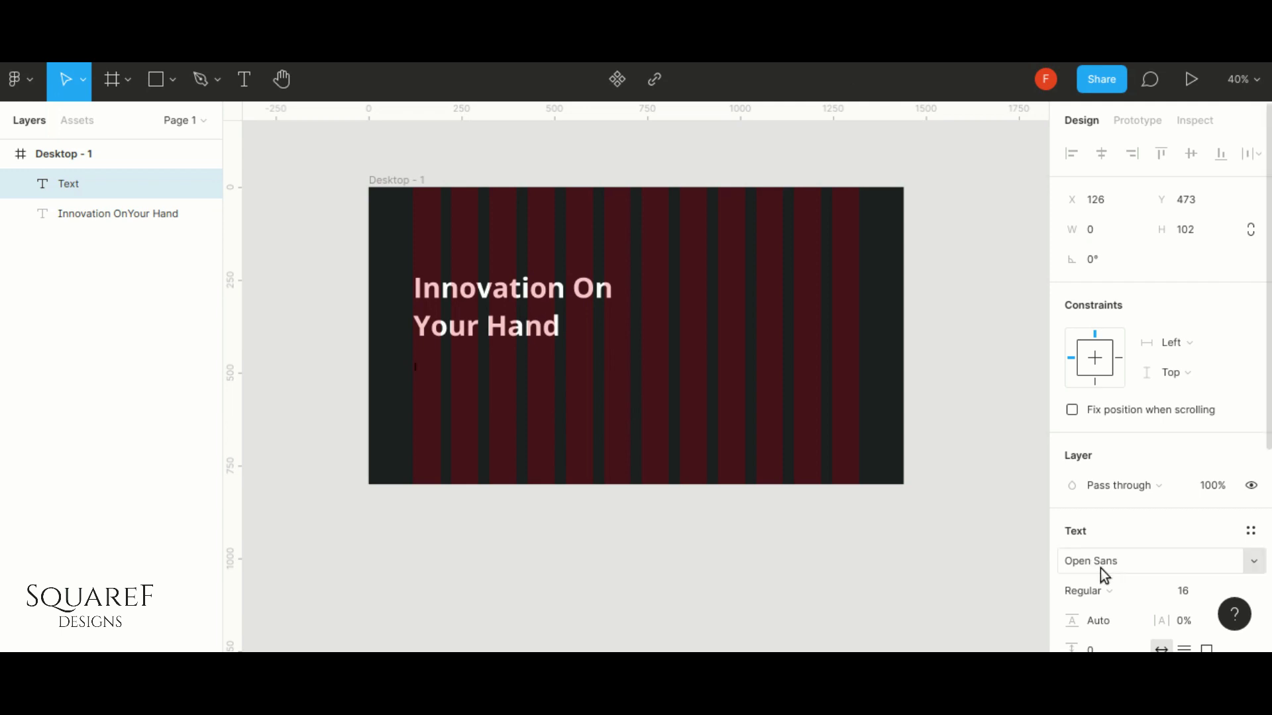
{"action": "key", "text": "ctrl+v"}
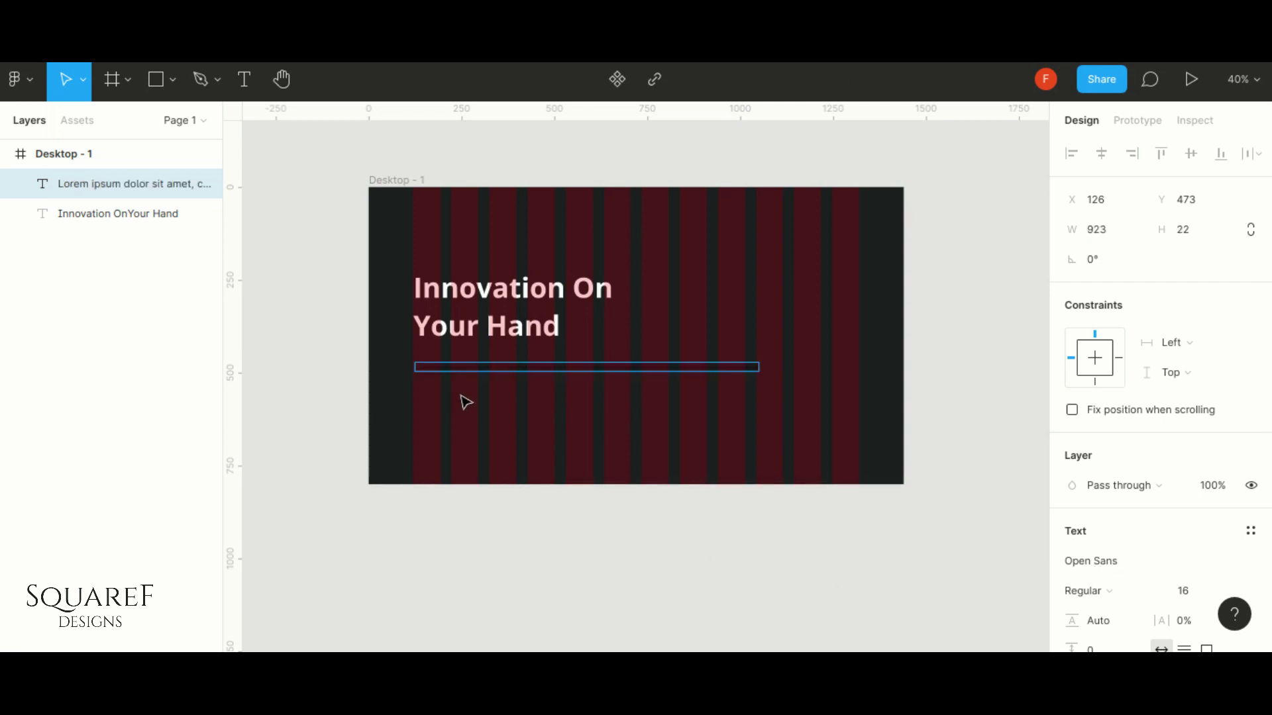
{"action": "key", "text": "Escape"}
Make the paragraph size 18, fill E2E2E2, and 430 wide so it wraps to three lines
{"action": "left_click", "coordinate": [1192, 591]}
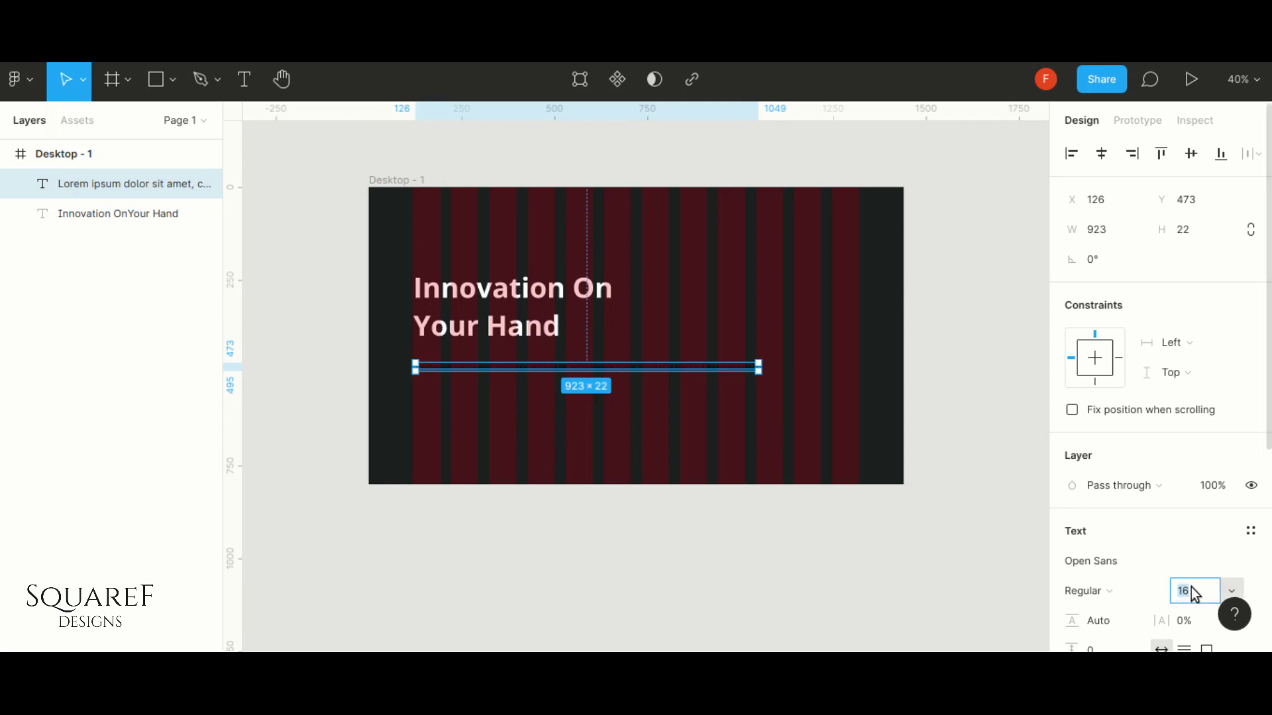
{"action": "type", "text": "18"}
{"action": "key", "text": "Return"}
{"action": "scroll", "coordinate": [1086, 557], "scroll_direction": "down", "scroll_amount": 3}
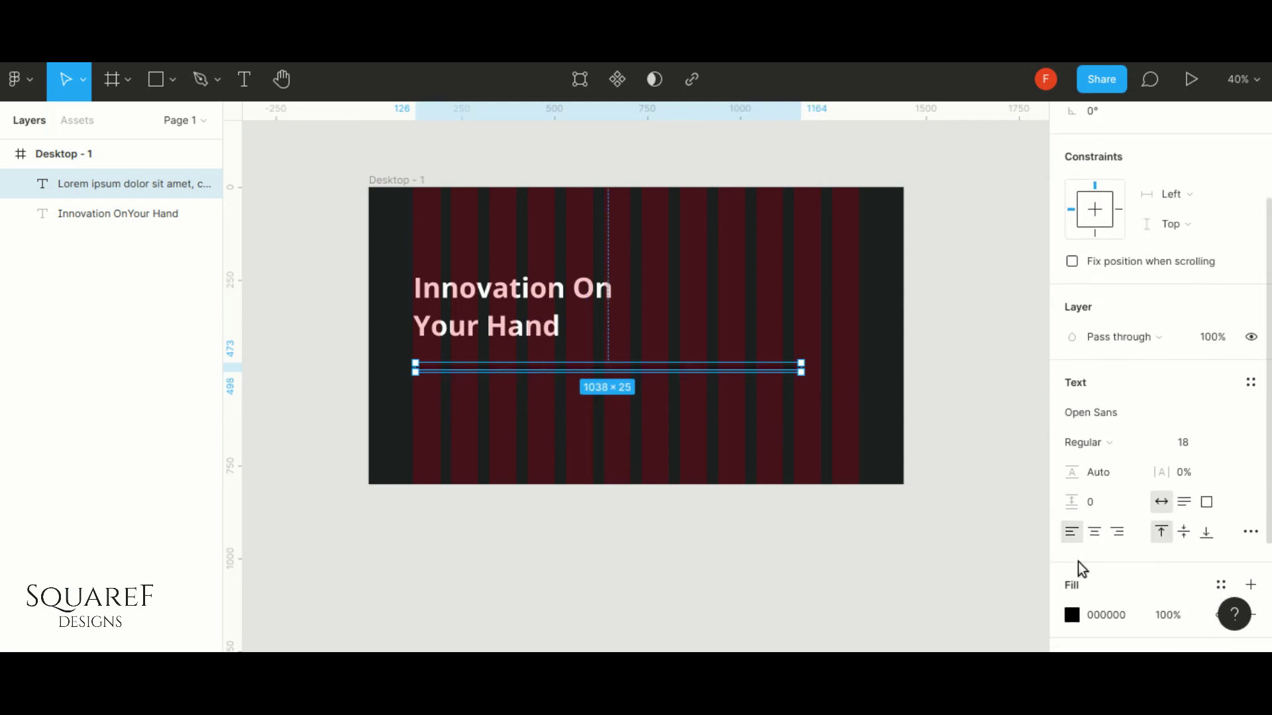
{"action": "left_click", "coordinate": [1071, 615]}
{"action": "left_click_drag", "start_coordinate": [852, 319], "coordinate": [781, 213]}
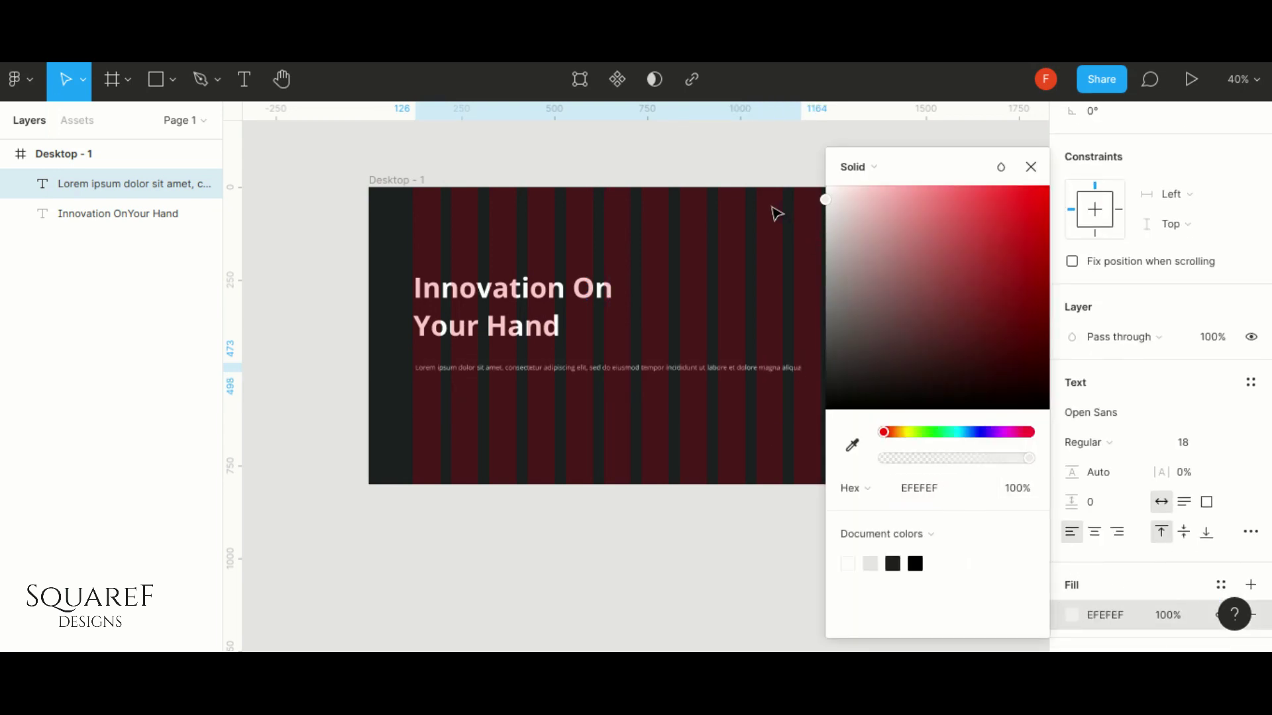
{"action": "left_click", "coordinate": [1030, 166]}
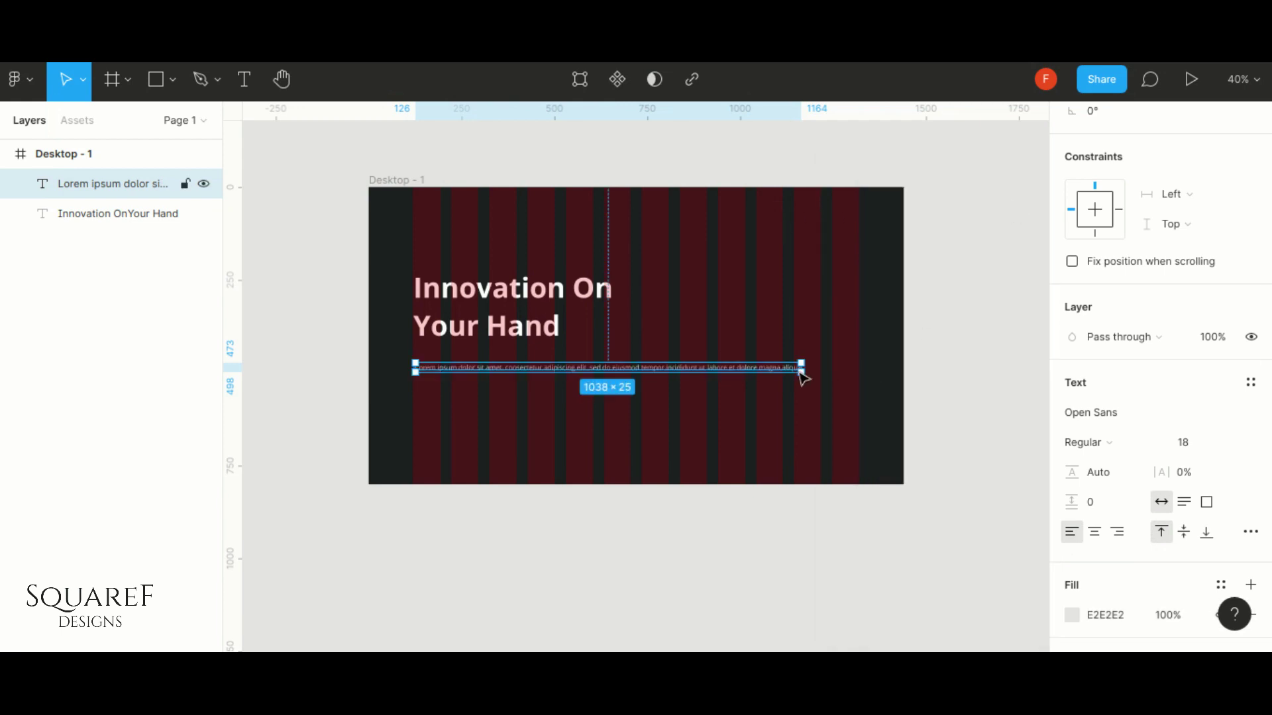
{"action": "left_click_drag", "start_coordinate": [805, 367], "coordinate": [575, 368]}
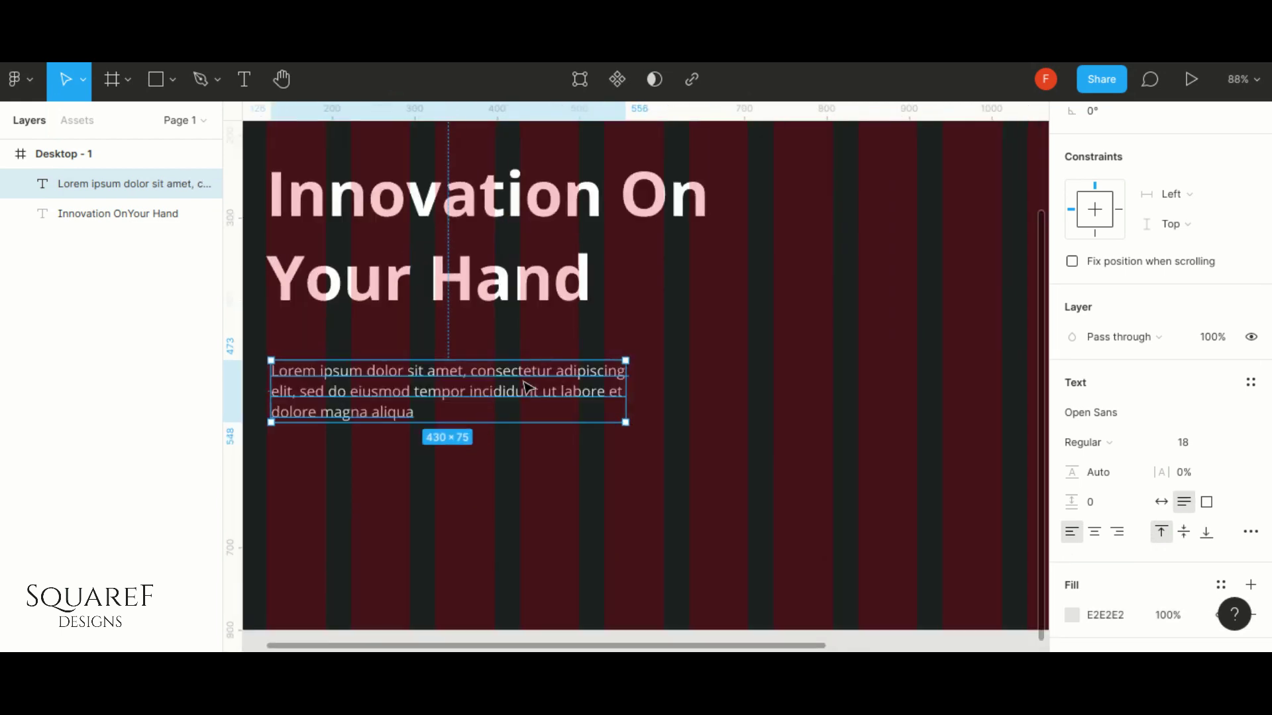
Align the paragraph's left edge with the heading beneath it
{"action": "scroll", "coordinate": [519, 394], "scroll_direction": "up", "scroll_amount": 3}
{"action": "scroll", "coordinate": [523, 398], "scroll_direction": "down", "scroll_amount": 2}
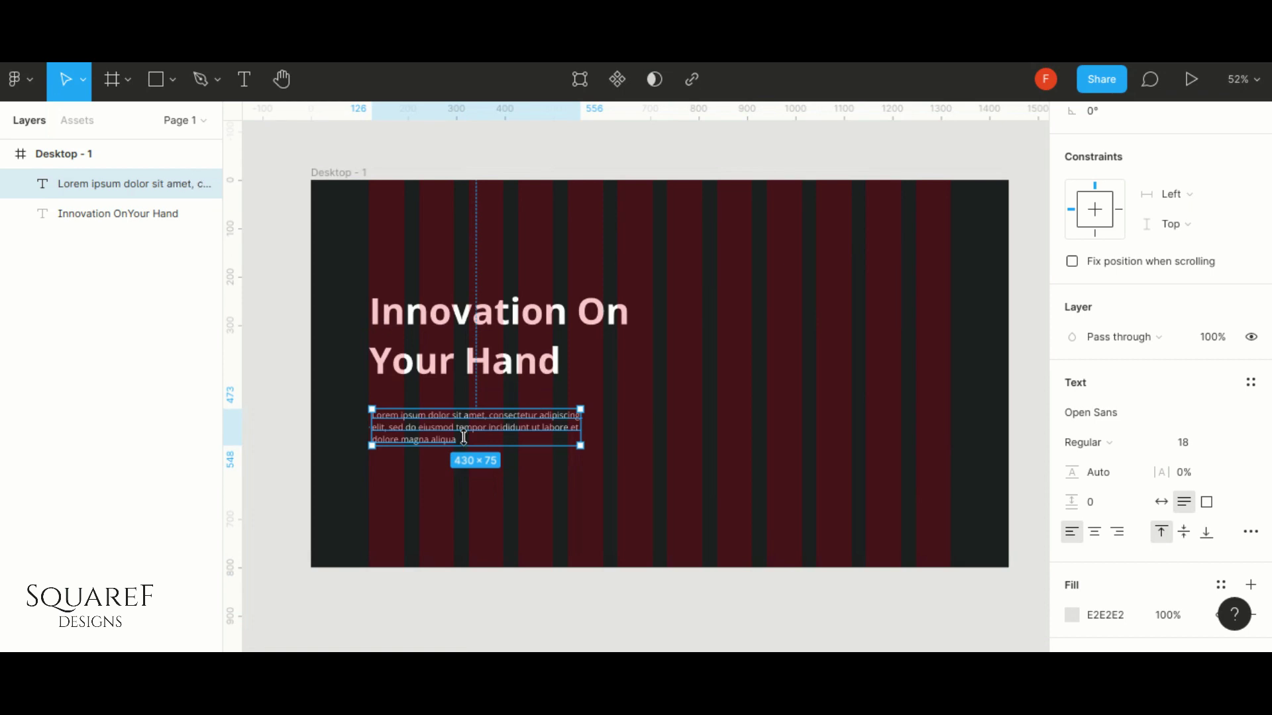
{"action": "left_click_drag", "start_coordinate": [463, 437], "coordinate": [438, 424]}
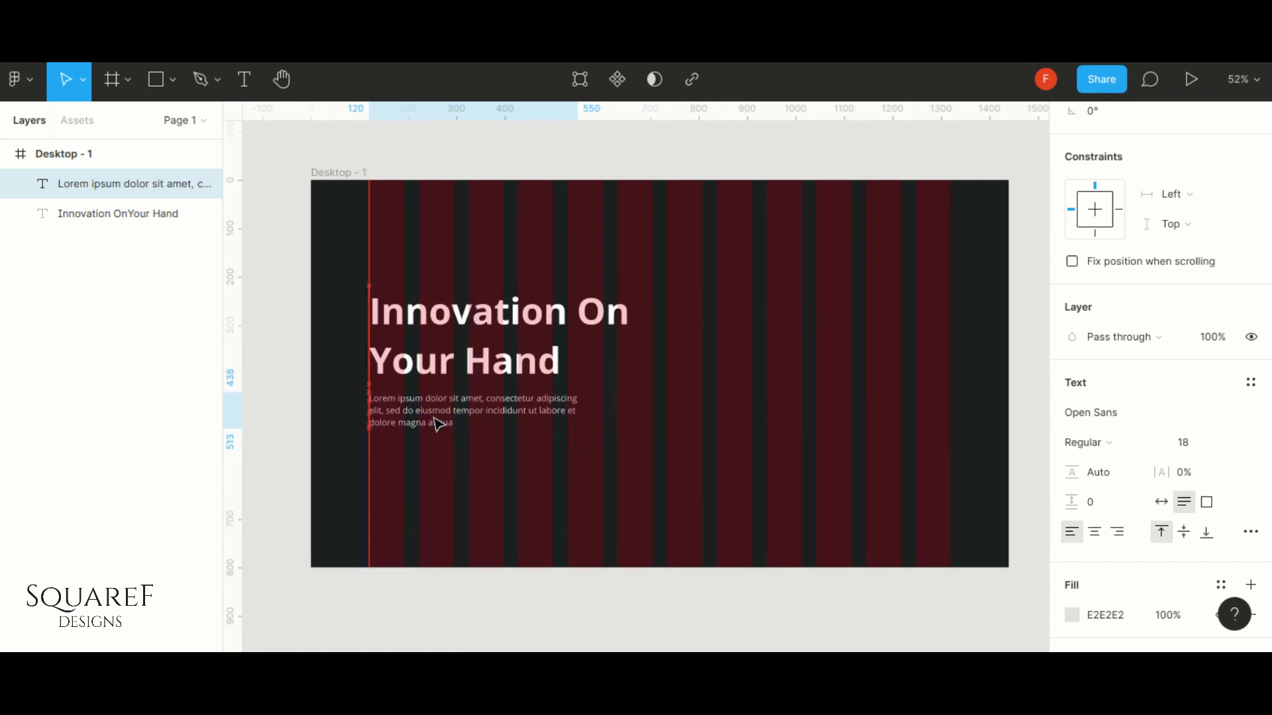
{"action": "left_click", "coordinate": [480, 488]}
{"action": "left_click_drag", "start_coordinate": [461, 368], "coordinate": [462, 358]}
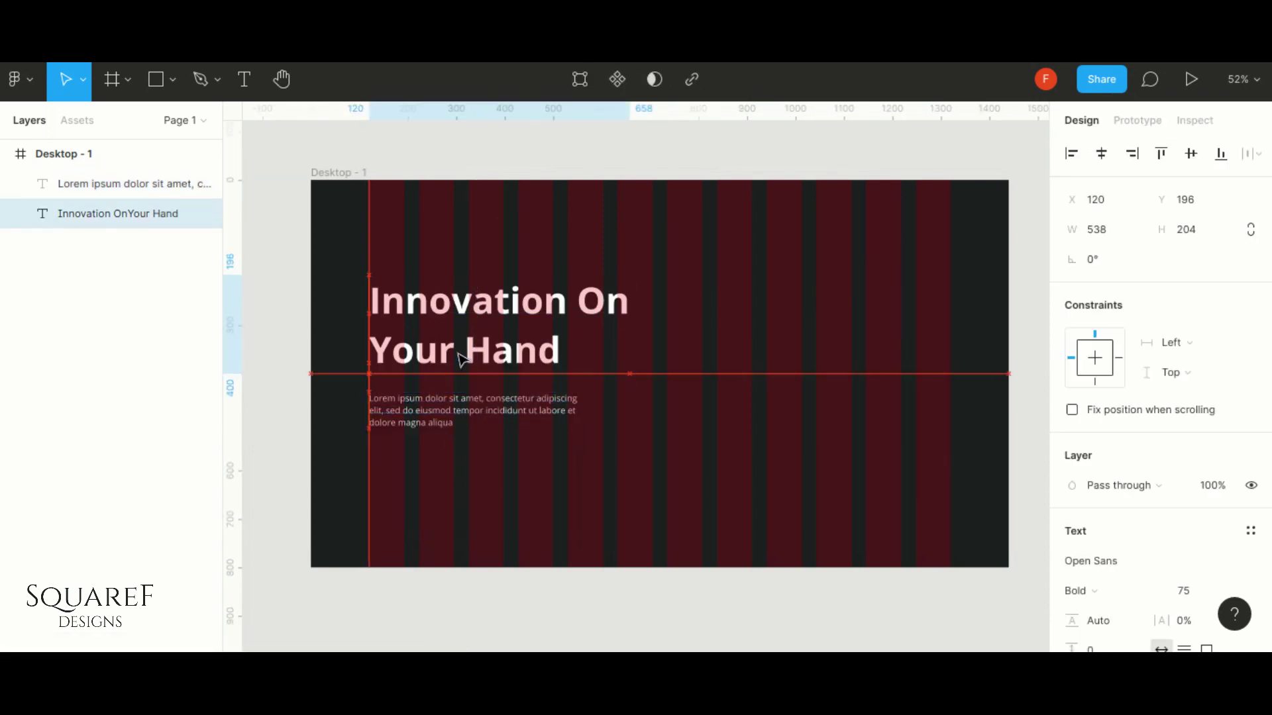
{"action": "left_click_drag", "start_coordinate": [424, 417], "coordinate": [424, 409]}
{"action": "left_click", "coordinate": [446, 347]}
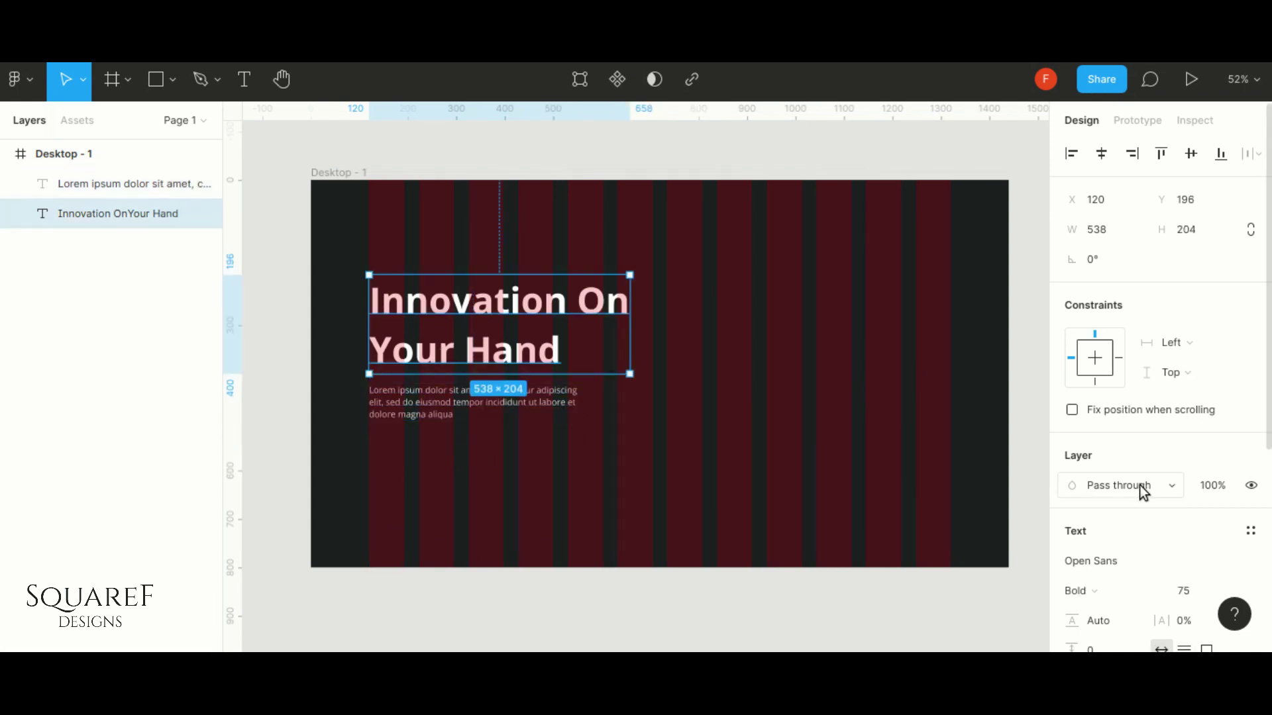
Set the heading line height to 117.7% and even the paragraph spacing below it
{"action": "scroll", "coordinate": [1144, 492], "scroll_direction": "down", "scroll_amount": 3}
{"action": "left_click_drag", "start_coordinate": [1071, 472], "coordinate": [1043, 474]}
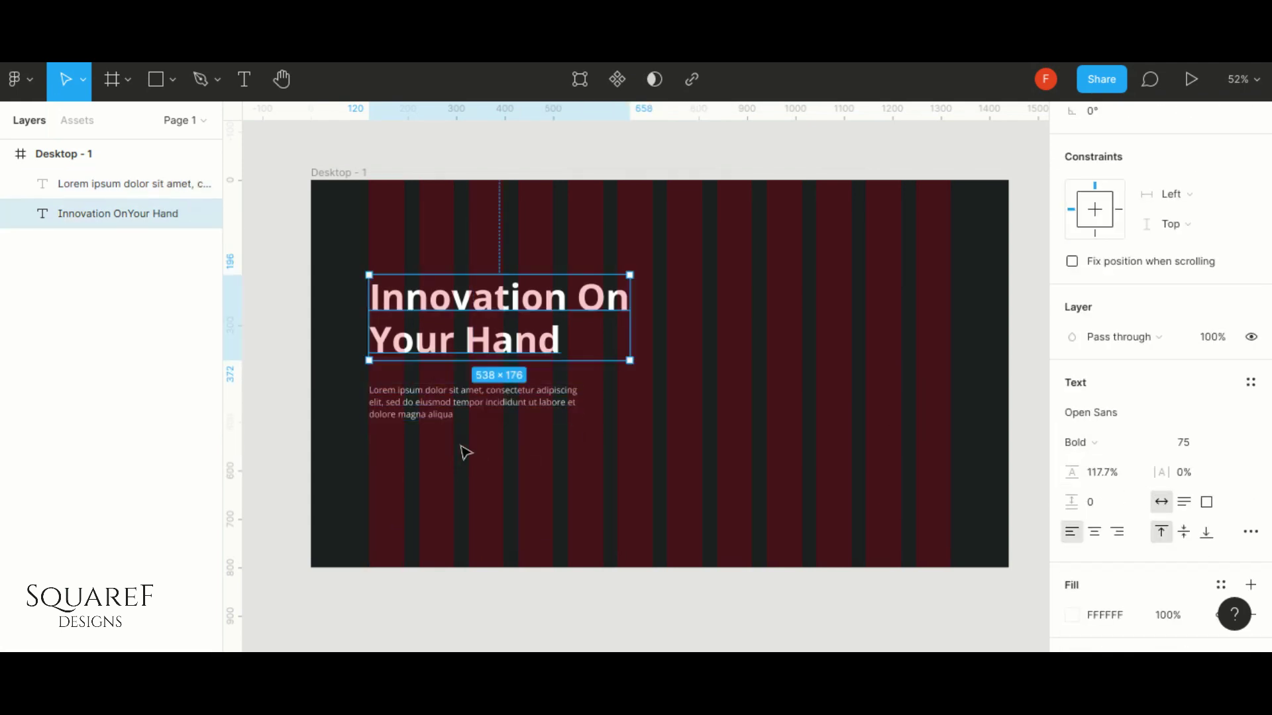
{"action": "left_click_drag", "start_coordinate": [435, 417], "coordinate": [435, 407]}
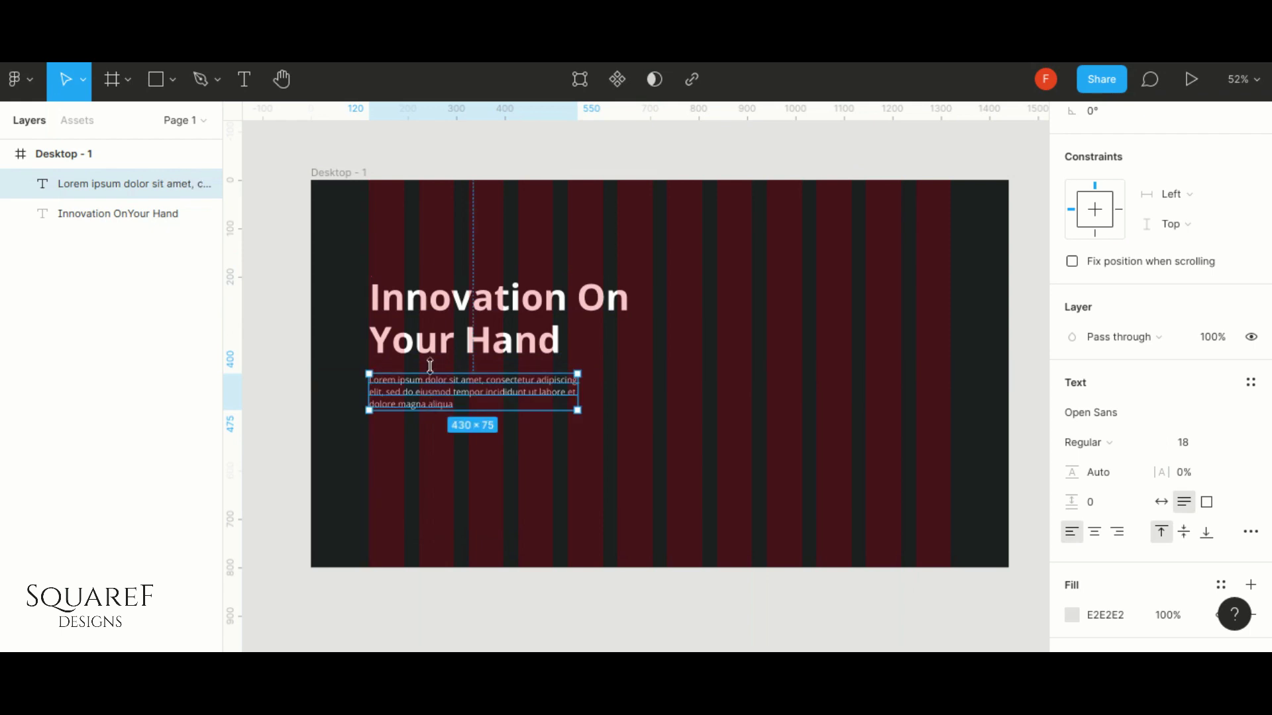
{"action": "left_click_drag", "start_coordinate": [434, 351], "coordinate": [434, 356]}
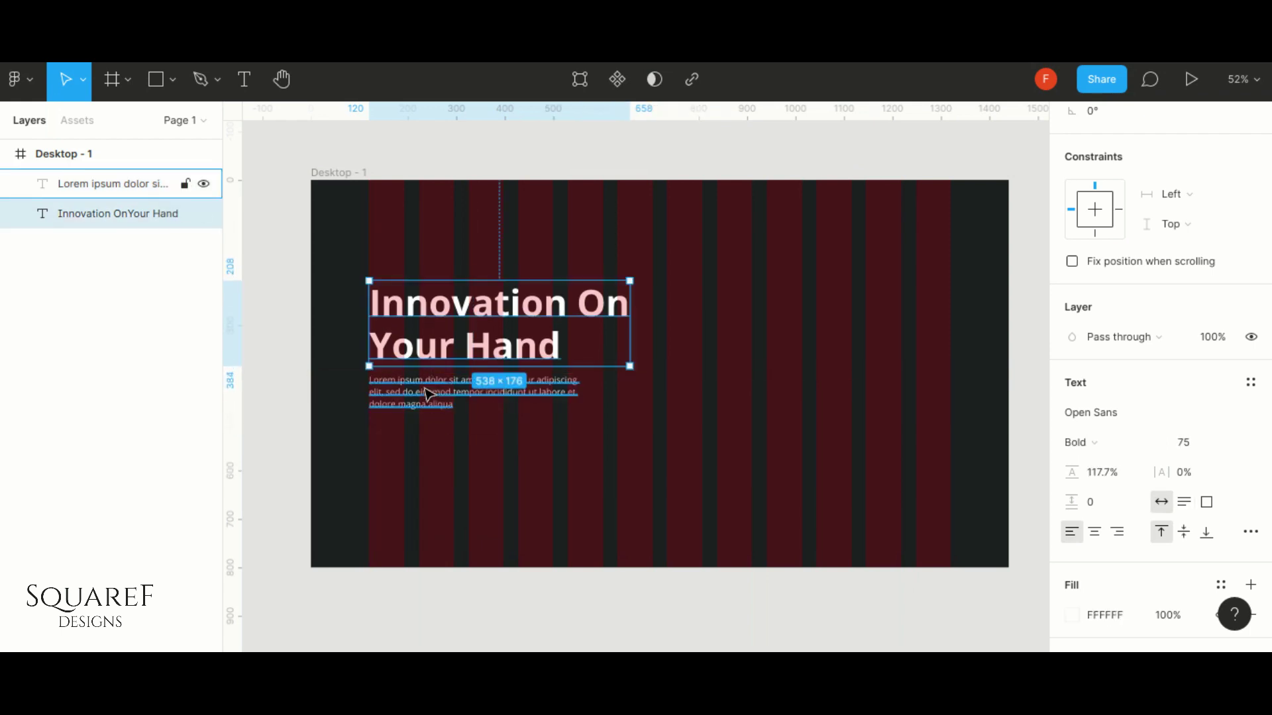
{"action": "left_click", "coordinate": [425, 391]}
{"action": "left_click_drag", "start_coordinate": [419, 400], "coordinate": [420, 406]}
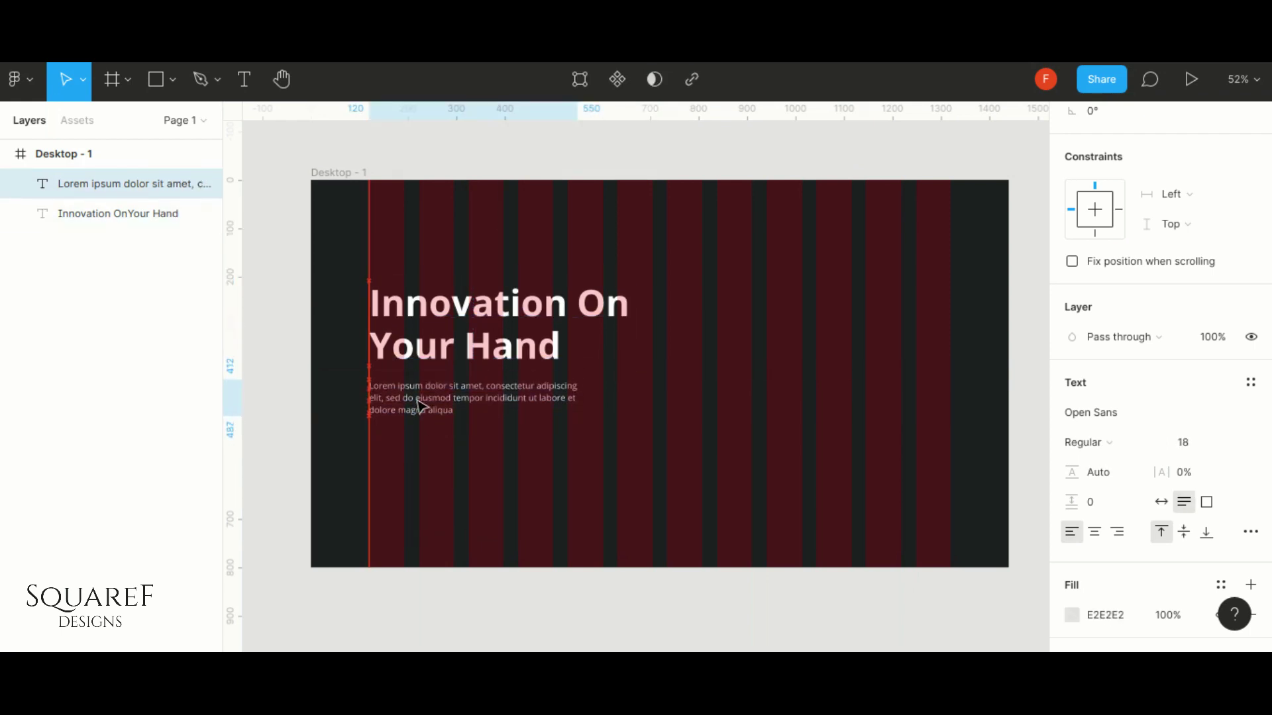
{"action": "left_click", "coordinate": [446, 465]}
Draw a 269×73 button rectangle below the paragraph
{"action": "left_click", "coordinate": [171, 83]}
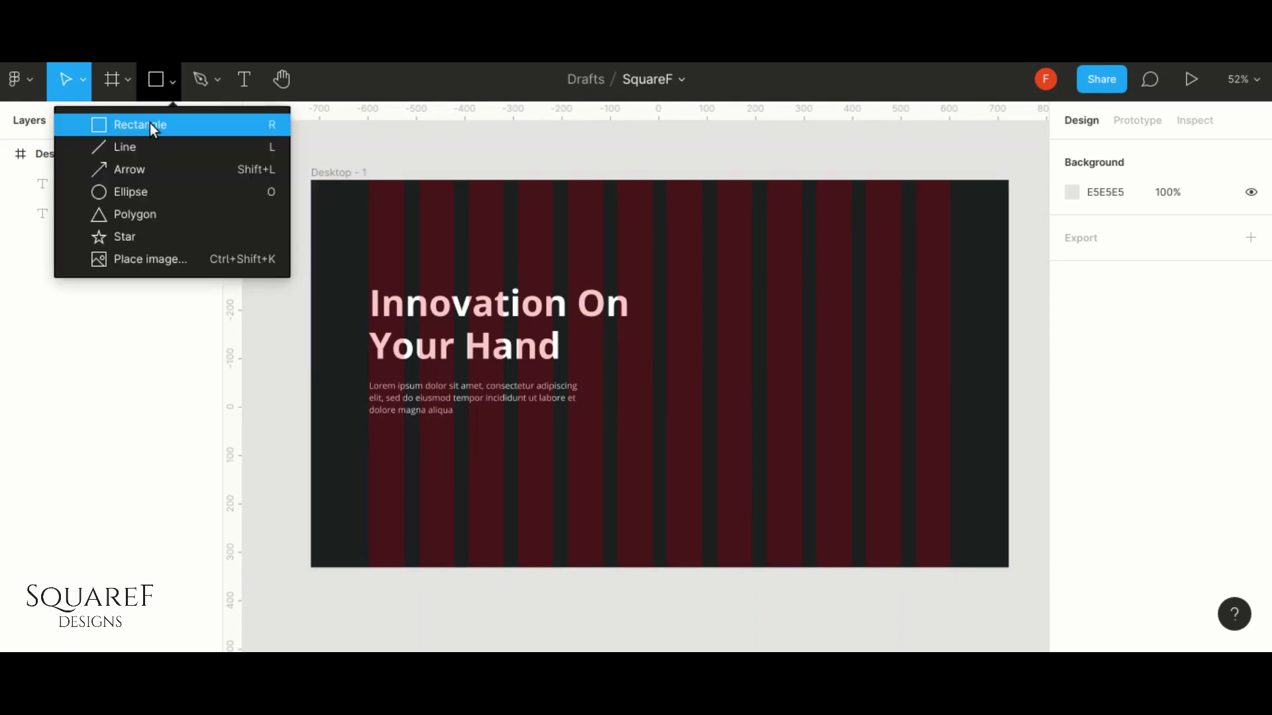
{"action": "left_click", "coordinate": [150, 123]}
{"action": "left_click_drag", "start_coordinate": [368, 444], "coordinate": [500, 479]}
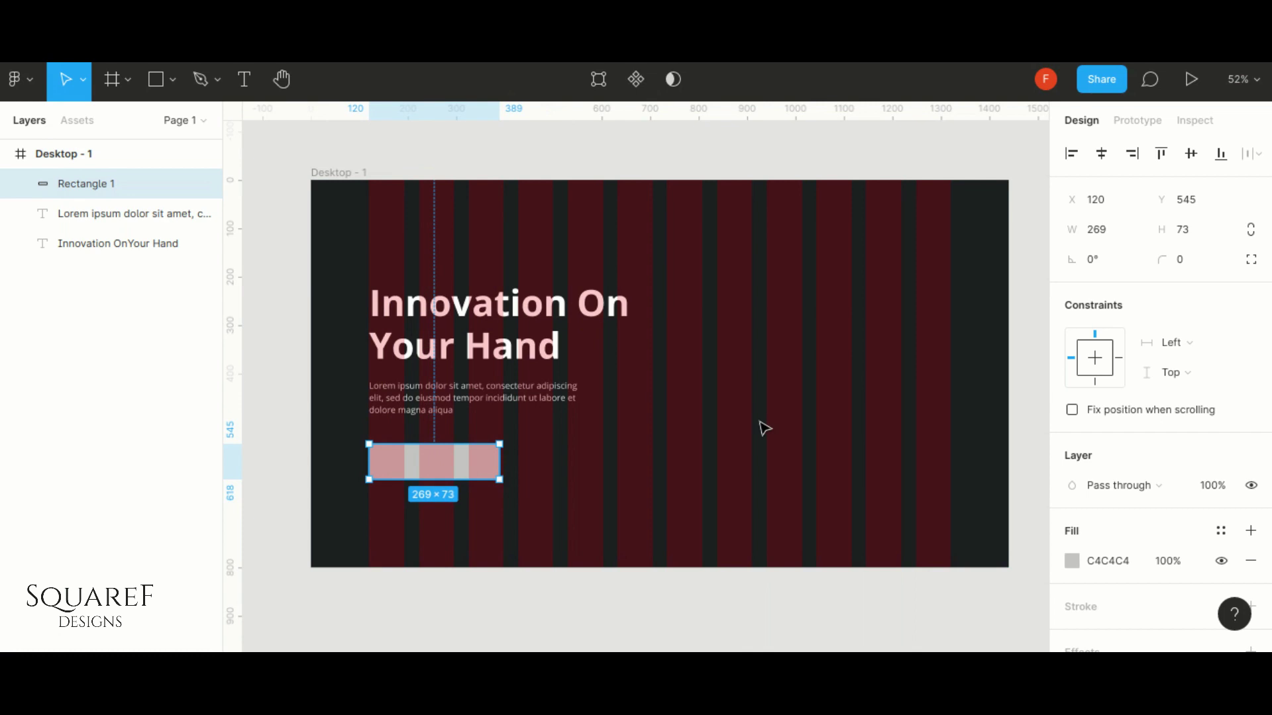
{"action": "left_click", "coordinate": [468, 405]}
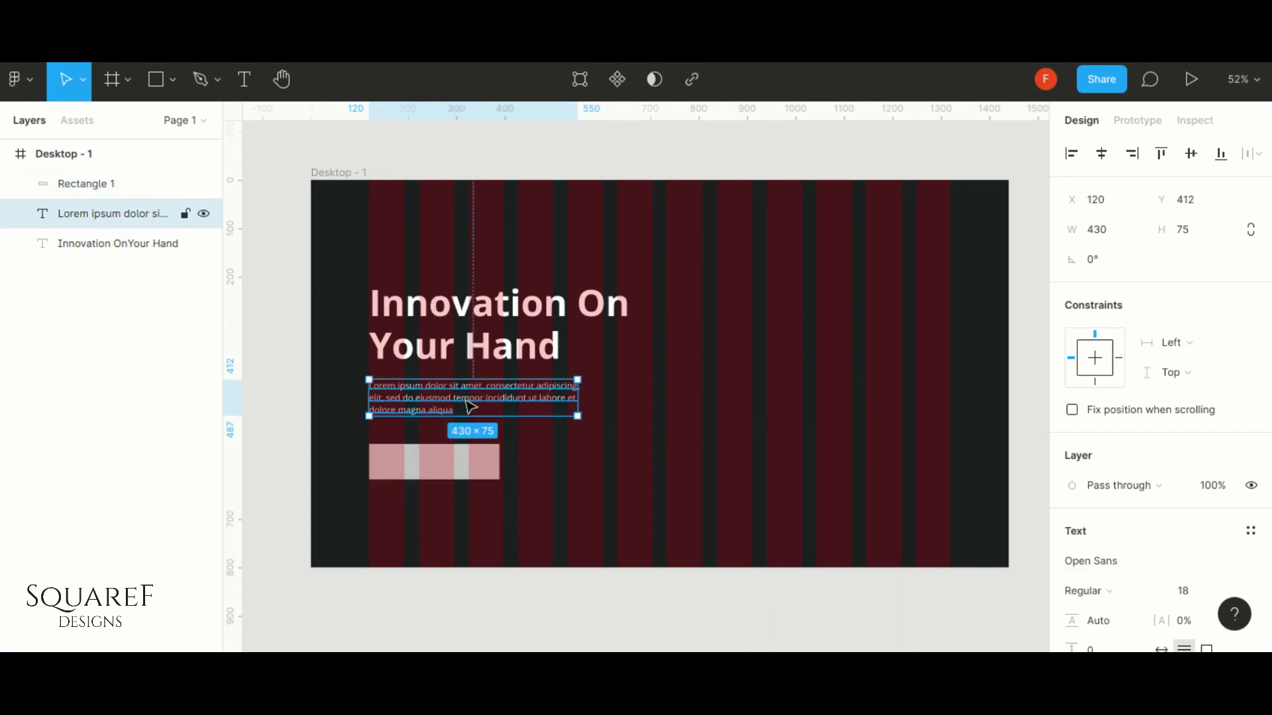
{"action": "key", "text": "ctrl+v"}
{"action": "key", "text": "Delete"}
Add a BOOK NOW text label on the button and adjust its fill
{"action": "key", "text": "t"}
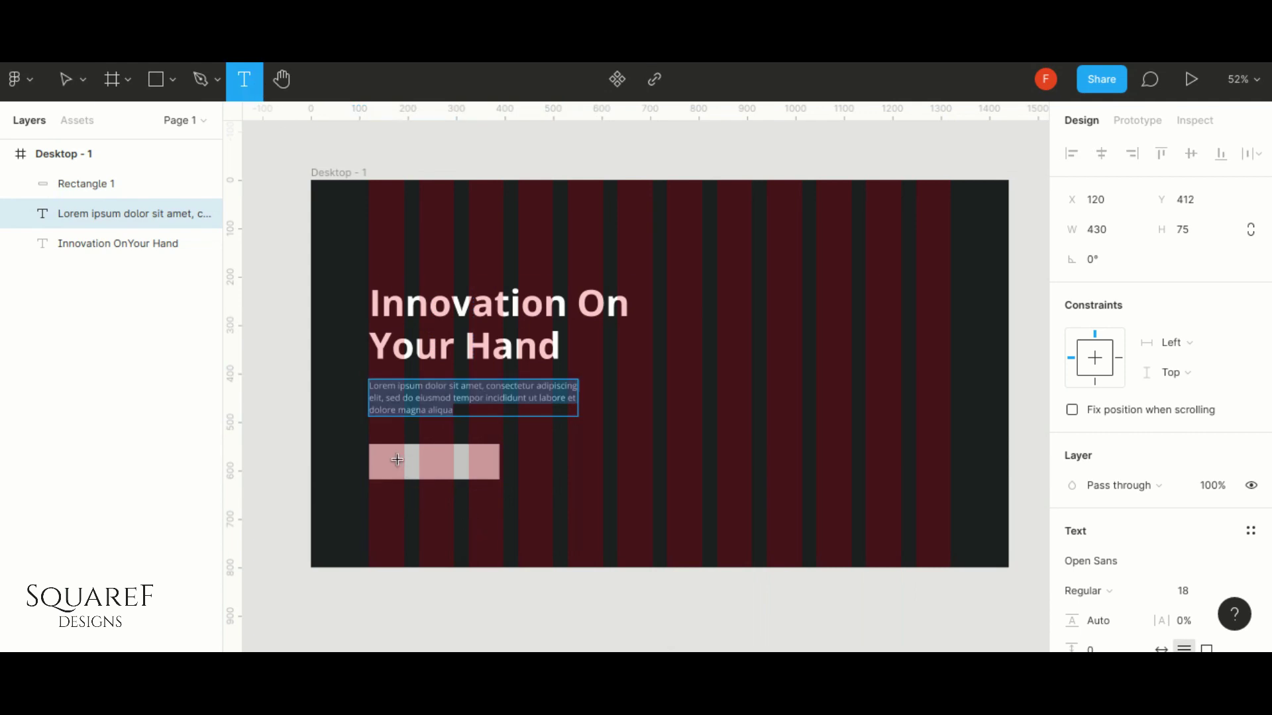
{"action": "left_click", "coordinate": [397, 460]}
{"action": "type", "text": "BOOK NOW"}
{"action": "scroll", "coordinate": [1105, 532], "scroll_direction": "down", "scroll_amount": 3}
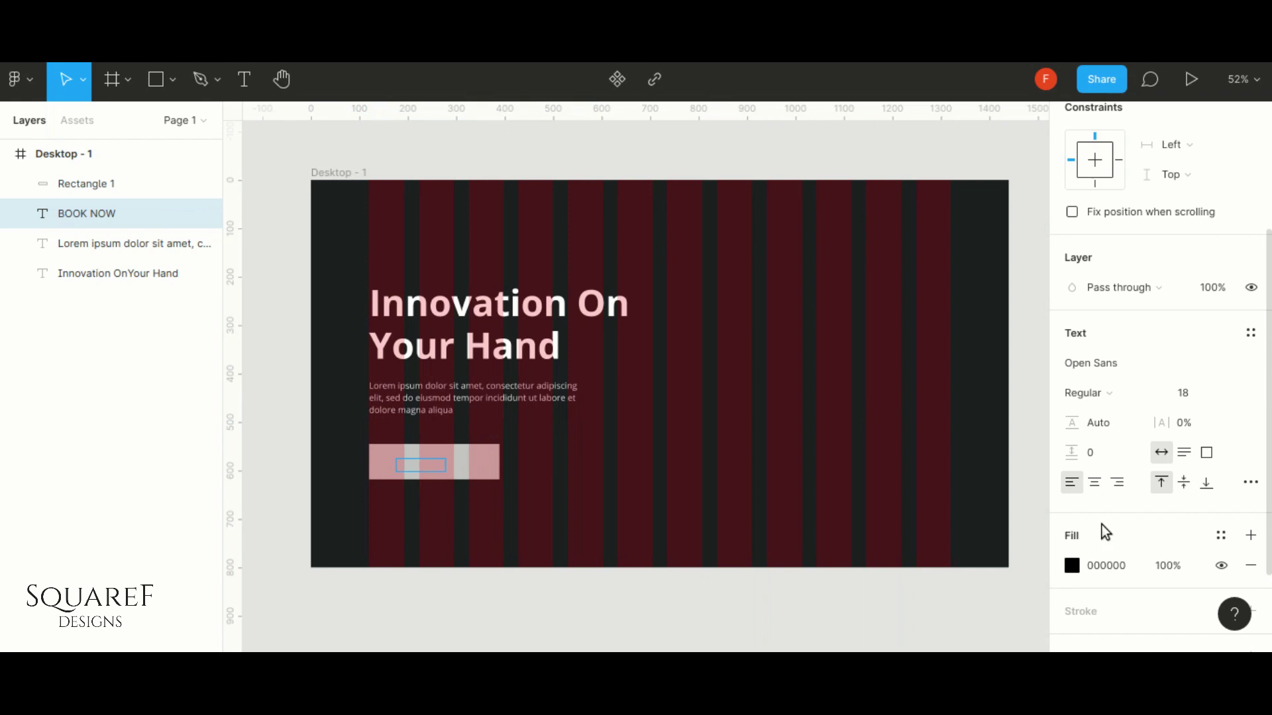
{"action": "left_click", "coordinate": [1072, 566]}
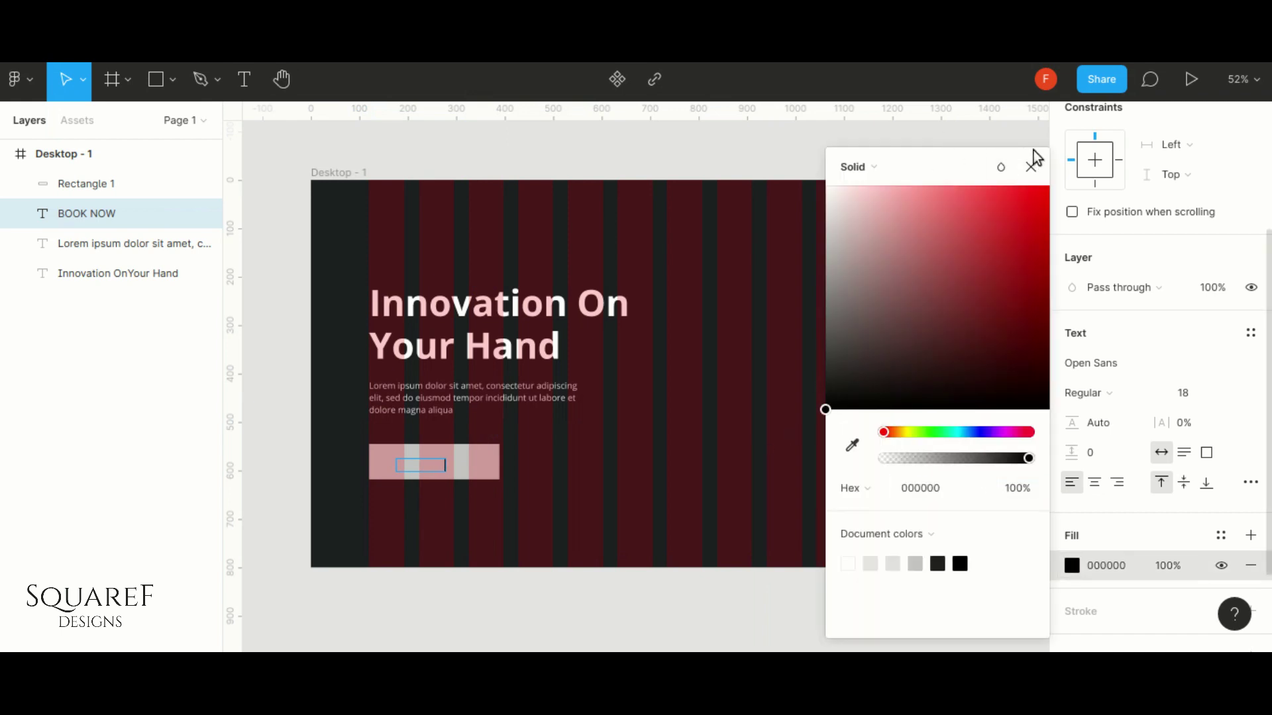
{"action": "left_click", "coordinate": [1032, 165]}
Send the rectangle behind BOOK NOW, give the label 16% letter spacing, and centre it
{"action": "left_click", "coordinate": [489, 467]}
{"action": "right_click", "coordinate": [480, 467]}
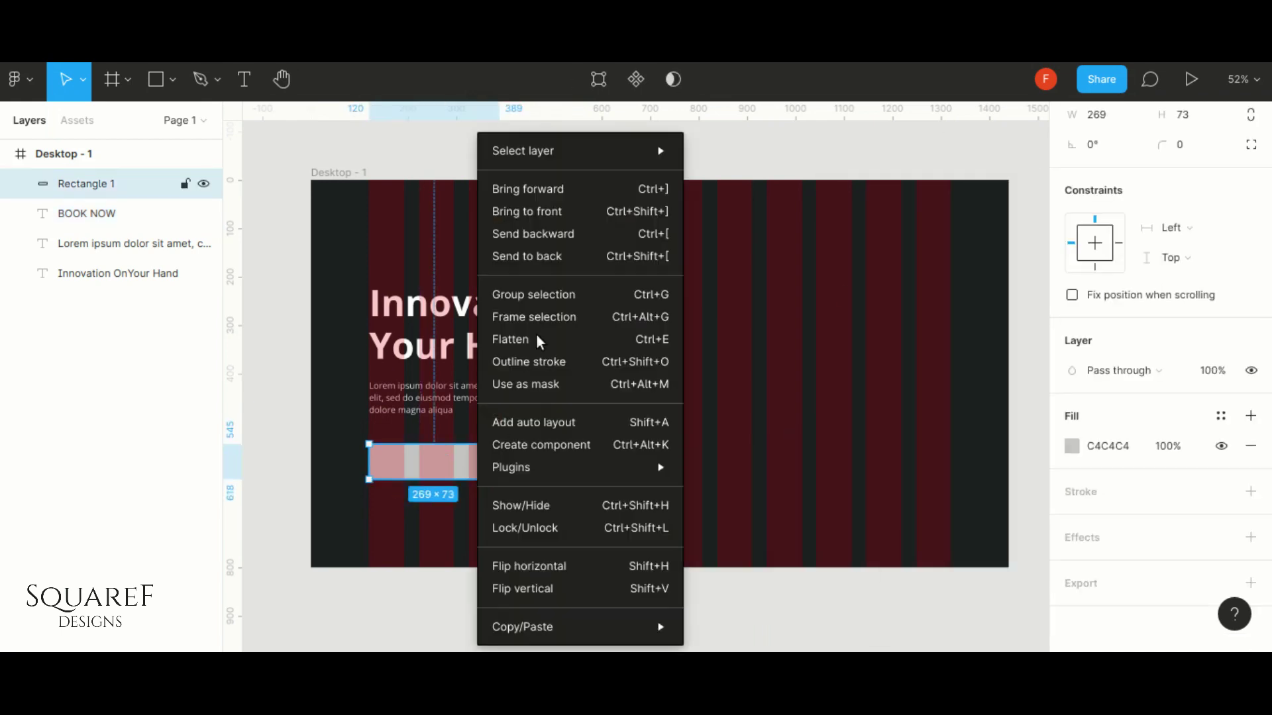
{"action": "left_click", "coordinate": [526, 256]}
{"action": "left_click", "coordinate": [421, 463]}
{"action": "left_click_drag", "start_coordinate": [426, 465], "coordinate": [435, 468]}
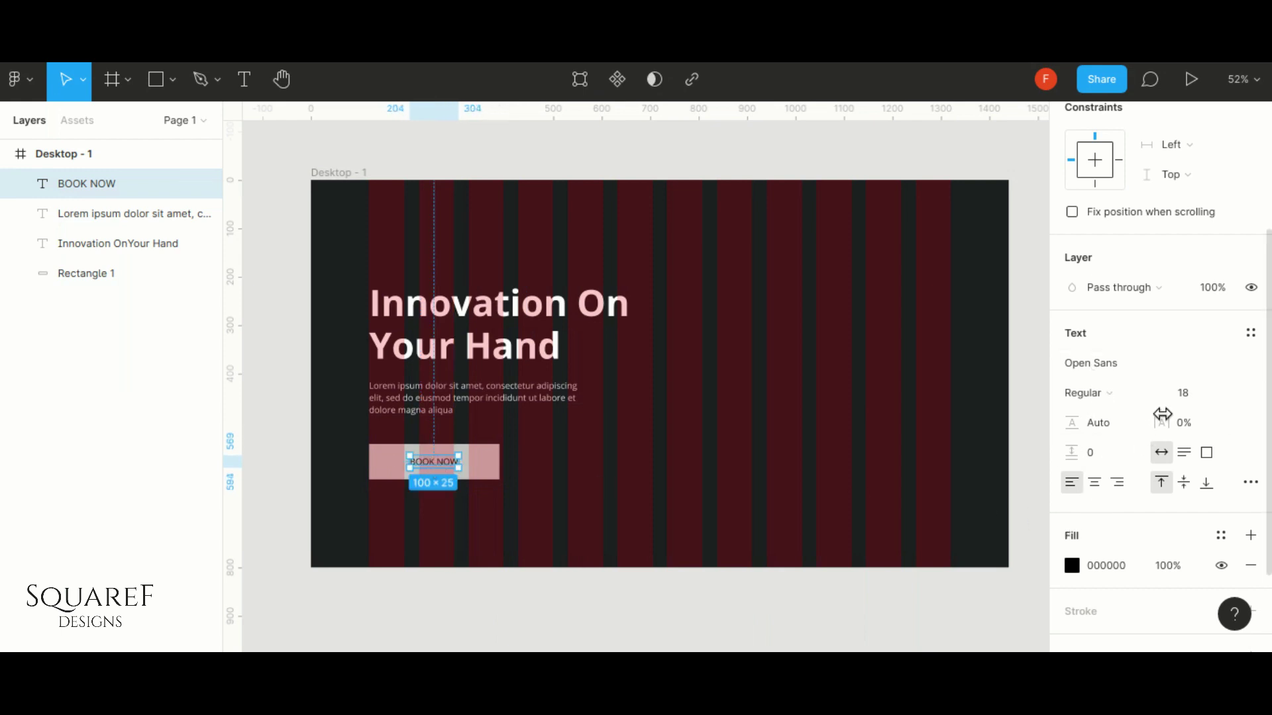
{"action": "left_click", "coordinate": [1183, 423]}
{"action": "type", "text": "16"}
{"action": "key", "text": "Return"}
{"action": "left_click_drag", "start_coordinate": [440, 471], "coordinate": [440, 471]}
Fill the button rectangle yellow FFD481 and show the layout grid
{"action": "left_click", "coordinate": [490, 469]}
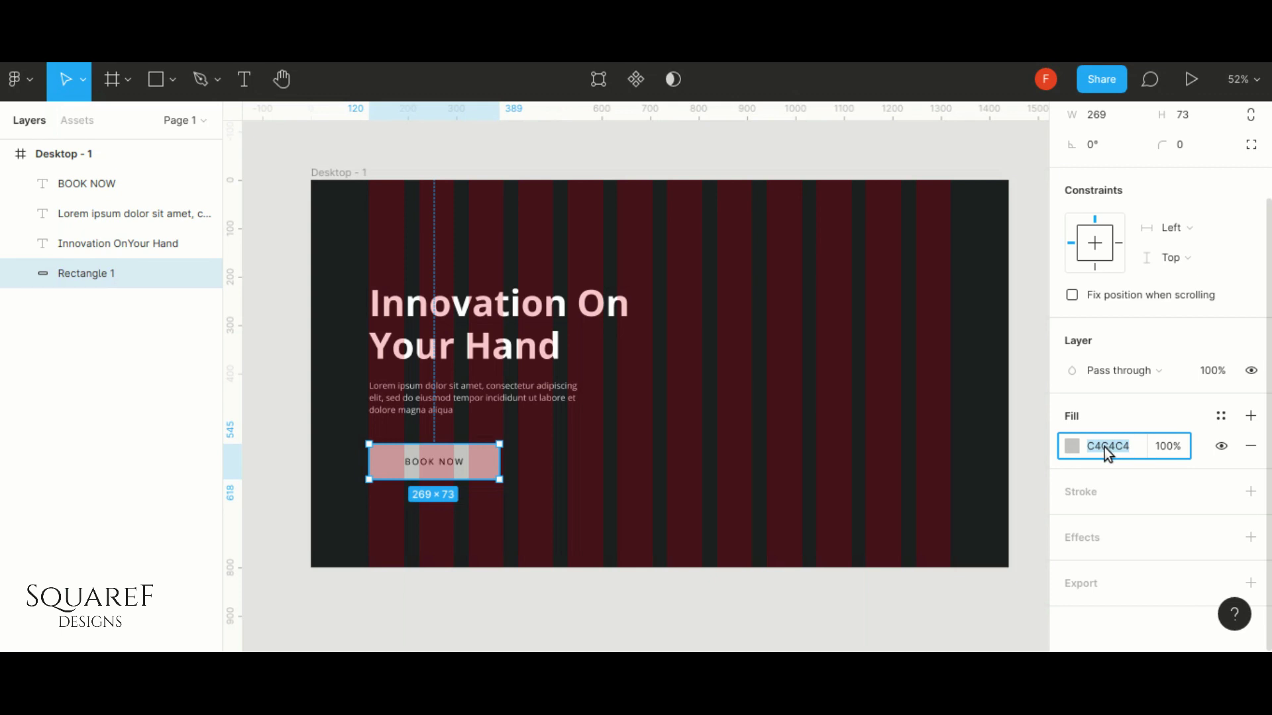
{"action": "key", "text": "Return"}
{"action": "left_click", "coordinate": [1013, 445]}
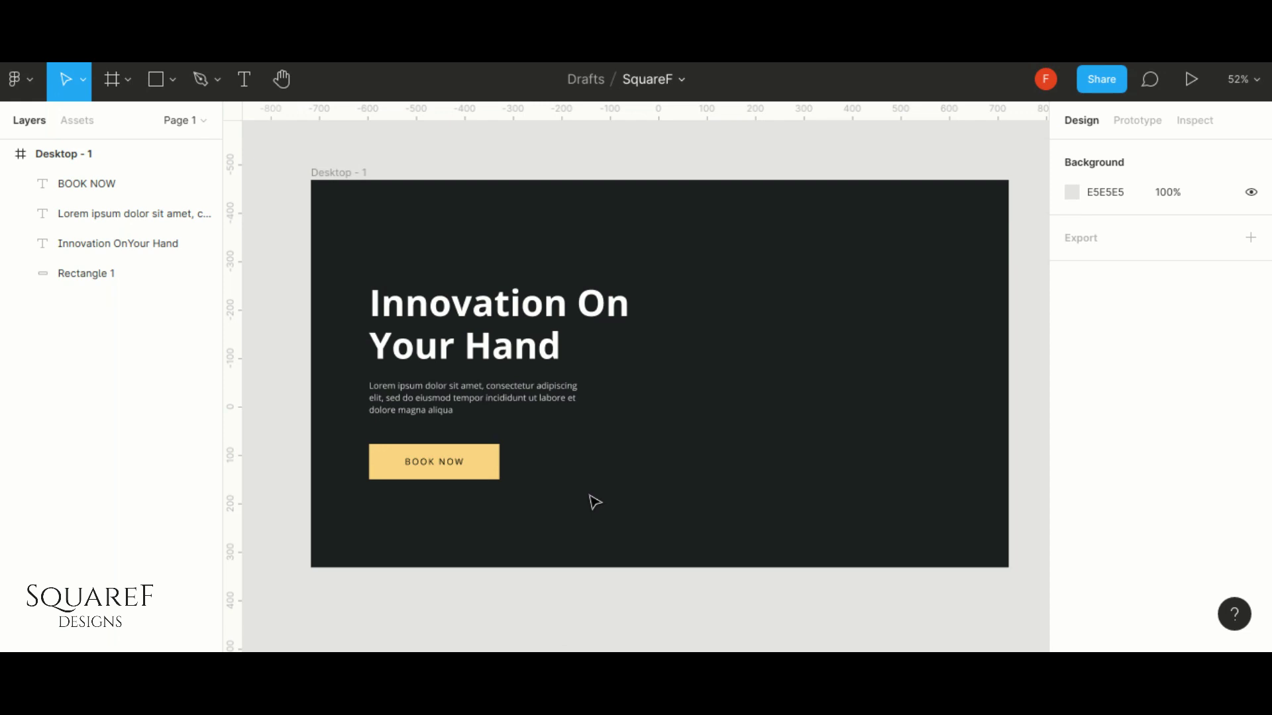
{"action": "key", "text": "ctrl+g"}
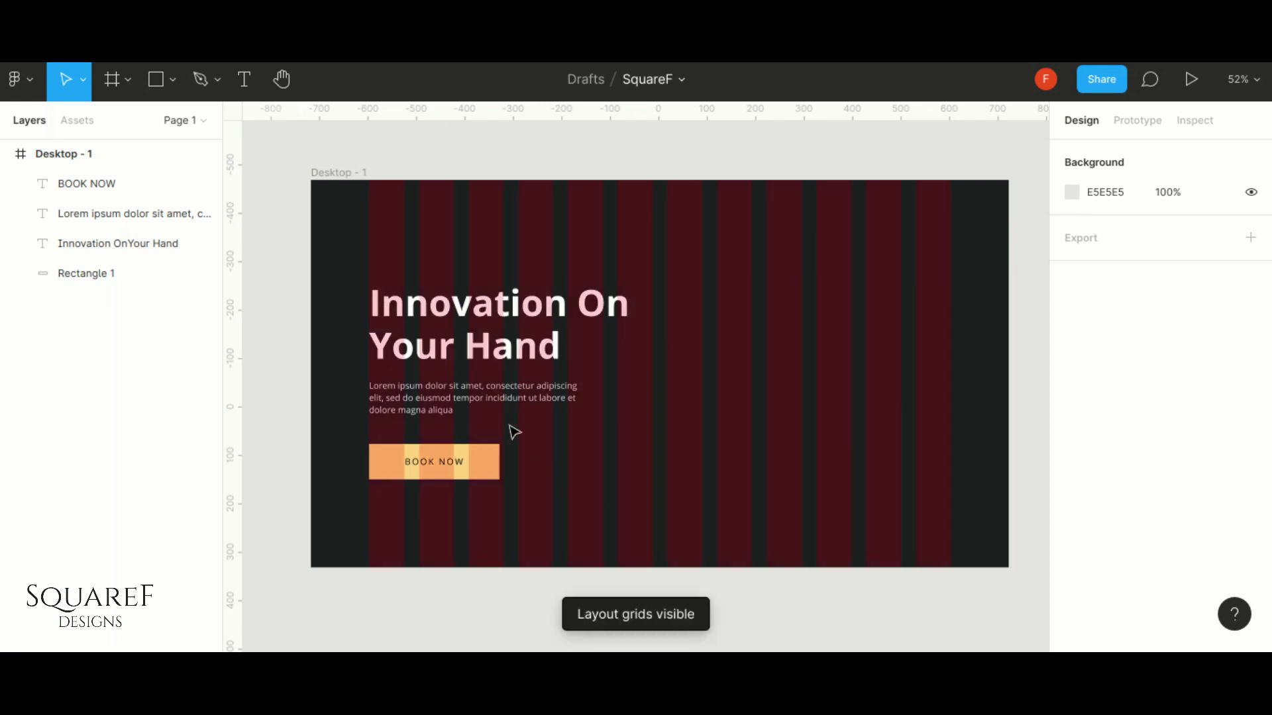
Add a white SemiBold ABOUT label near the top of the frame
{"action": "left_click", "coordinate": [252, 90]}
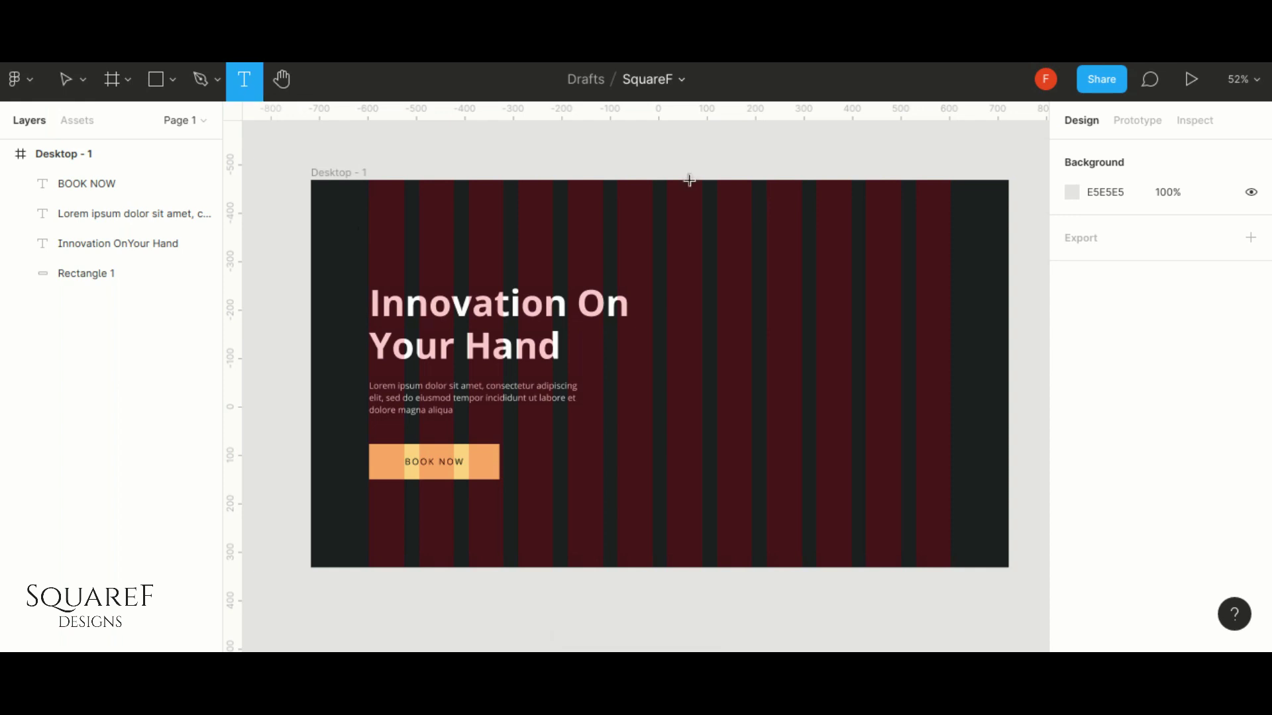
{"action": "left_click", "coordinate": [699, 216]}
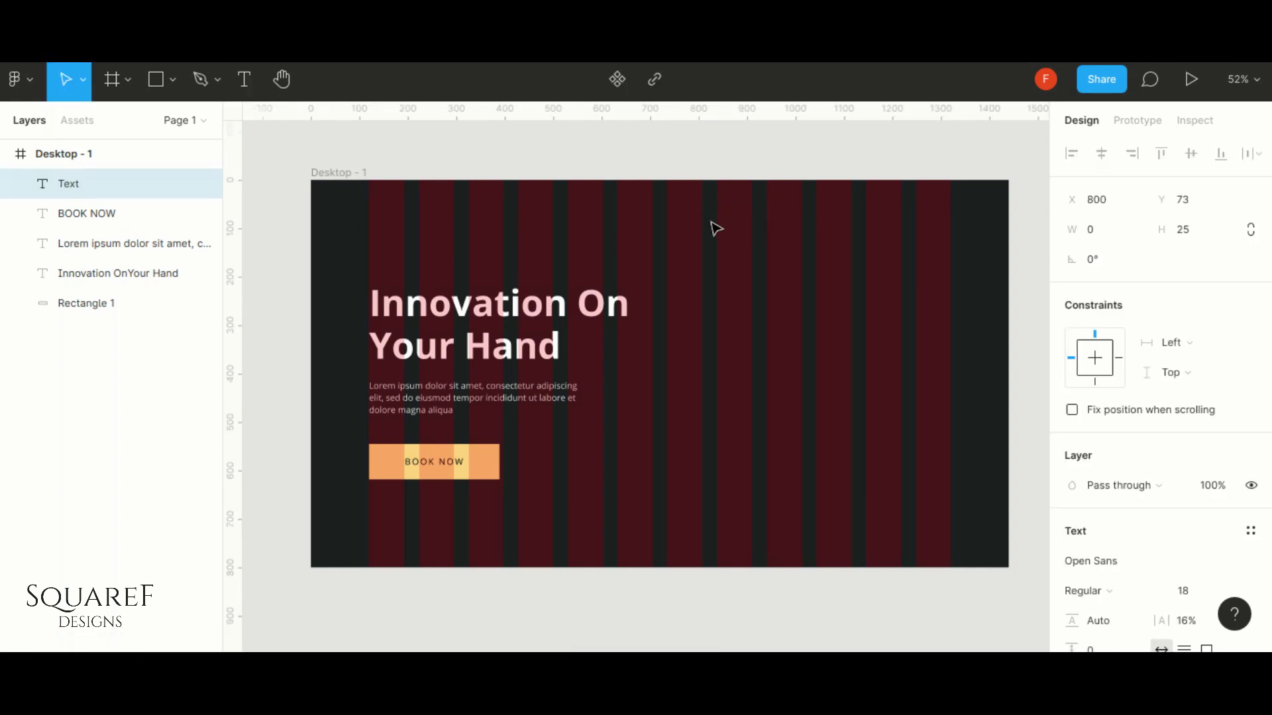
{"action": "type", "text": "ABOUT"}
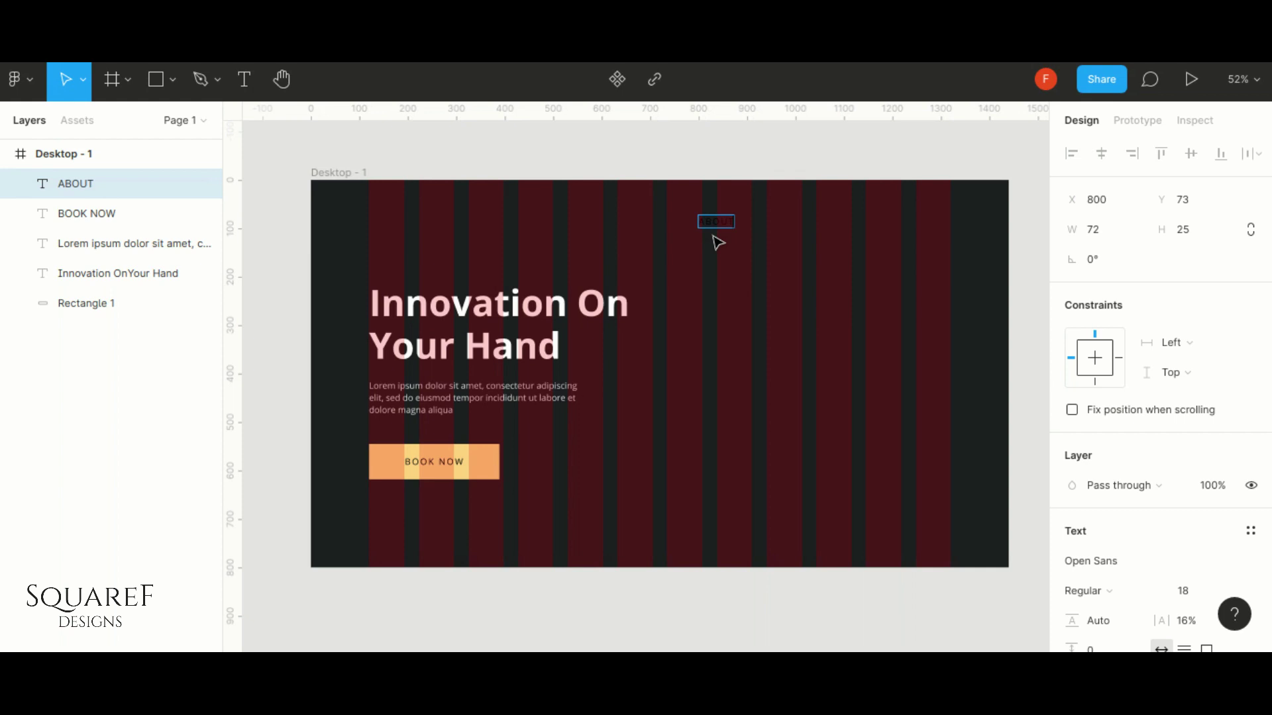
{"action": "scroll", "coordinate": [1073, 540], "scroll_direction": "down", "scroll_amount": 2}
{"action": "left_click", "coordinate": [1086, 488]}
{"action": "left_click", "coordinate": [1093, 511]}
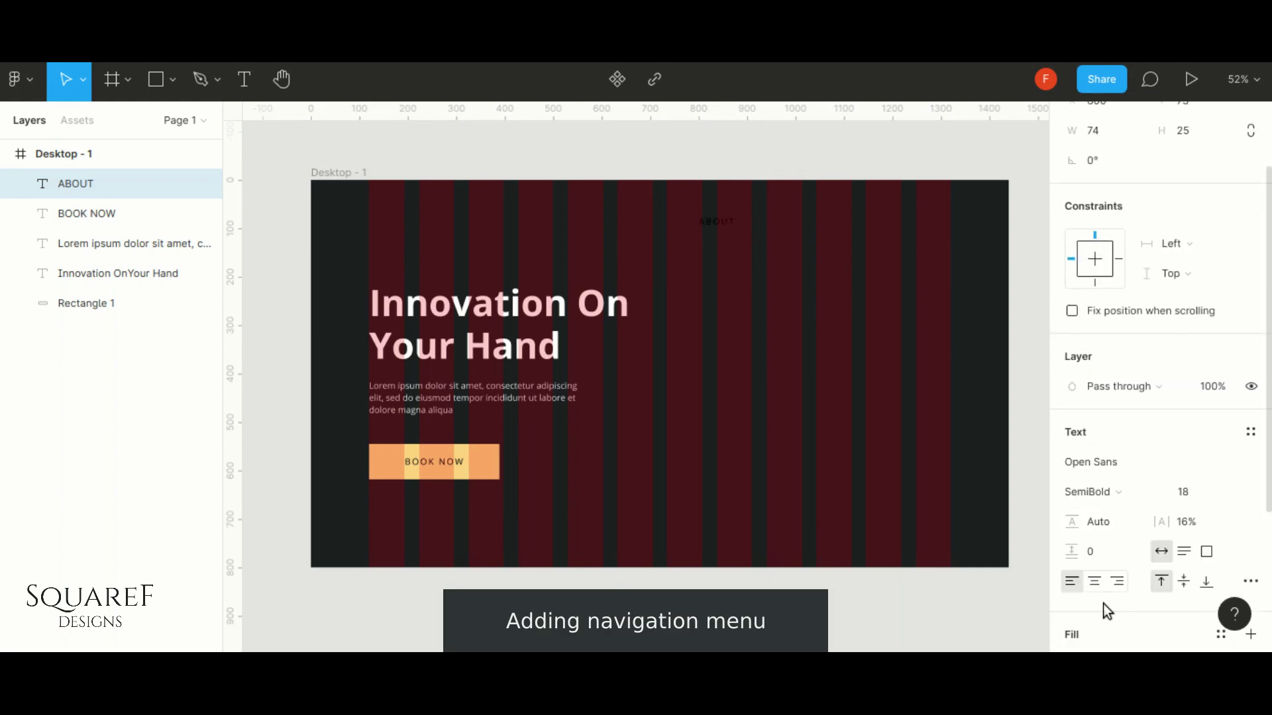
{"action": "scroll", "coordinate": [1092, 590], "scroll_direction": "down", "scroll_amount": 4}
{"action": "left_click", "coordinate": [1072, 467]}
{"action": "left_click_drag", "start_coordinate": [835, 186], "coordinate": [724, 128]}
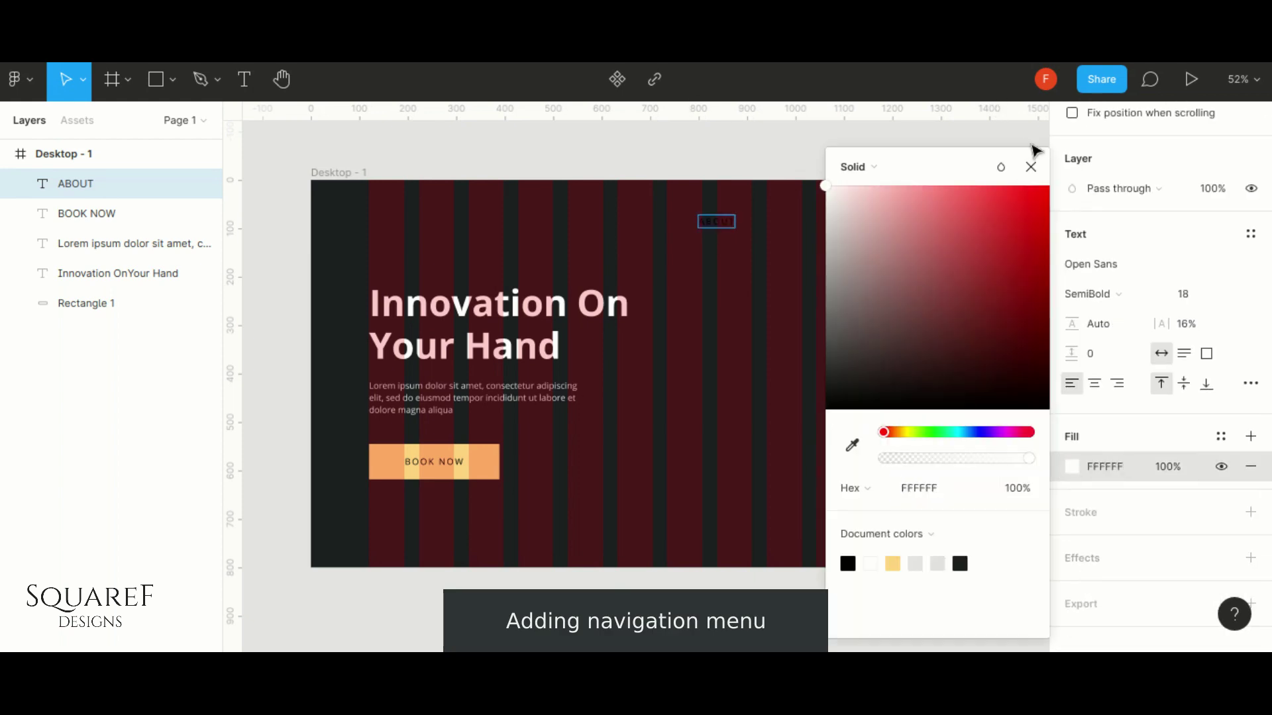
{"action": "left_click", "coordinate": [1031, 165]}
{"action": "left_click", "coordinate": [1072, 467]}
{"action": "left_click_drag", "start_coordinate": [861, 212], "coordinate": [611, 128]}
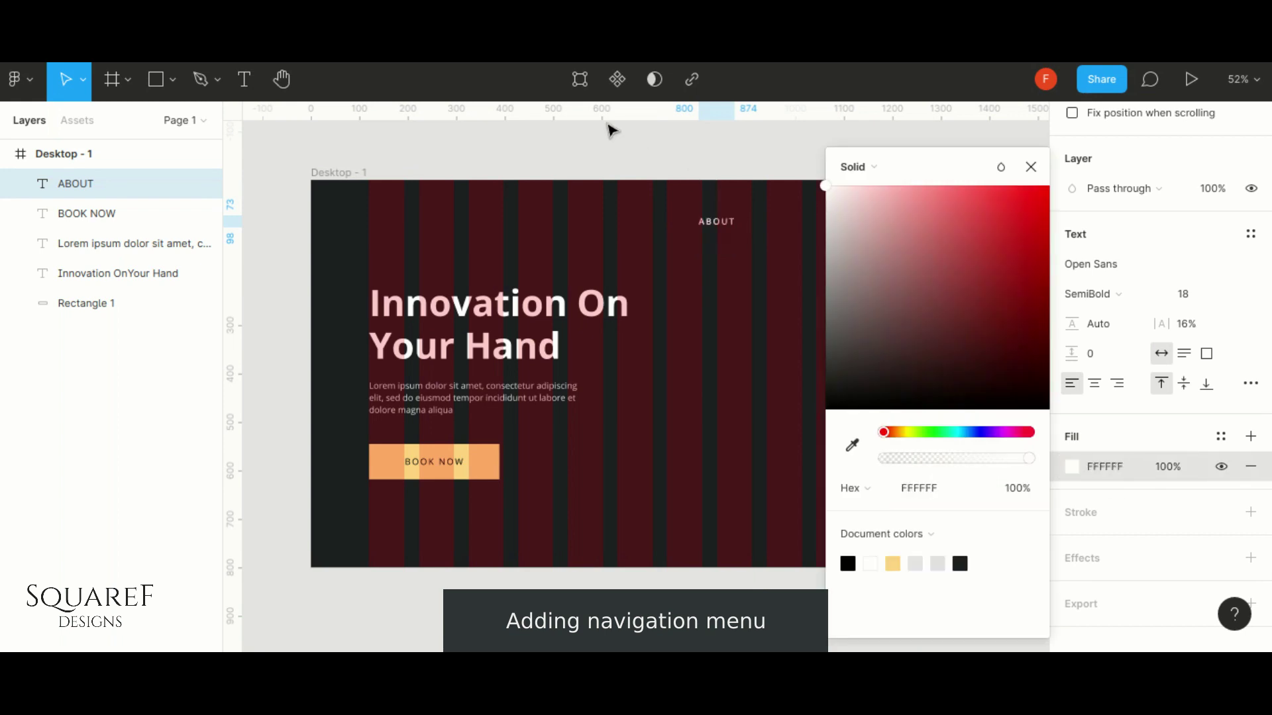
{"action": "left_click", "coordinate": [1031, 166]}
{"action": "scroll", "coordinate": [815, 219], "scroll_direction": "up", "scroll_amount": 3}
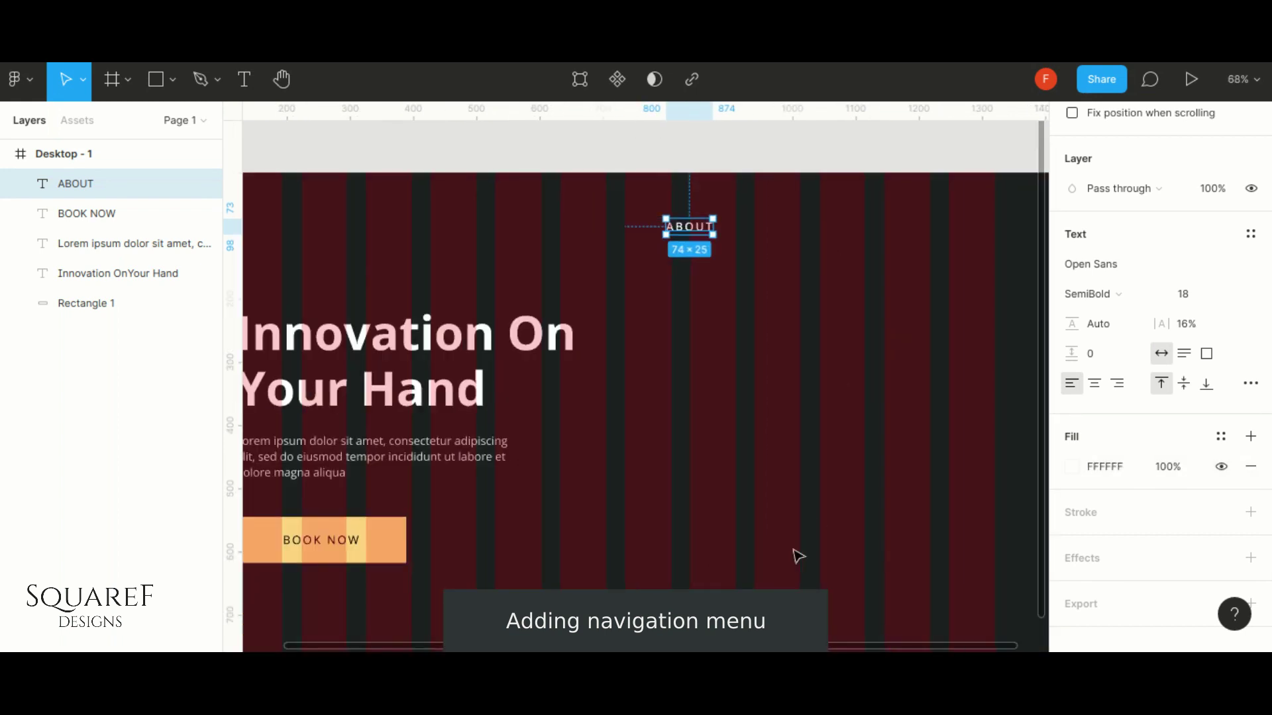
{"action": "scroll", "coordinate": [604, 234], "scroll_direction": "right", "scroll_amount": 2}
Duplicate ABOUT into more nav items and rename the second one FEATURE
{"action": "mouse_move", "coordinate": [604, 234]}
{"action": "left_mouse_down"}
{"action": "mouse_move", "coordinate": [562, 228]}
{"action": "mouse_move", "coordinate": [642, 229]}
{"action": "left_mouse_up"}
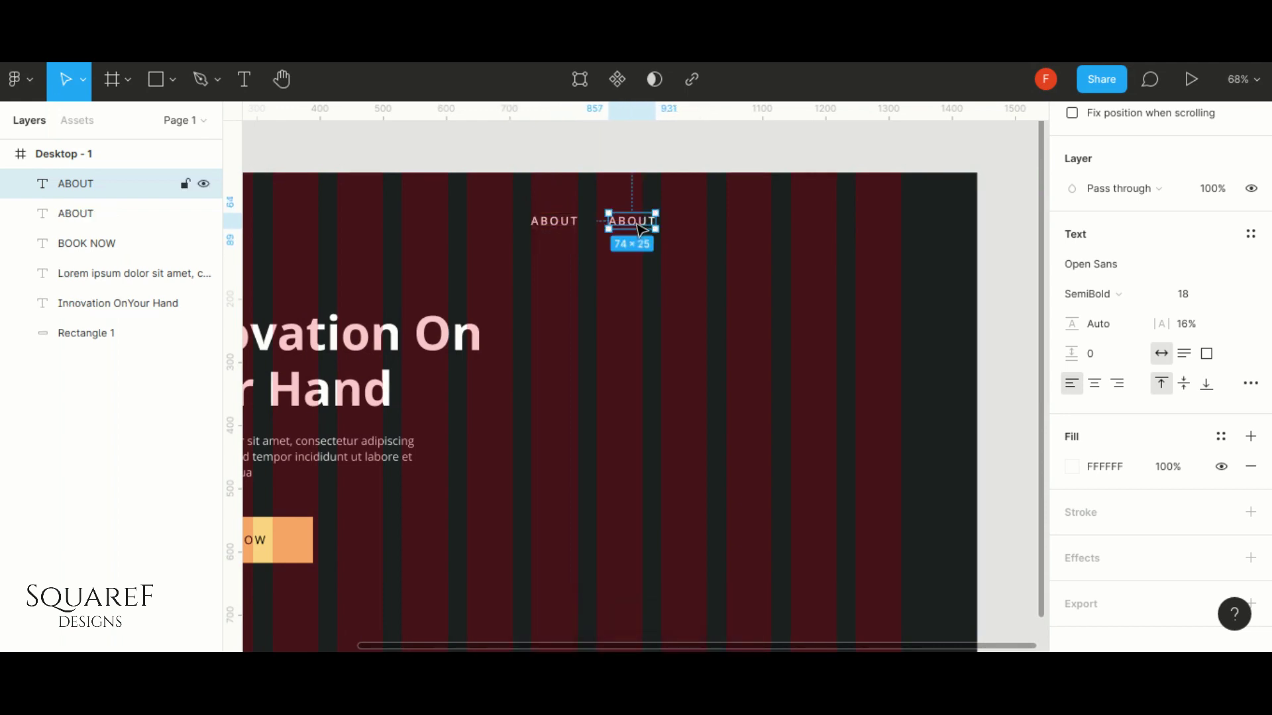
{"action": "left_click_drag", "start_coordinate": [639, 228], "coordinate": [722, 233]}
{"action": "double_click", "coordinate": [641, 218]}
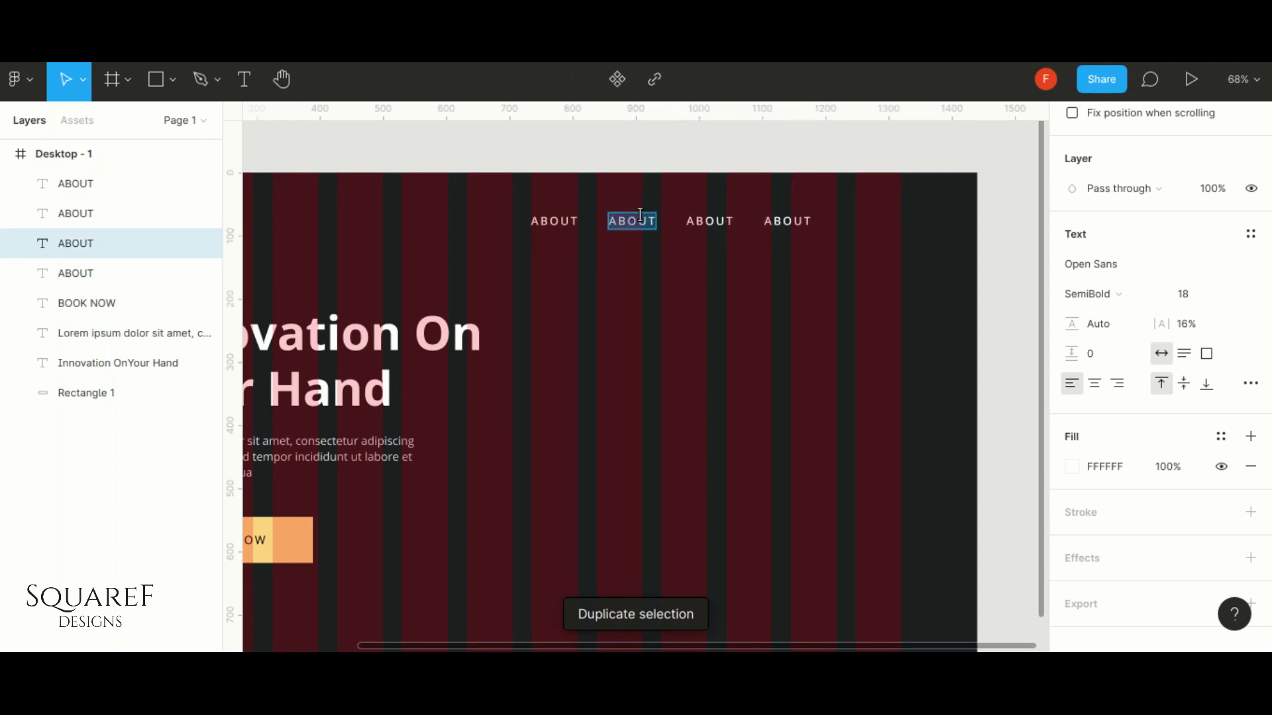
{"action": "type", "text": "Fa"}
{"action": "key", "text": "BackSpace"}
{"action": "type", "text": "ea"}
{"action": "key", "text": "BackSpace"}
{"action": "key", "text": "BackSpace"}
{"action": "type", "text": "EATURE"}
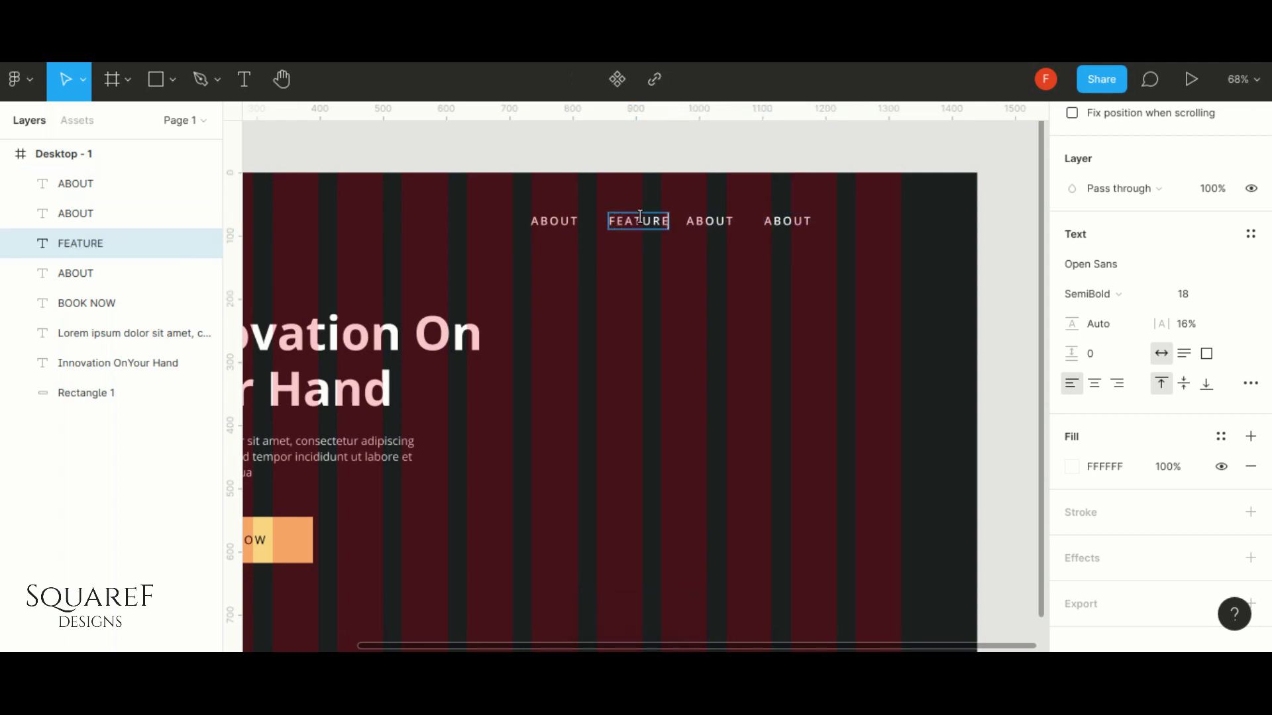
Rename the remaining copies TOOLS and PRICING
{"action": "double_click", "coordinate": [713, 226]}
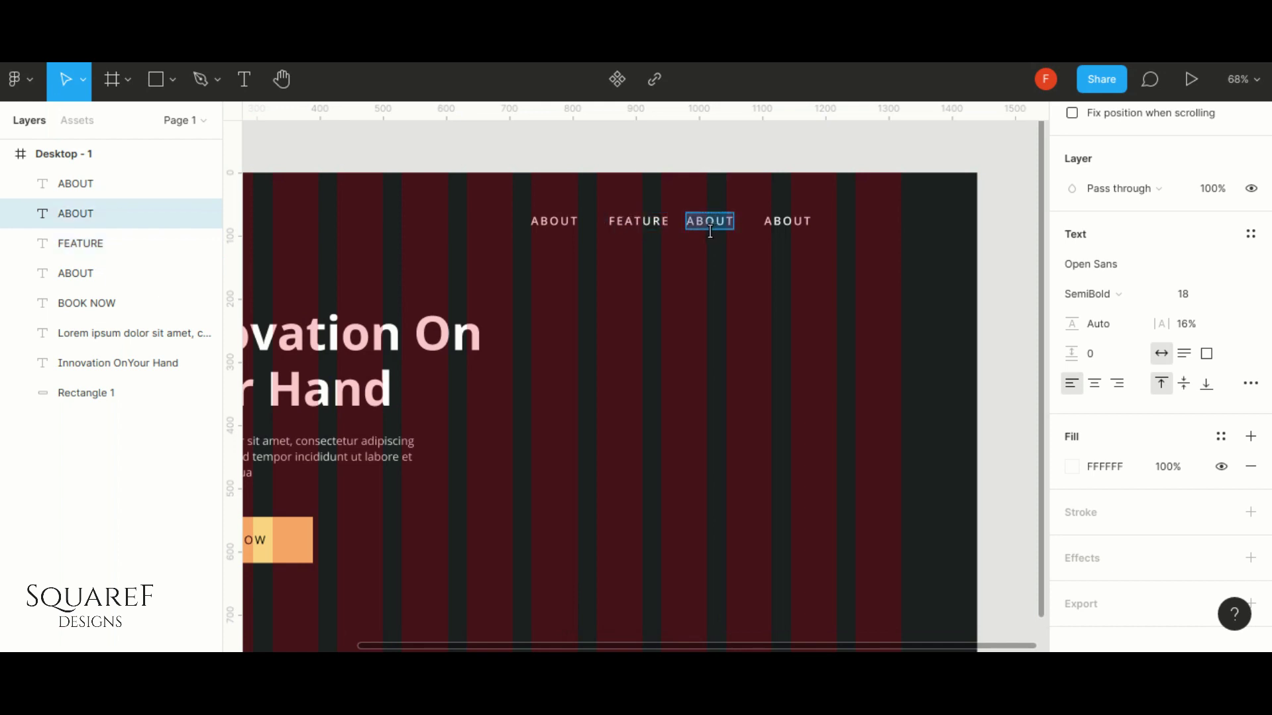
{"action": "type", "text": "TO"}
{"action": "key", "text": "BackSpace"}
{"action": "type", "text": "OOLS"}
{"action": "double_click", "coordinate": [801, 232]}
{"action": "type", "text": "PRICING"}
{"action": "key", "text": "Escape"}
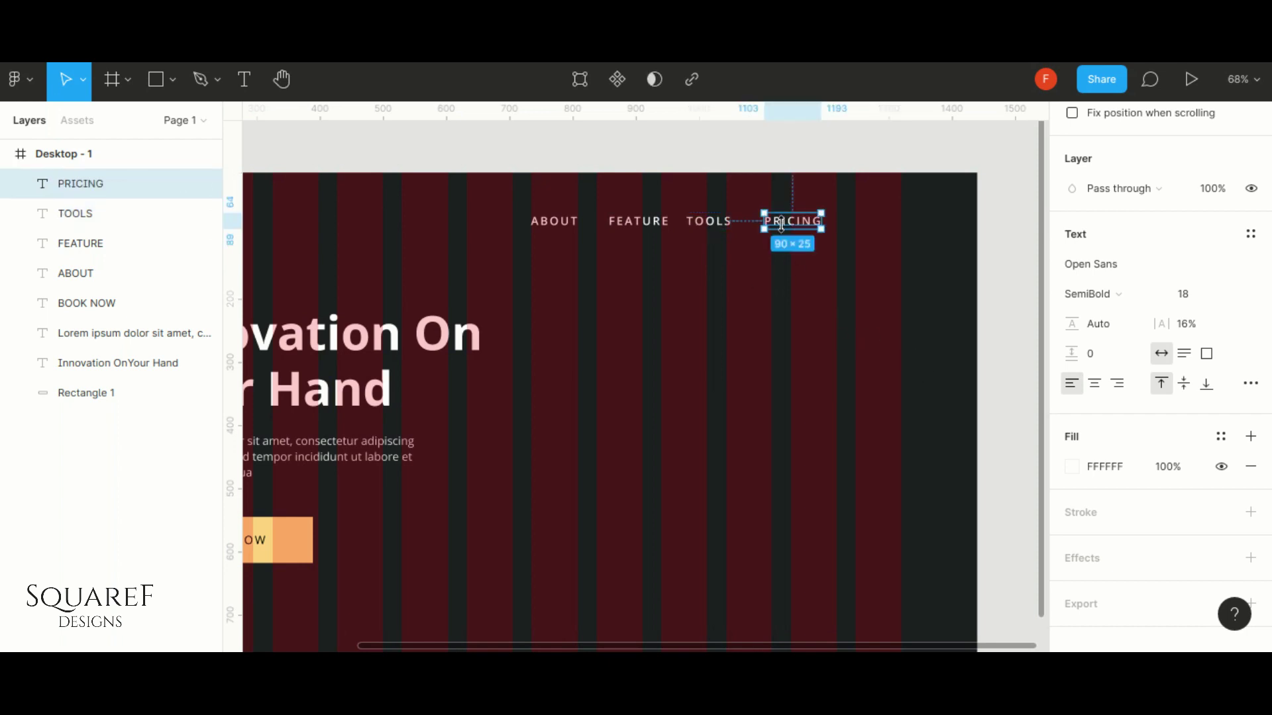
Move the ABOUT, FEATURE, TOOLS, PRICING row together to the top right
{"action": "left_click", "coordinate": [550, 225], "text": "shift"}
{"action": "left_click", "coordinate": [632, 225], "text": "shift"}
{"action": "left_click", "coordinate": [710, 229], "text": "shift"}
{"action": "left_click_drag", "start_coordinate": [710, 229], "coordinate": [785, 237]}
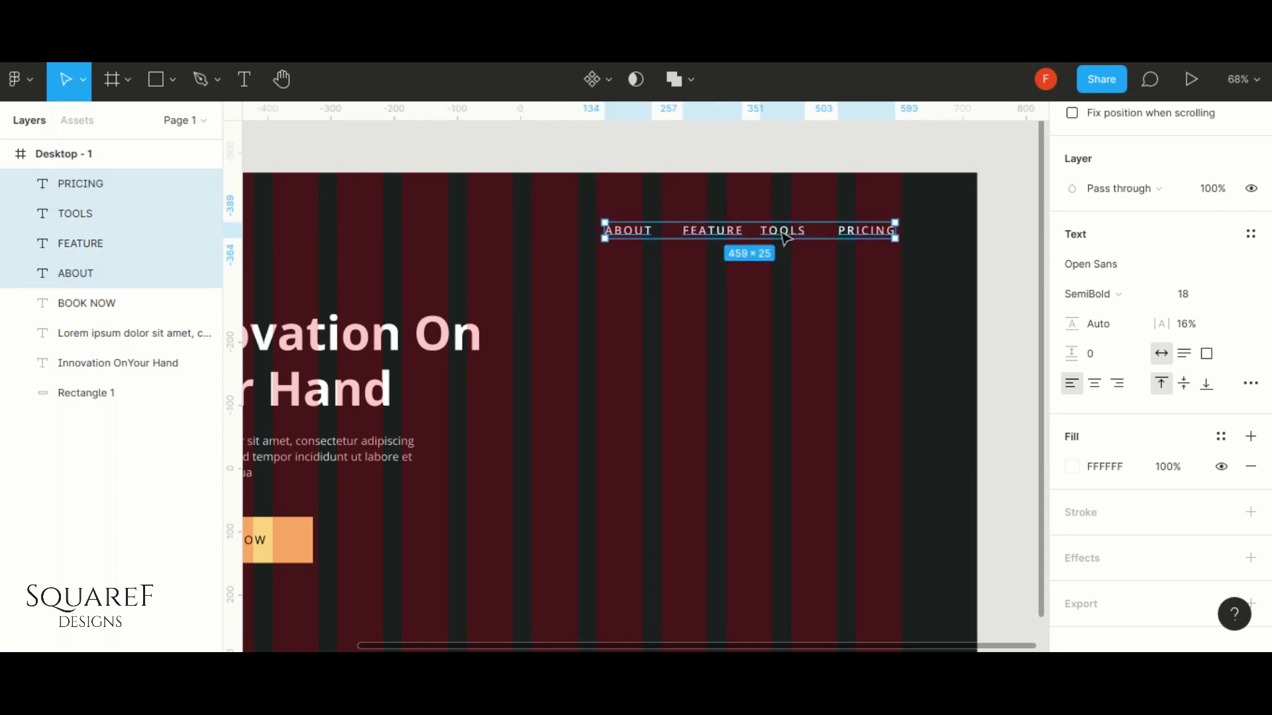
{"action": "left_click", "coordinate": [666, 271]}
{"action": "scroll", "coordinate": [623, 284], "scroll_direction": "down", "scroll_amount": 3}
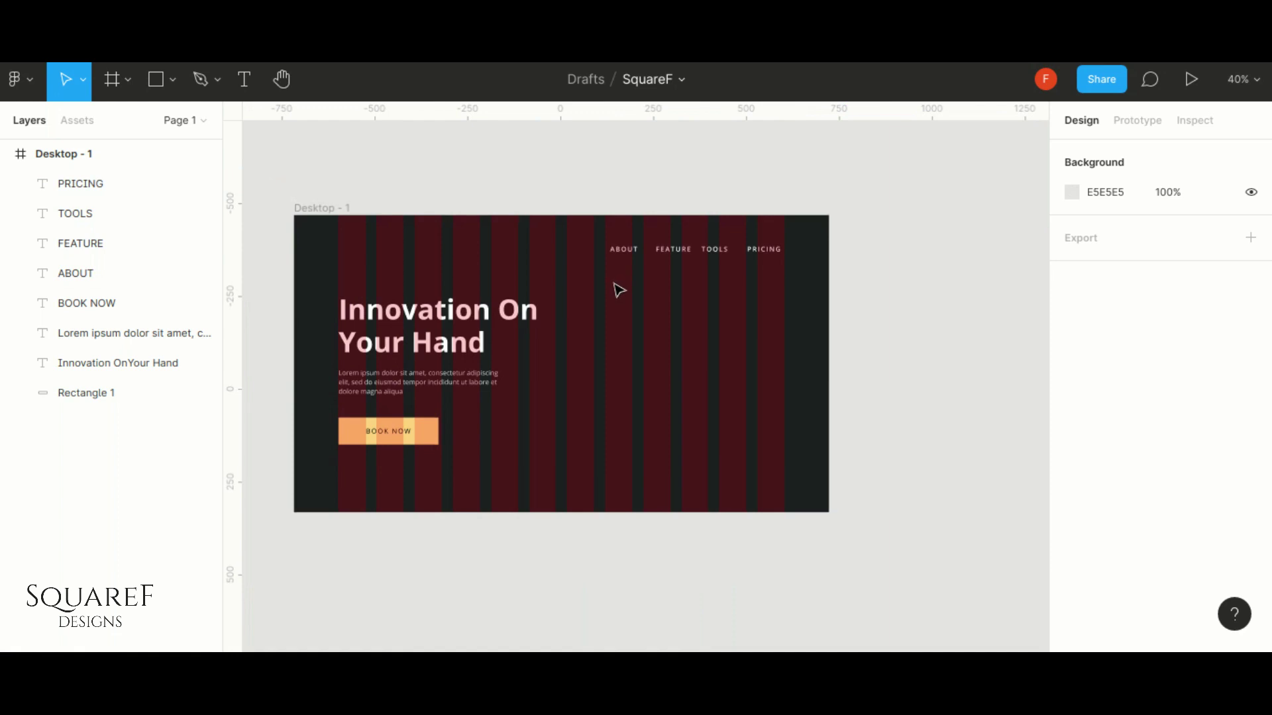
{"action": "scroll", "coordinate": [324, 248], "scroll_direction": "up", "scroll_amount": 3}
Place a polygon triangle at the hero frame's top left as the logo mark
{"action": "left_click", "coordinate": [172, 80]}
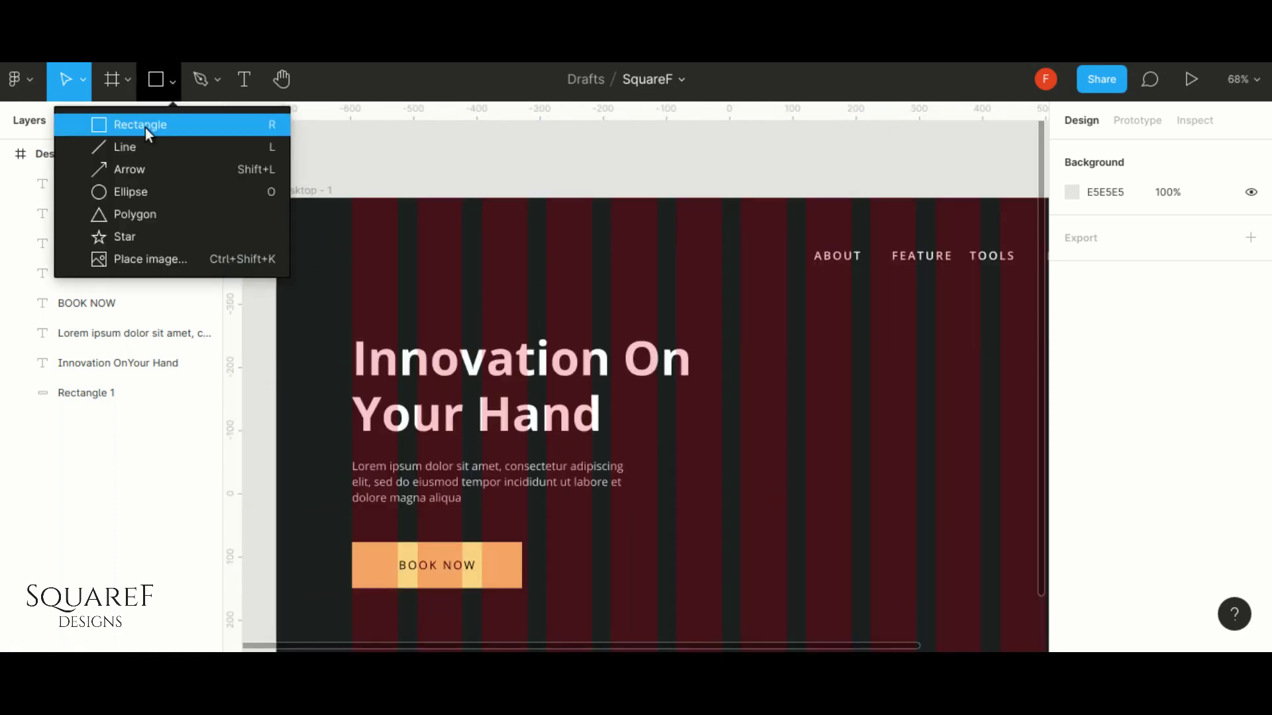
{"action": "left_click", "coordinate": [133, 213]}
{"action": "left_click", "coordinate": [351, 237]}
{"action": "left_click_drag", "start_coordinate": [348, 241], "coordinate": [378, 269]}
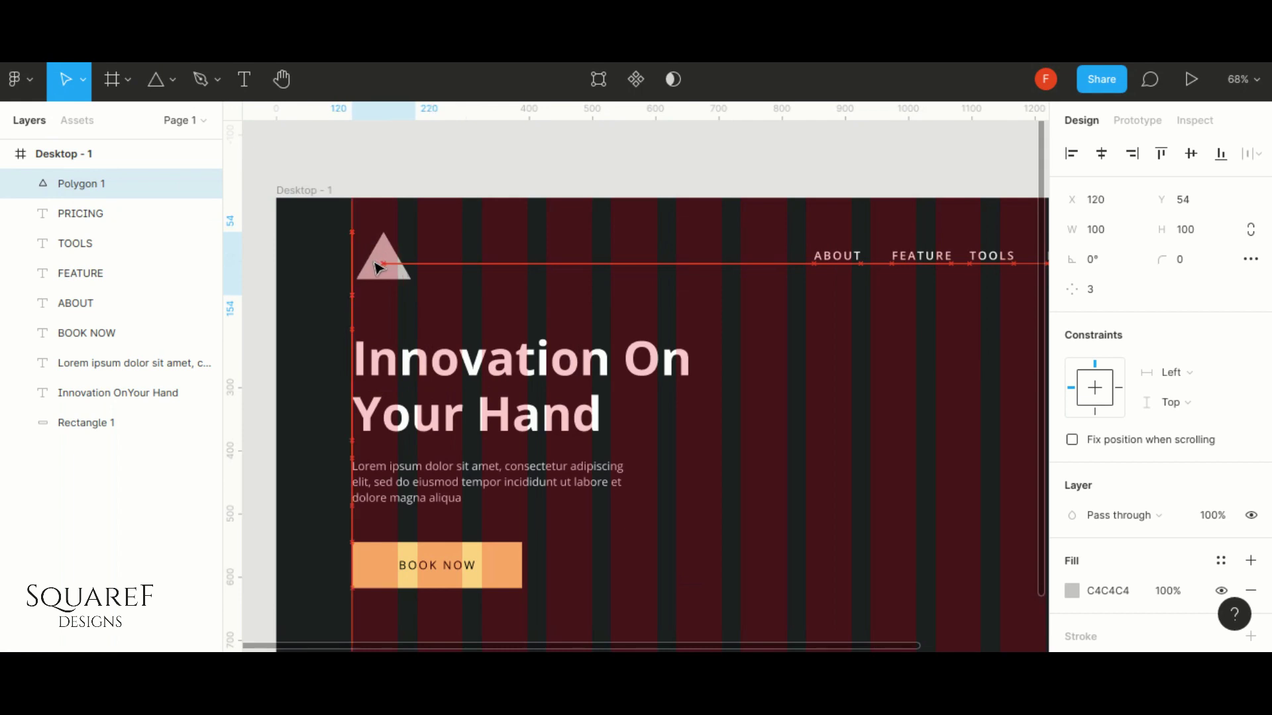
Add a text label reading LOGO beside the triangle
{"action": "key", "text": "t"}
{"action": "left_click", "coordinate": [421, 260]}
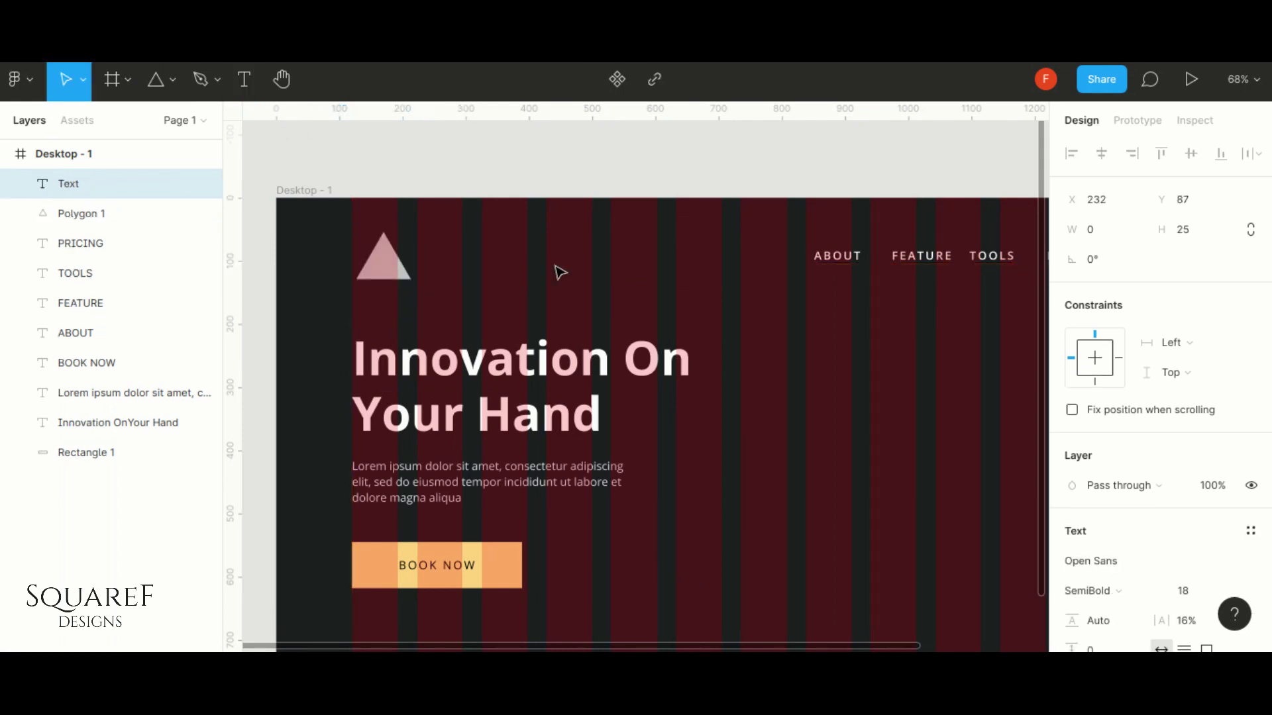
{"action": "type", "text": "L"}
{"action": "key", "text": "BackSpace"}
{"action": "type", "text": "LOGA"}
{"action": "key", "text": "BackSpace"}
{"action": "type", "text": "O"}
{"action": "key", "text": "Escape"}
Set the LOGO text to size 20 with a white FFFFFF fill
{"action": "left_click", "coordinate": [1192, 591]}
{"action": "type", "text": "20"}
{"action": "key", "text": "Return"}
{"action": "left_click", "coordinate": [1135, 597]}
{"action": "scroll", "coordinate": [1093, 596], "scroll_direction": "down", "scroll_amount": 3}
{"action": "left_click", "coordinate": [1071, 614]}
{"action": "type", "text": "FFFFFF"}
{"action": "key", "text": "Return"}
{"action": "left_click", "coordinate": [1031, 166]}
Raise the LOGO text to size 25, nudge it left, and make it bold
{"action": "left_click", "coordinate": [1191, 445]}
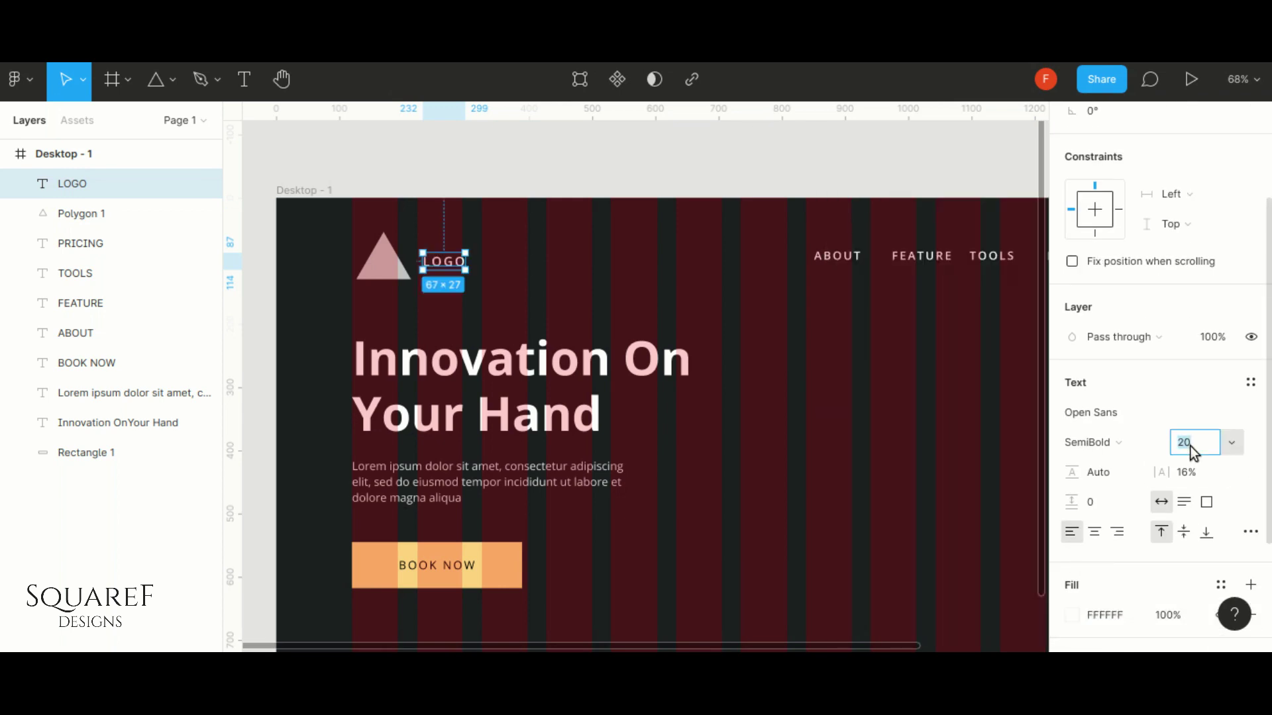
{"action": "key", "text": "Return"}
{"action": "left_click_drag", "start_coordinate": [452, 270], "coordinate": [444, 265]}
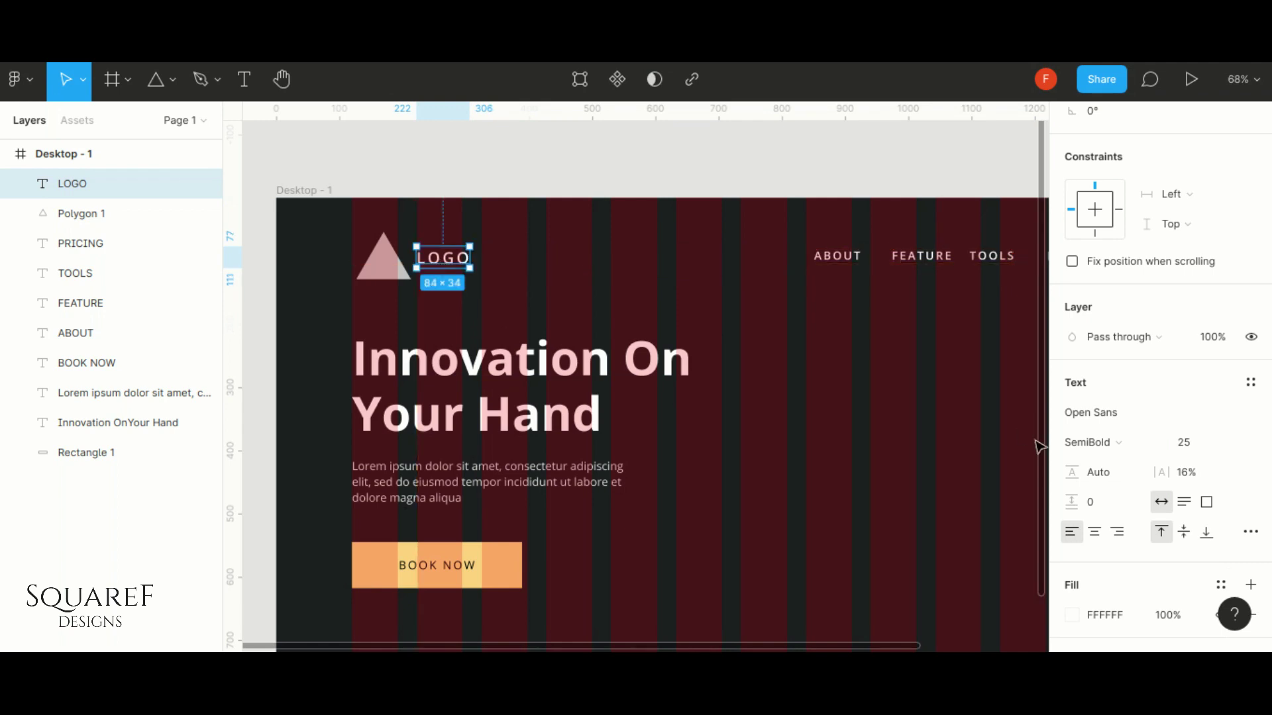
{"action": "left_click", "coordinate": [1090, 442]}
{"action": "left_click", "coordinate": [1099, 463]}
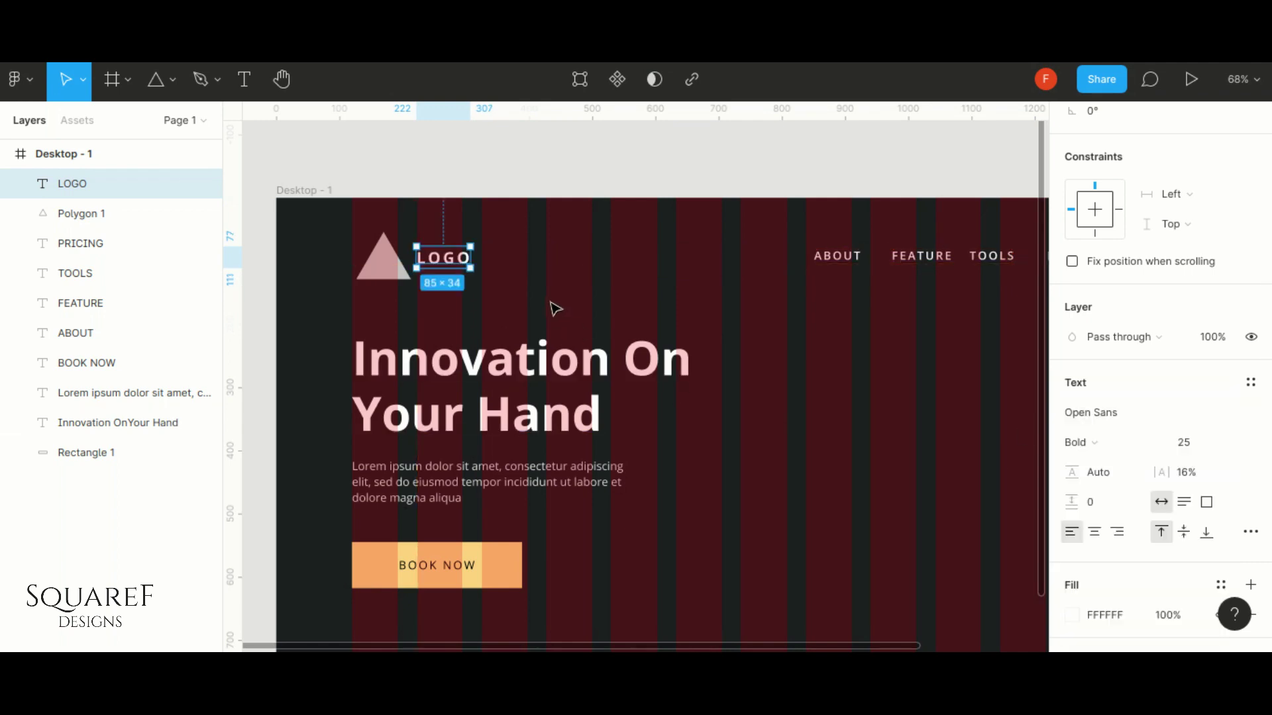
{"action": "left_click", "coordinate": [555, 308]}
Replace the LOGO wording with BRAUN
{"action": "double_click", "coordinate": [447, 258]}
{"action": "type", "text": "br"}
{"action": "key", "text": "BackSpace"}
{"action": "key", "text": "BackSpace"}
{"action": "type", "text": "BRAUN"}
{"action": "key", "text": "Escape"}
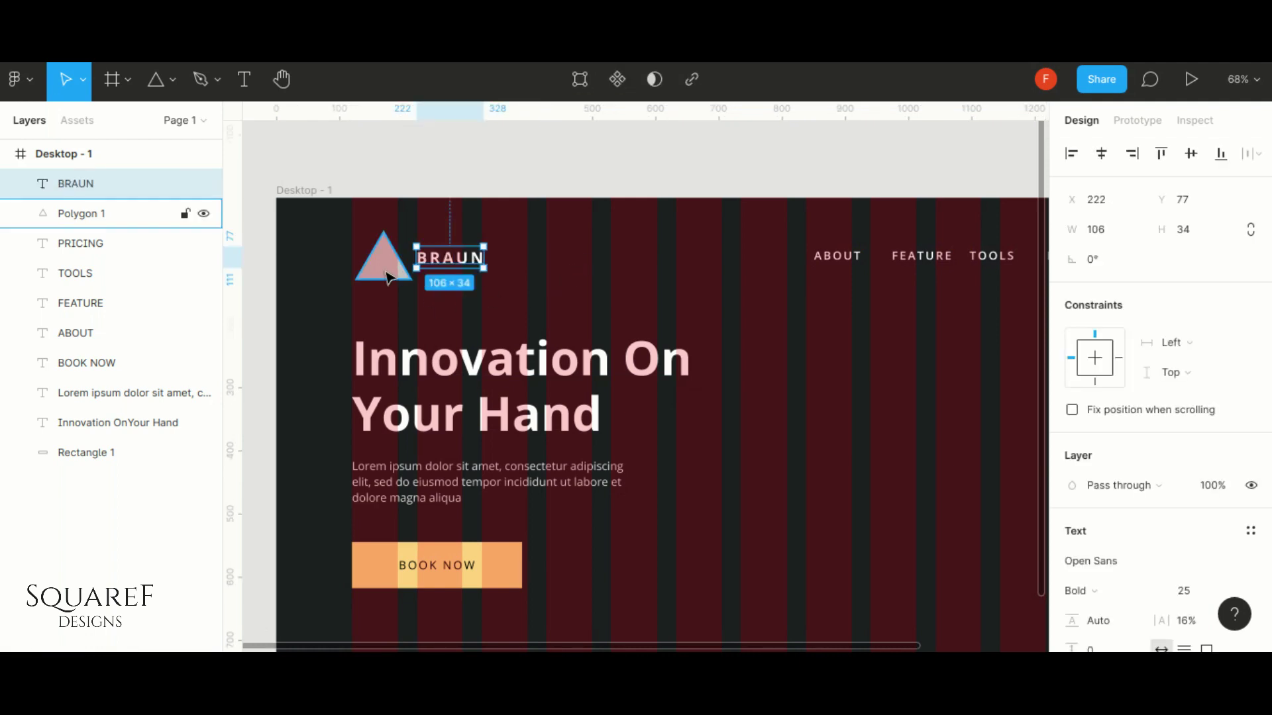
{"action": "left_click", "coordinate": [388, 262]}
{"action": "scroll", "coordinate": [1126, 424], "scroll_direction": "down", "scroll_amount": 2}
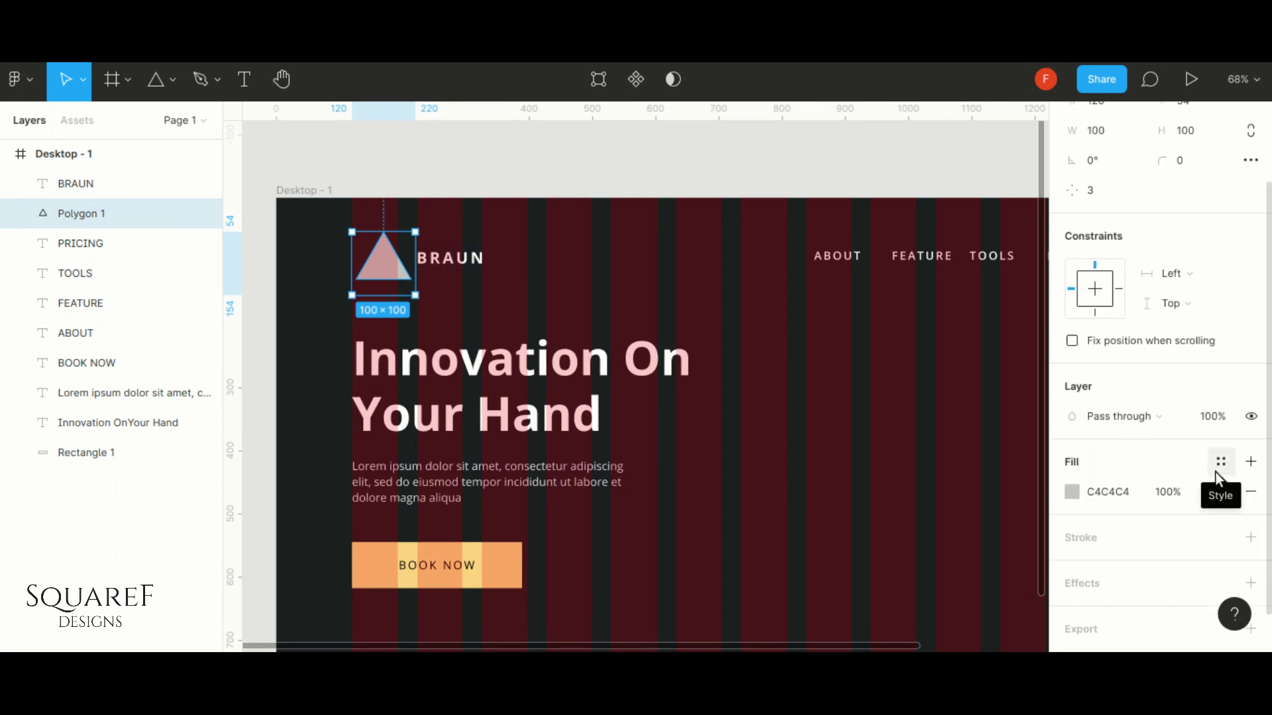
Switch the triangle's fill to a Diamond gradient
{"action": "mouse_move", "coordinate": [1108, 492]}
{"action": "left_click", "coordinate": [1072, 494]}
{"action": "left_click", "coordinate": [873, 168]}
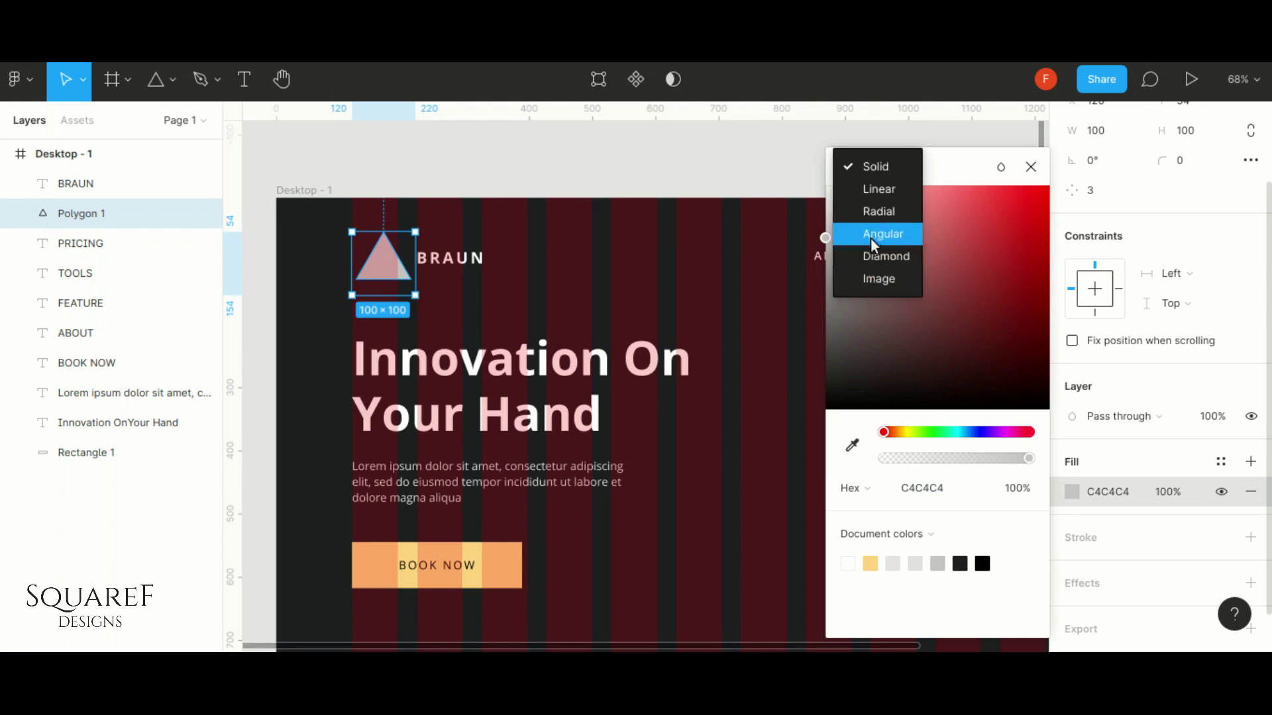
{"action": "left_click", "coordinate": [880, 257]}
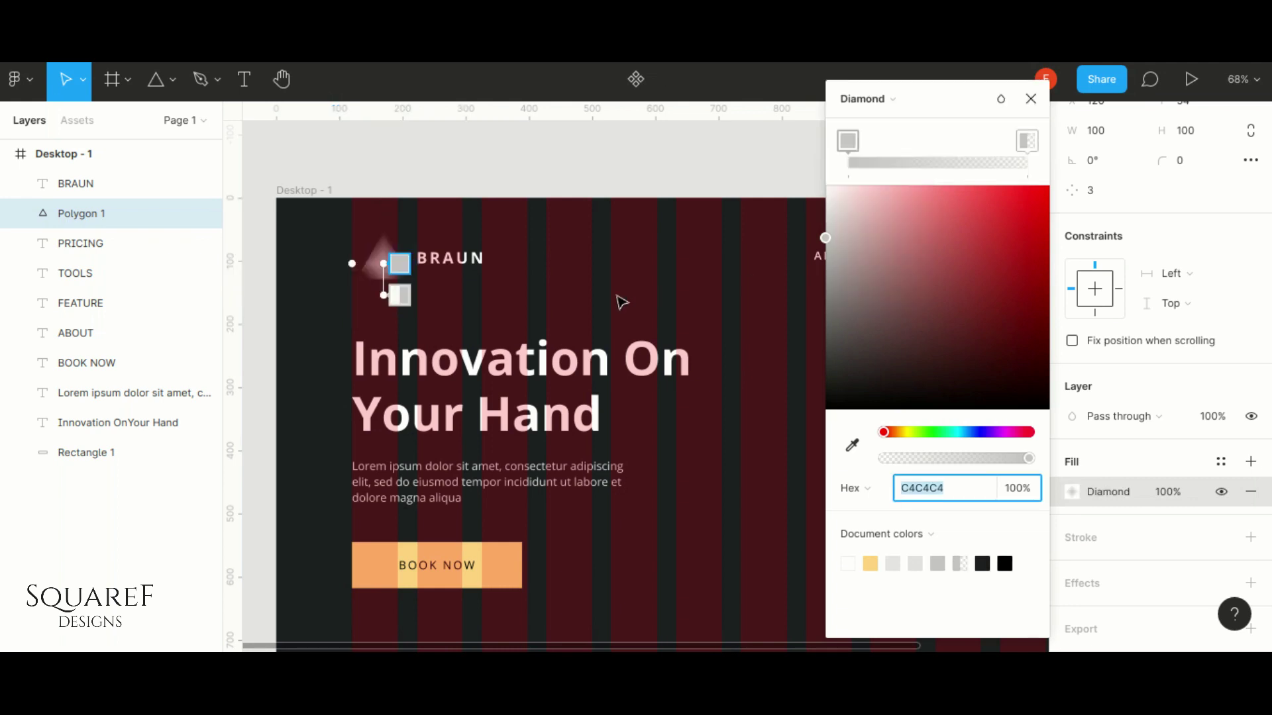
{"action": "left_click", "coordinate": [1030, 100]}
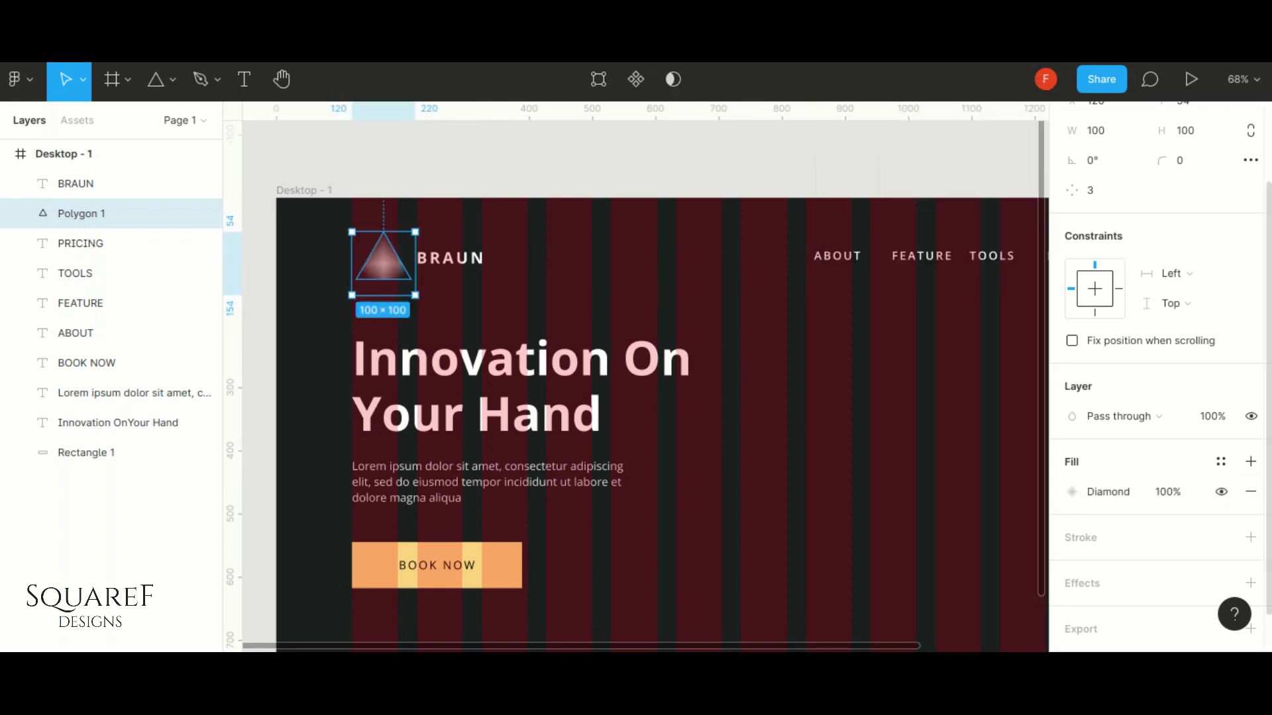
Add a second Diamond gradient fill, black at the centre fading to a transparent outer stop
{"action": "left_click", "coordinate": [1251, 462]}
{"action": "left_click", "coordinate": [1075, 495]}
{"action": "left_click", "coordinate": [867, 109]}
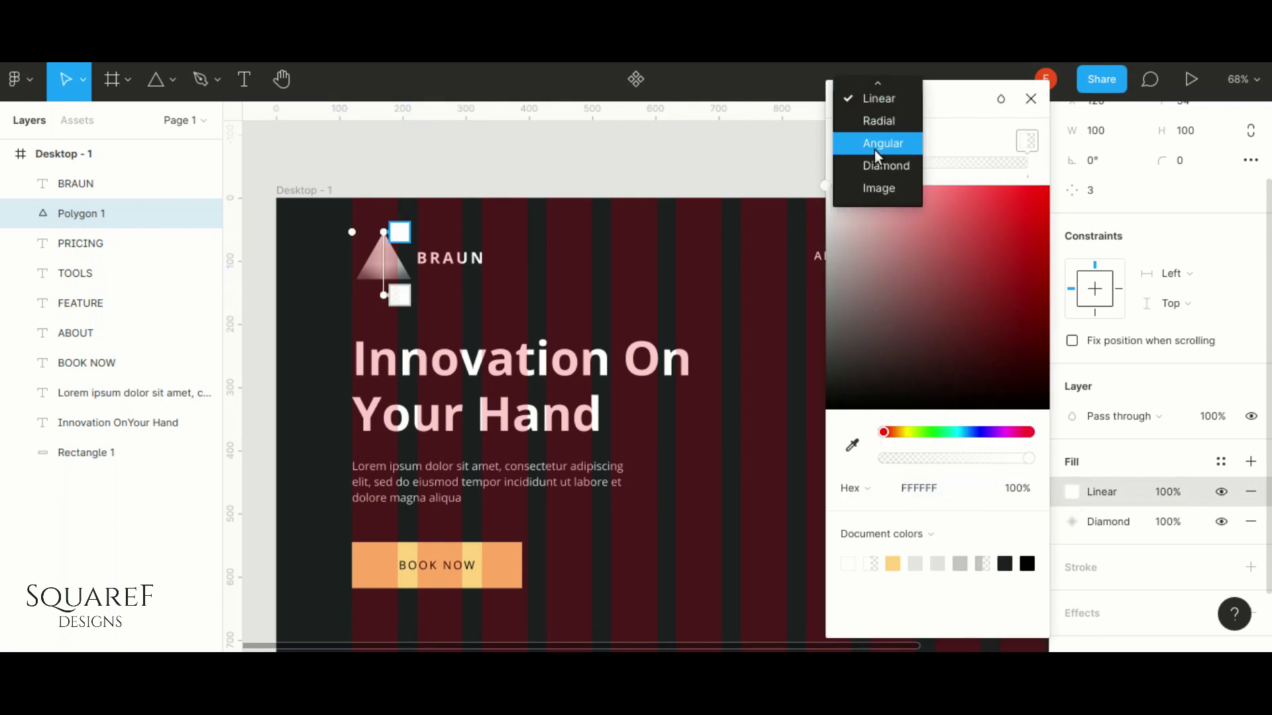
{"action": "left_click", "coordinate": [876, 165]}
{"action": "left_click", "coordinate": [1026, 140]}
{"action": "mouse_move", "coordinate": [889, 304]}
{"action": "left_mouse_down"}
{"action": "mouse_move", "coordinate": [822, 253]}
{"action": "mouse_move", "coordinate": [825, 329]}
{"action": "left_mouse_up"}
{"action": "left_click", "coordinate": [848, 140]}
{"action": "left_click_drag", "start_coordinate": [796, 281], "coordinate": [803, 534]}
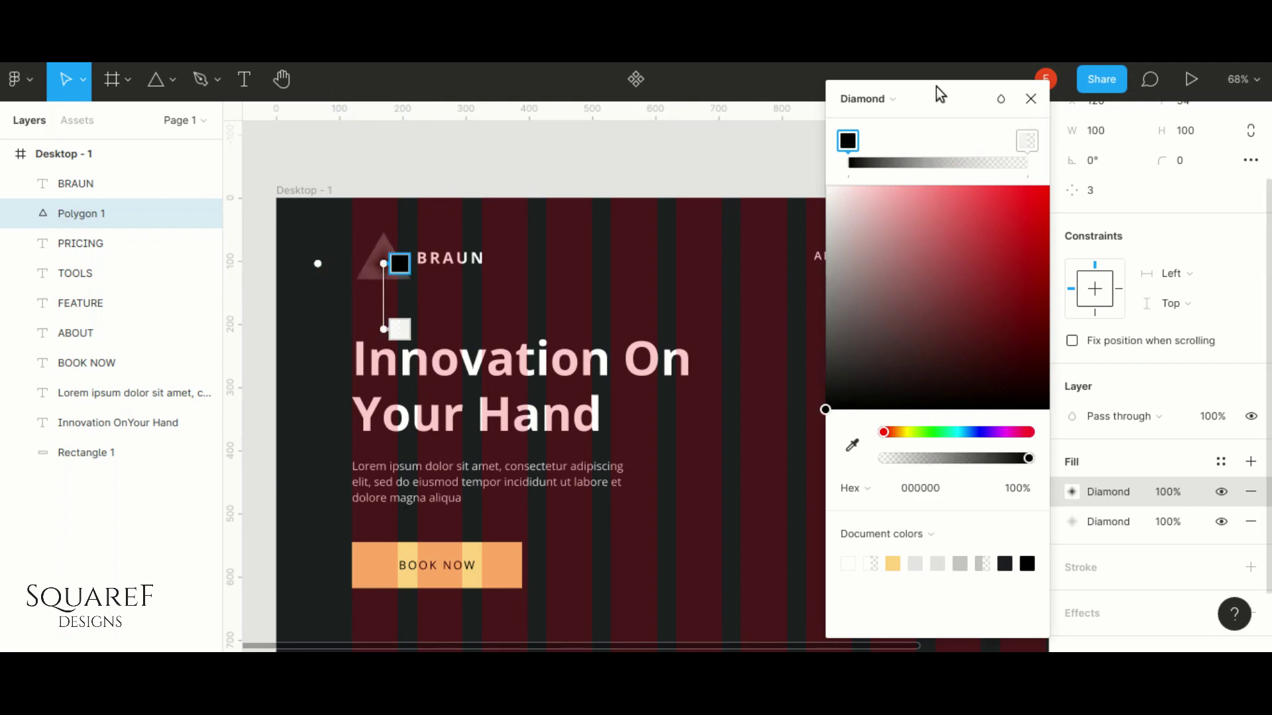
{"action": "left_click", "coordinate": [1030, 98]}
{"action": "key", "text": "Escape"}
{"action": "scroll", "coordinate": [679, 309], "scroll_direction": "down", "scroll_amount": 3, "text": "ctrl"}
{"action": "scroll", "coordinate": [954, 334], "scroll_direction": "up", "scroll_amount": 2, "text": "ctrl"}
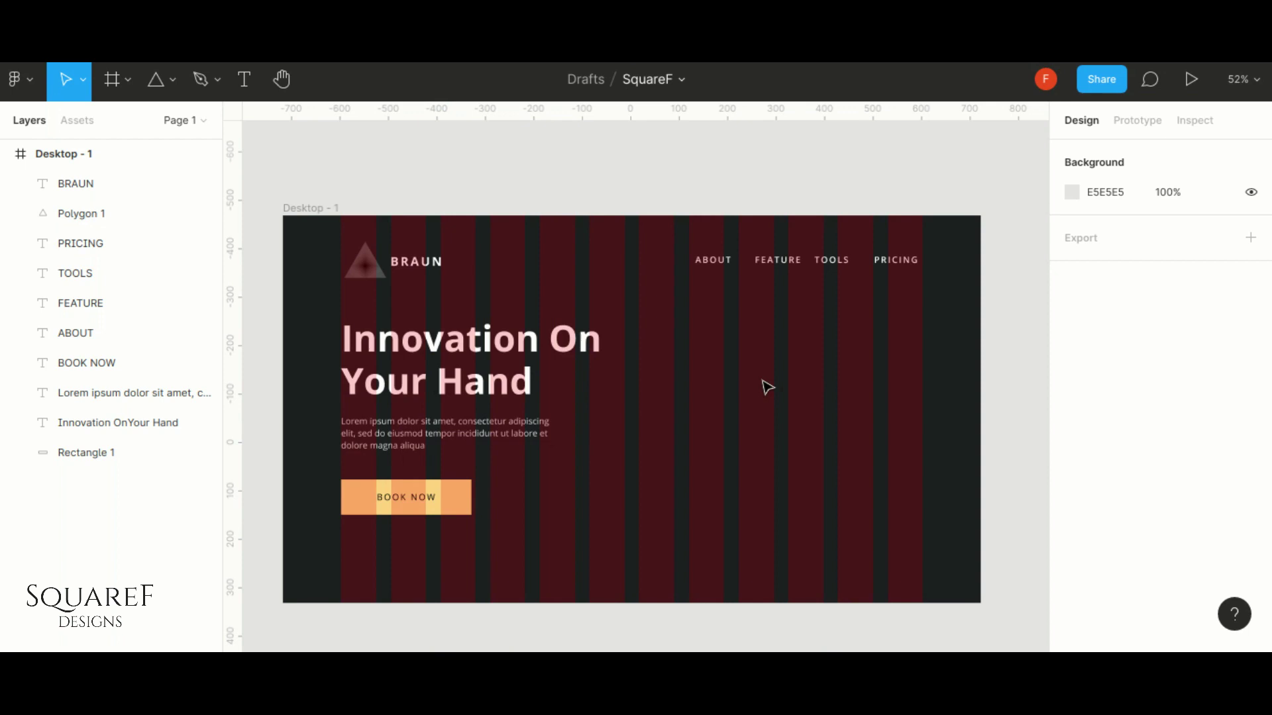
Hide the layout grid and widen the Lorem ipsum paragraph to 512
{"action": "key", "text": "ctrl+g"}
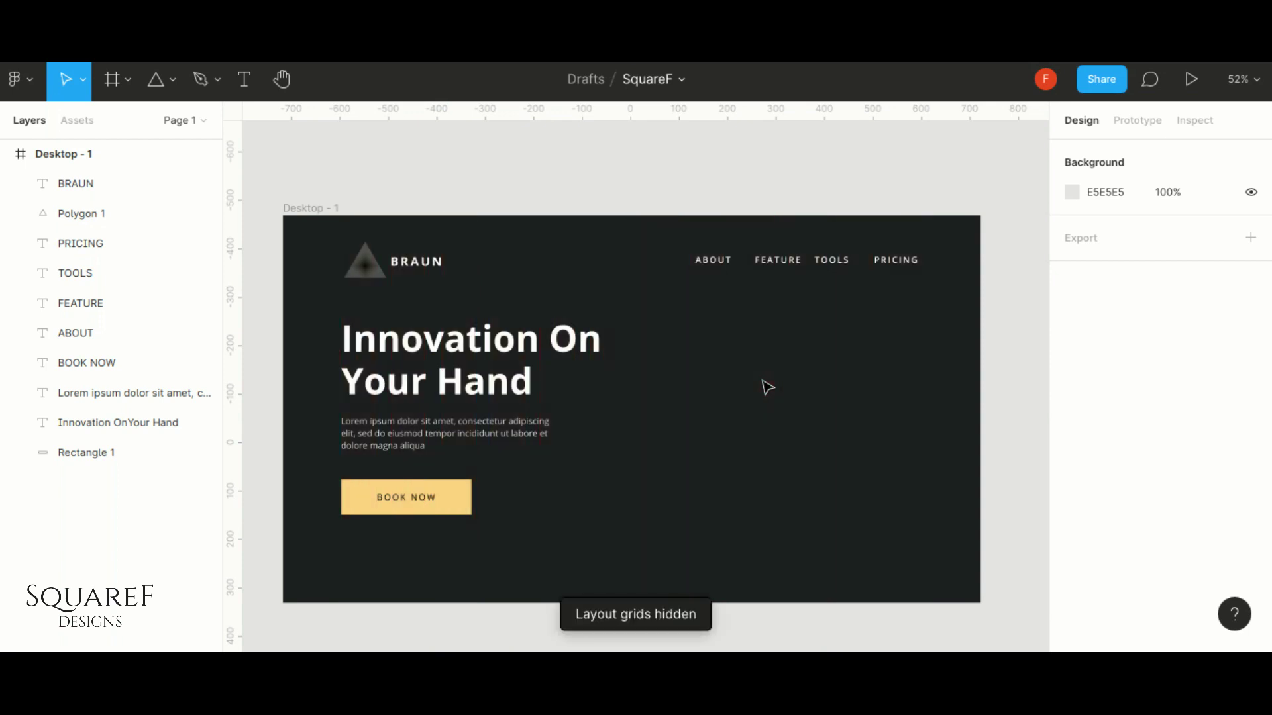
{"action": "left_click", "coordinate": [439, 445]}
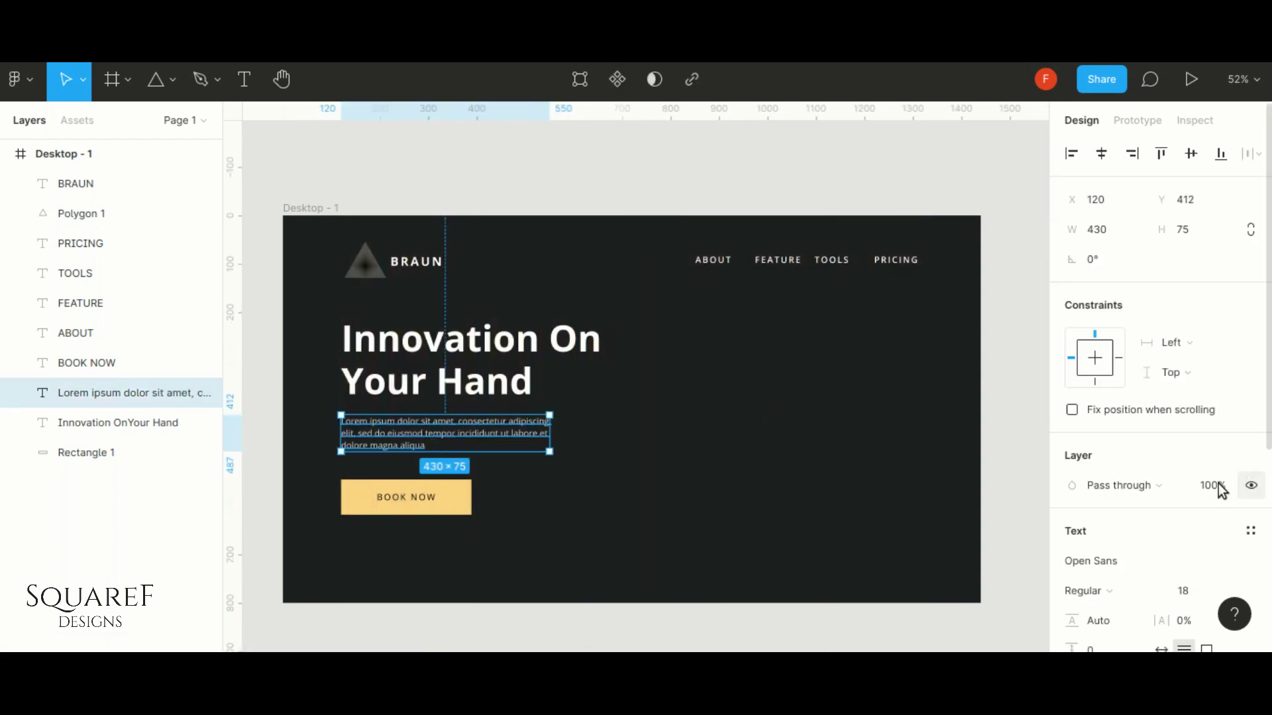
{"action": "scroll", "coordinate": [1209, 490], "scroll_direction": "down", "scroll_amount": 2}
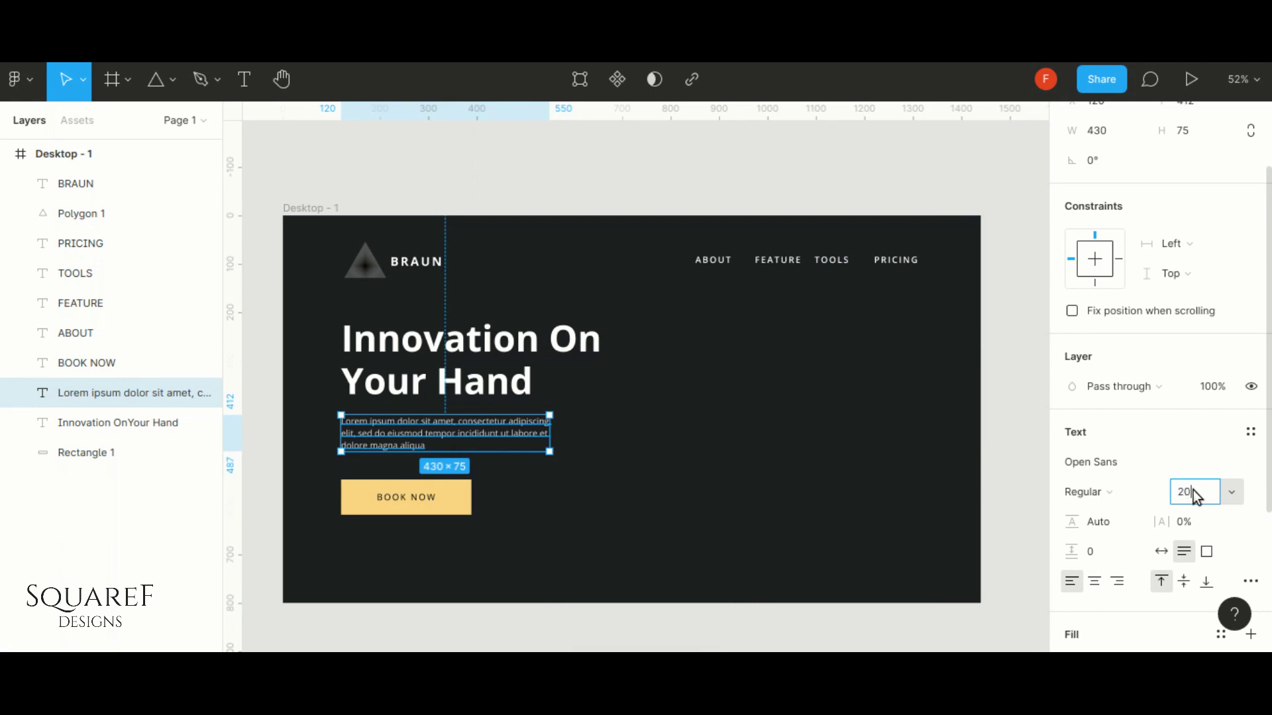
{"action": "left_click_drag", "start_coordinate": [550, 450], "coordinate": [584, 449]}
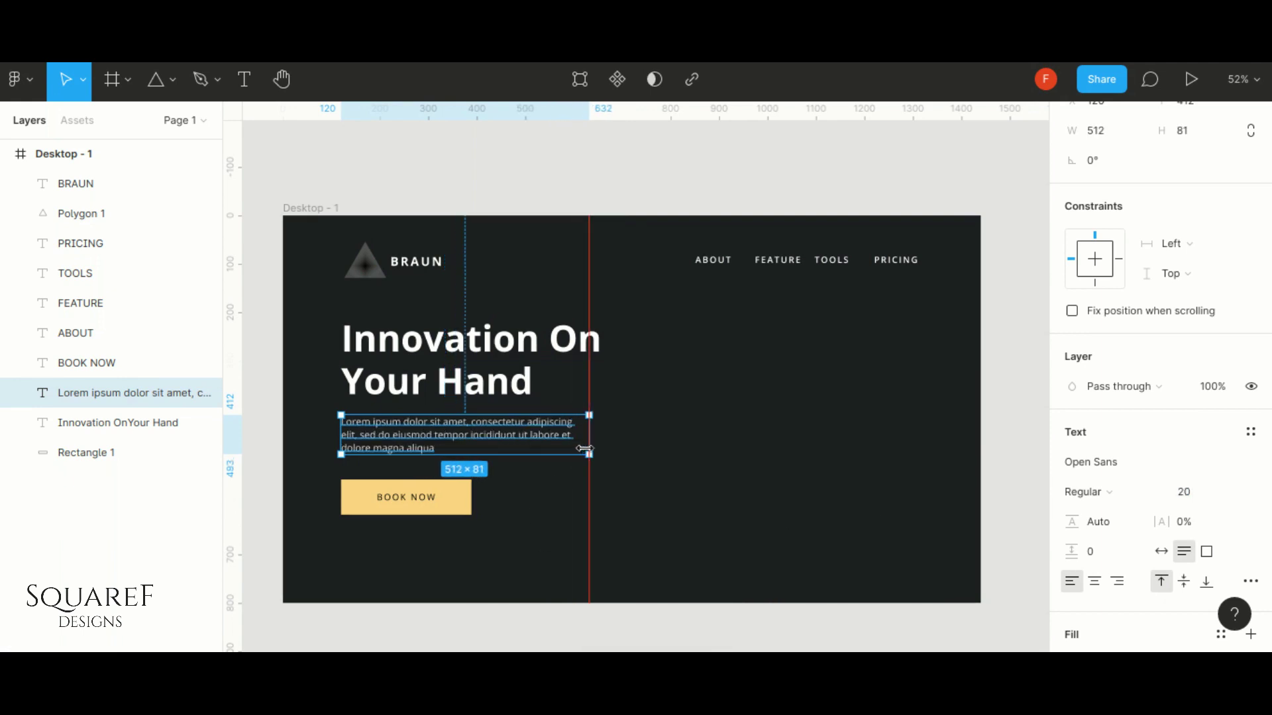
{"action": "left_click", "coordinate": [664, 449]}
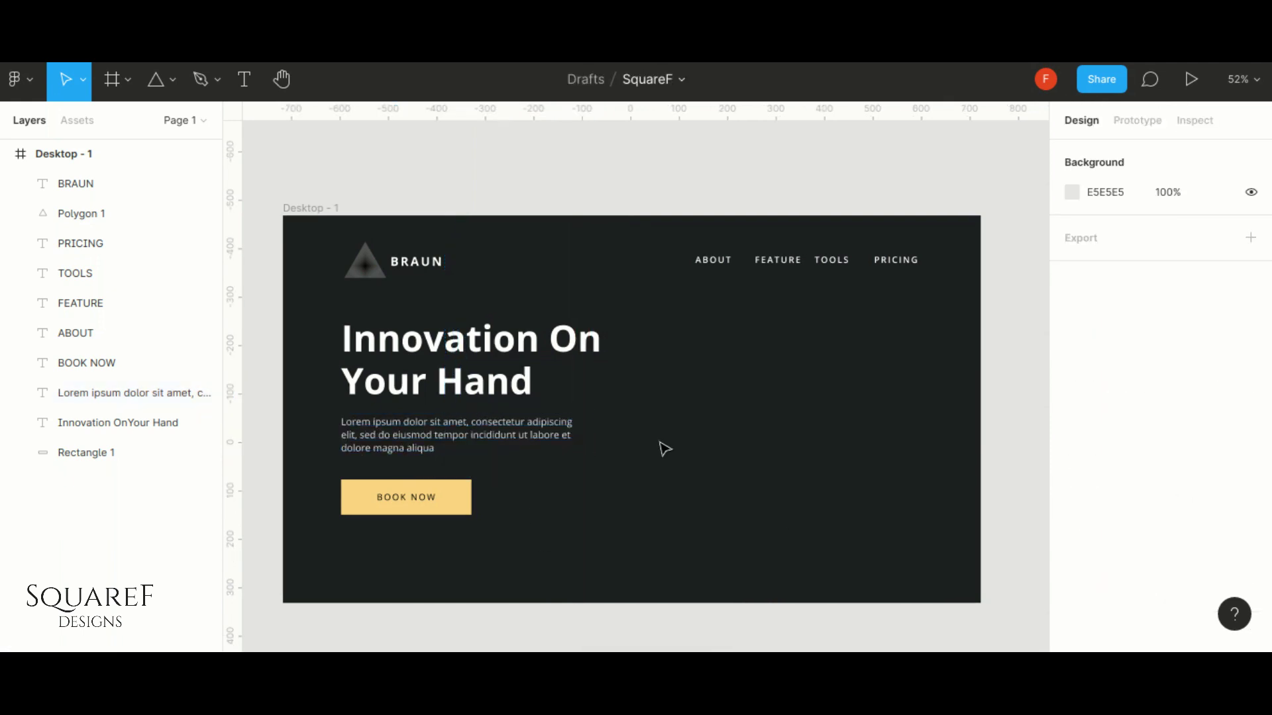
Tighten the main heading's line height to 105.7%
{"action": "left_click", "coordinate": [118, 423]}
{"action": "scroll", "coordinate": [1096, 500], "scroll_direction": "down", "scroll_amount": 3}
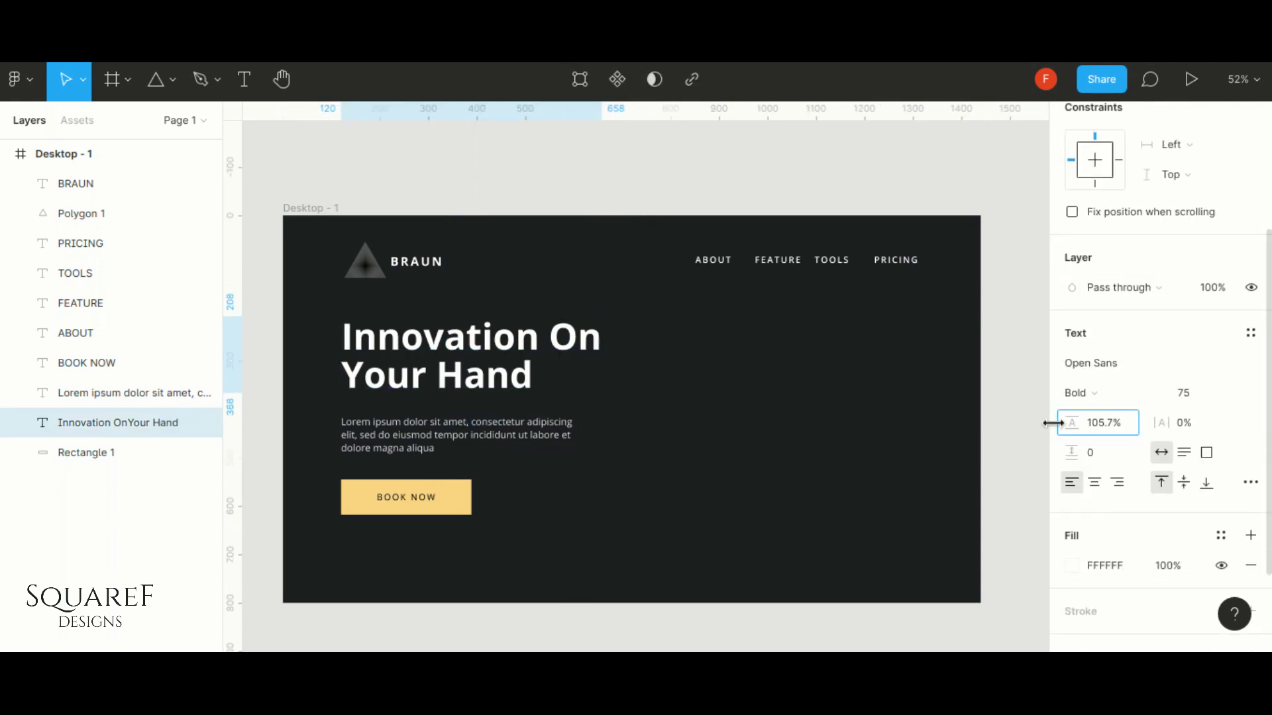
{"action": "left_click_drag", "start_coordinate": [464, 355], "coordinate": [463, 365]}
{"action": "left_click", "coordinate": [762, 431]}
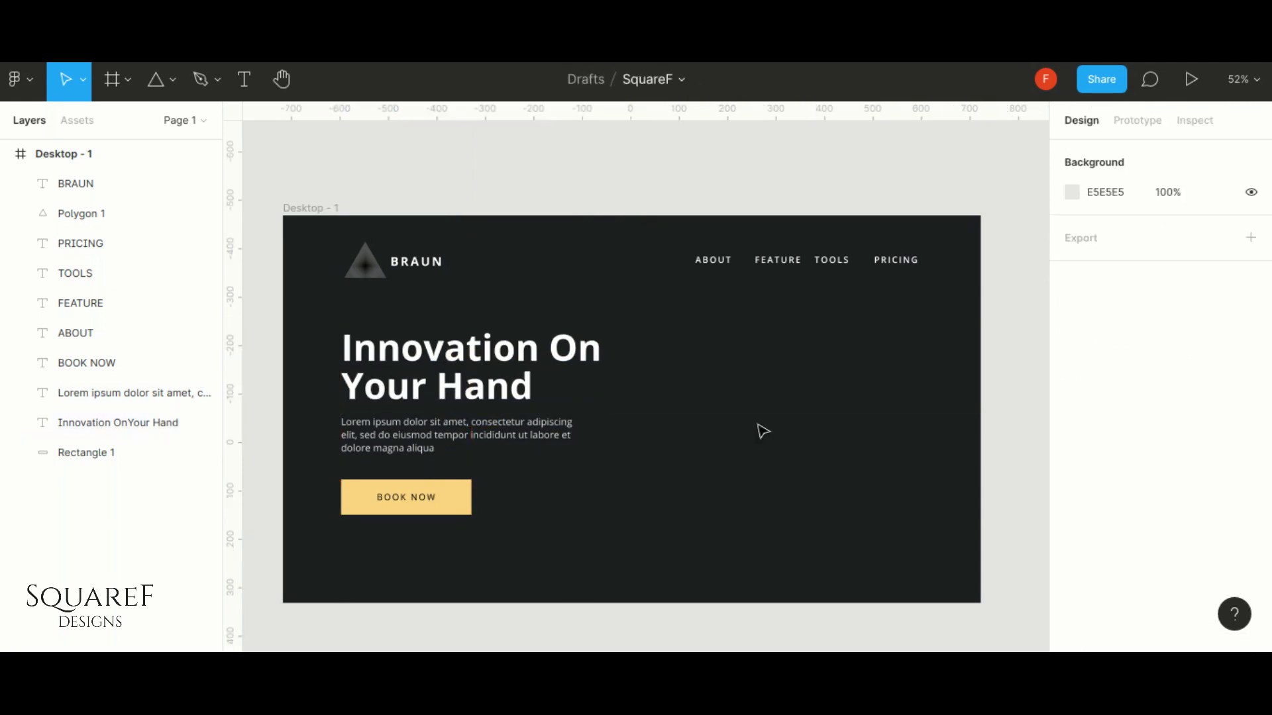
{"action": "left_click", "coordinate": [173, 81]}
Draw a 272×272 circle to the right of the heading
{"action": "left_click", "coordinate": [148, 193]}
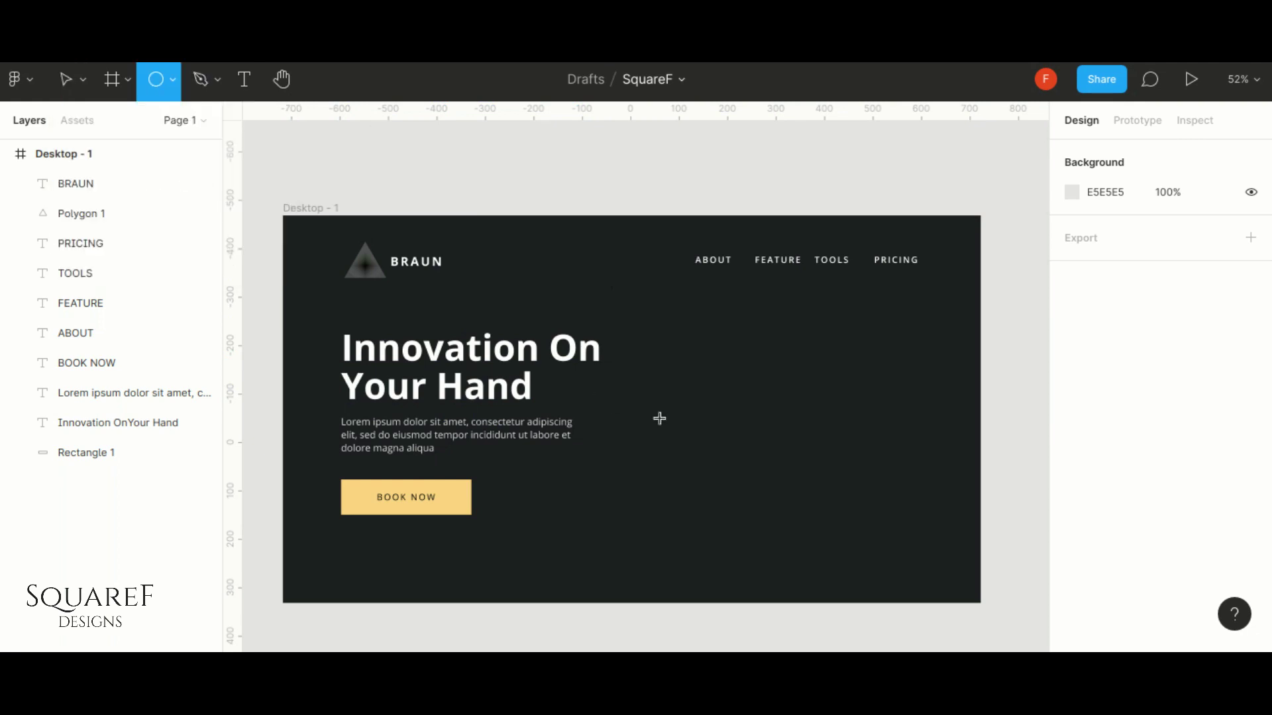
{"action": "left_click_drag", "start_coordinate": [699, 368], "coordinate": [834, 471]}
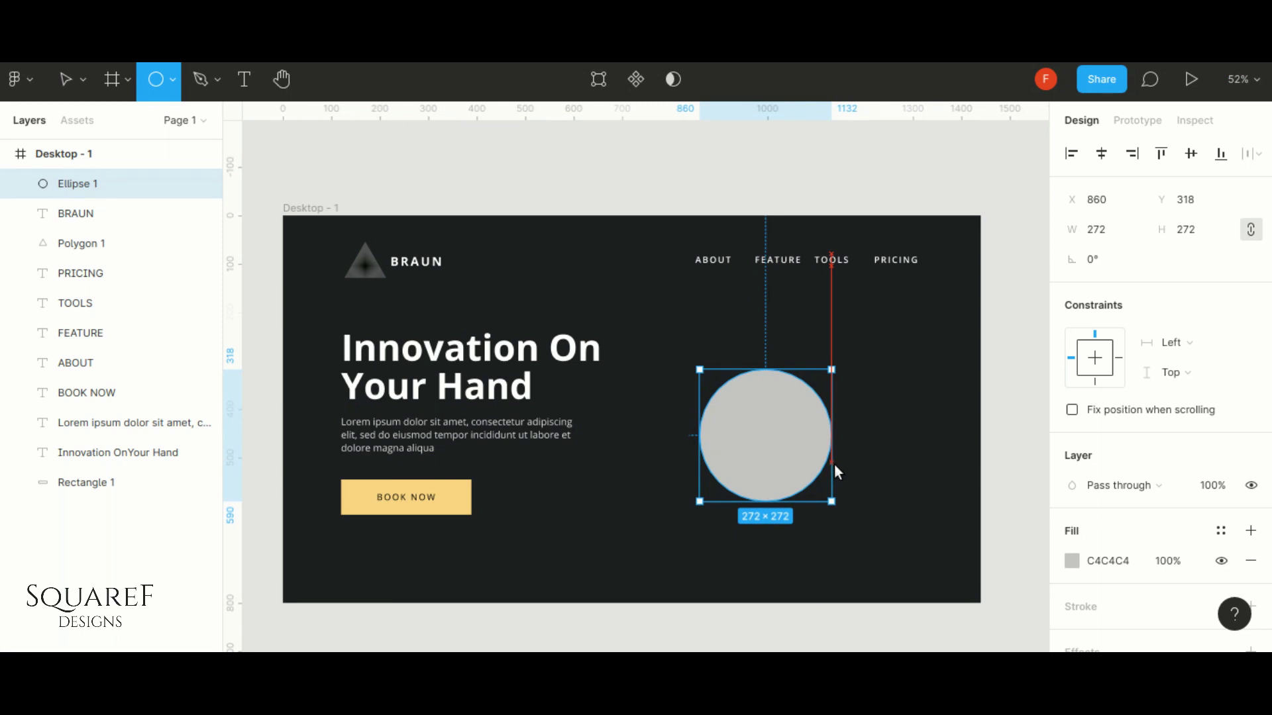
{"action": "left_click_drag", "start_coordinate": [779, 452], "coordinate": [790, 438]}
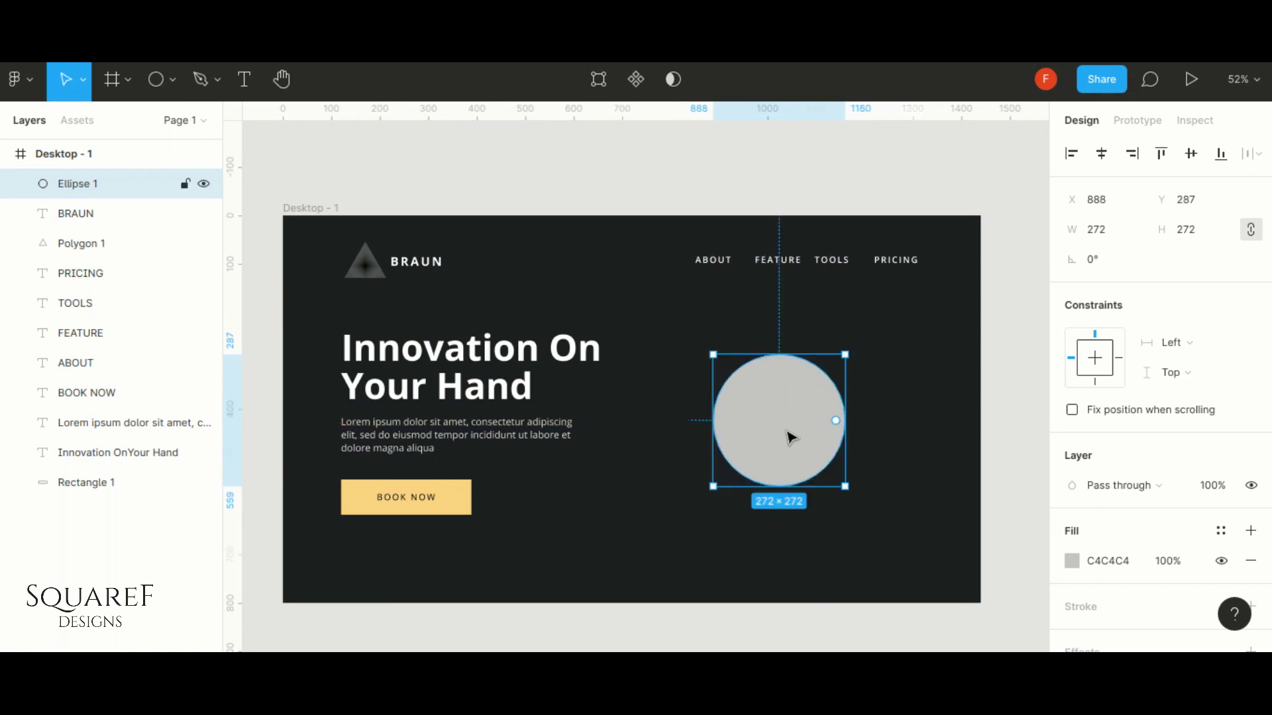
{"action": "scroll", "coordinate": [1115, 444], "scroll_direction": "down", "scroll_amount": 2}
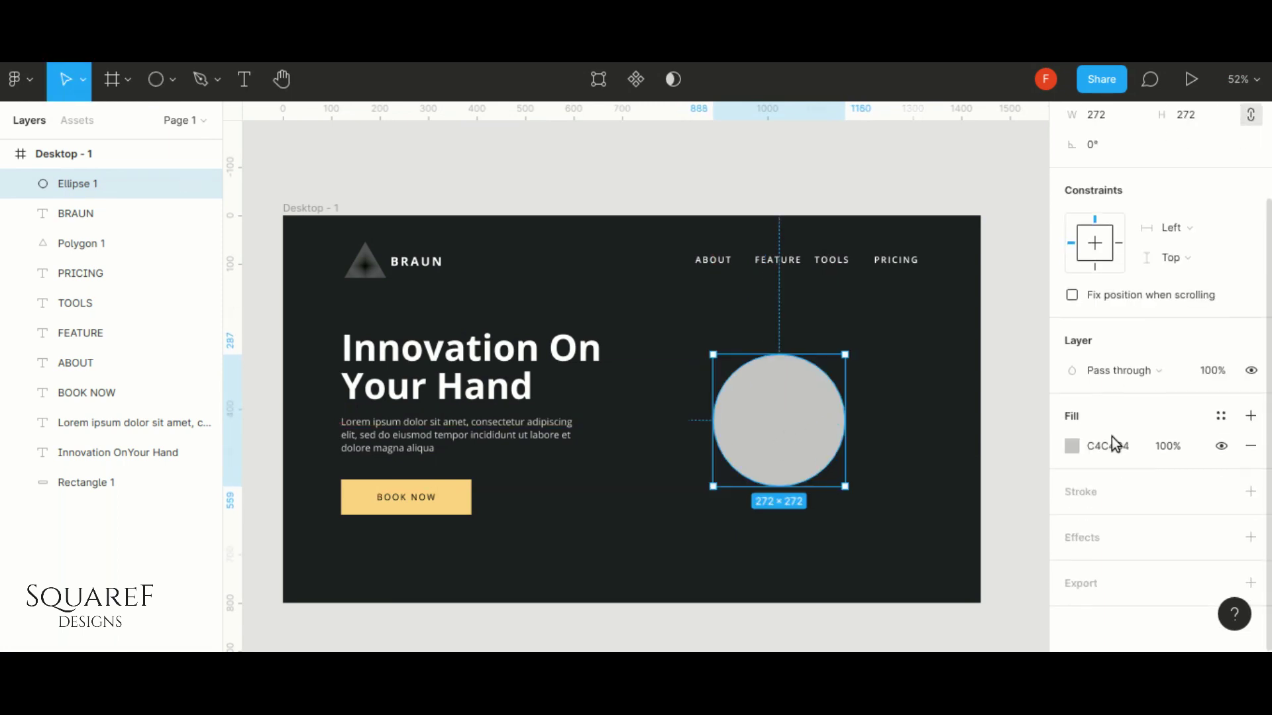
Remove the circle's fill and give it a 27 inside stroke in sampled colour 1E1F23
{"action": "left_click", "coordinate": [1250, 447]}
{"action": "left_click", "coordinate": [1252, 493]}
{"action": "left_click", "coordinate": [1102, 523]}
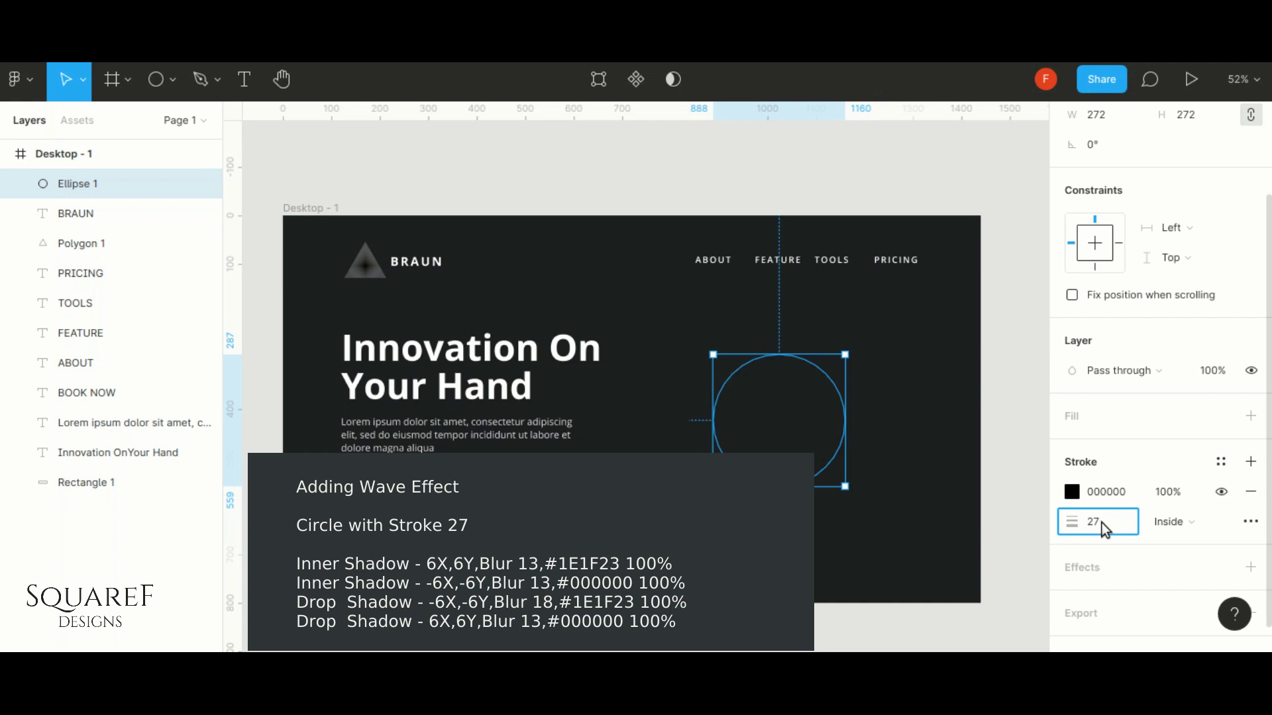
{"action": "key", "text": "Return"}
{"action": "left_click", "coordinate": [1071, 491]}
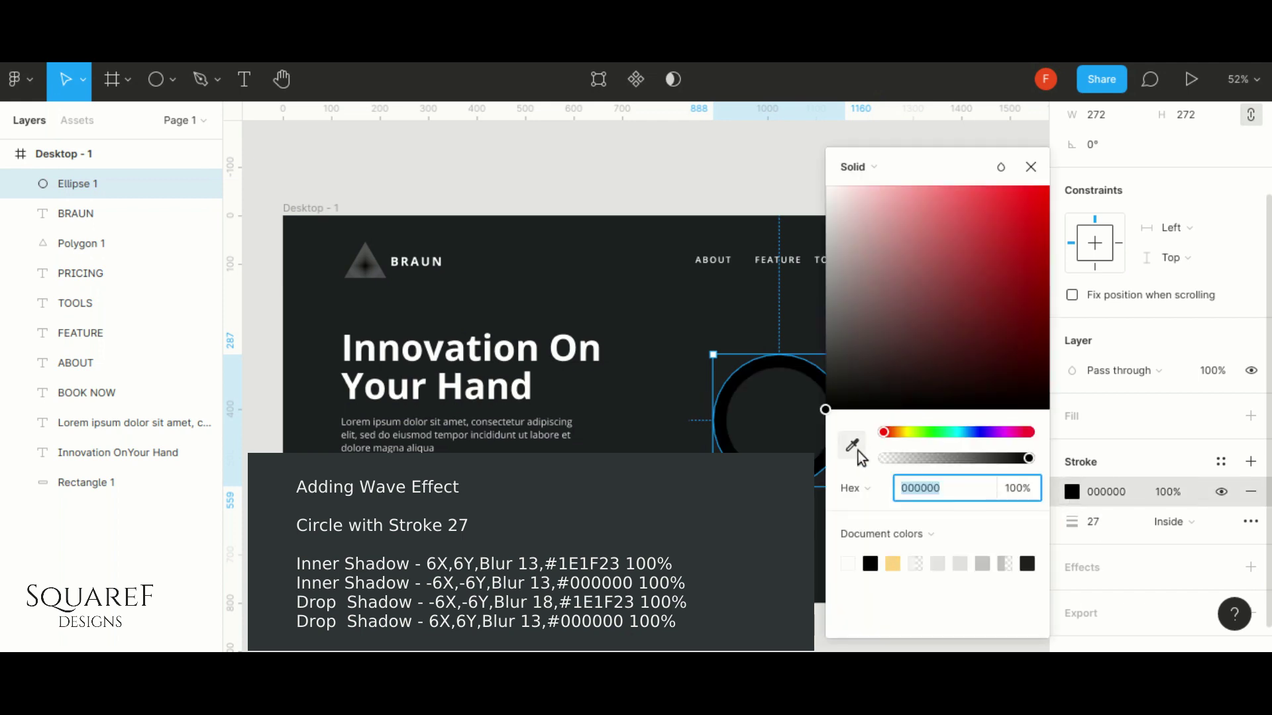
{"action": "left_click", "coordinate": [851, 445]}
{"action": "left_click", "coordinate": [954, 226]}
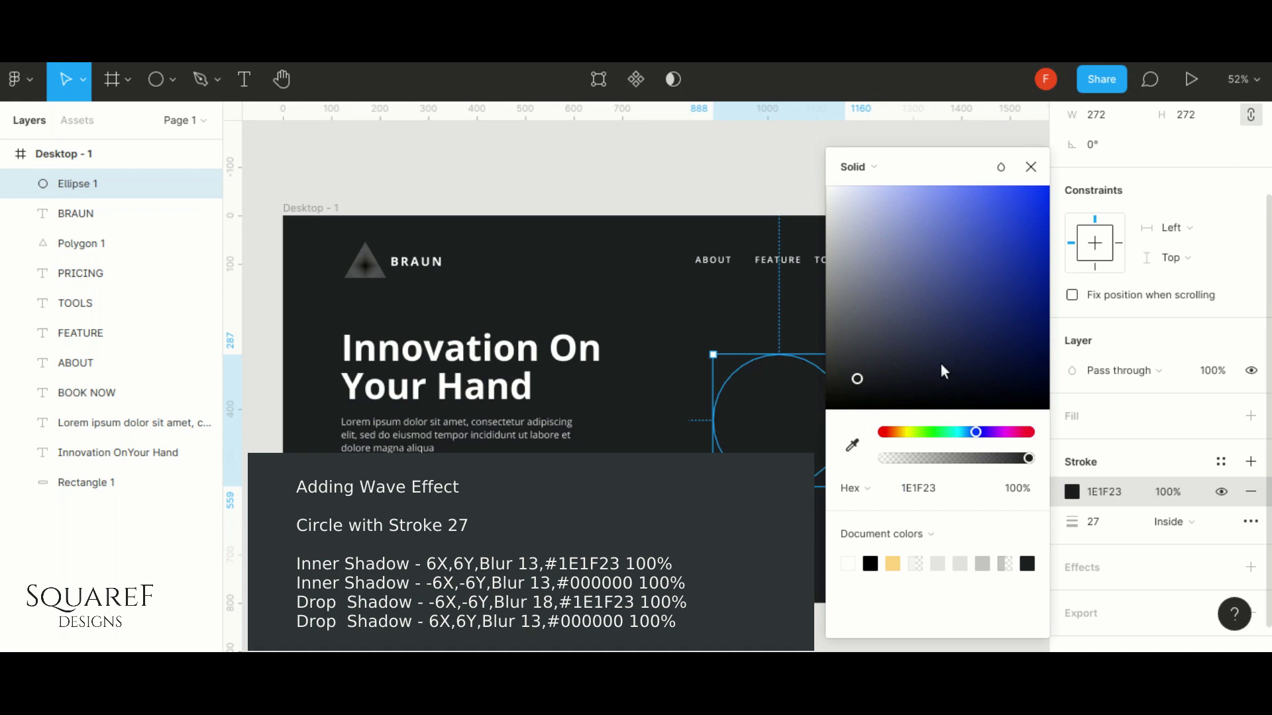
{"action": "left_click", "coordinate": [1031, 167]}
{"action": "scroll", "coordinate": [1000, 389], "scroll_direction": "down", "scroll_amount": 2}
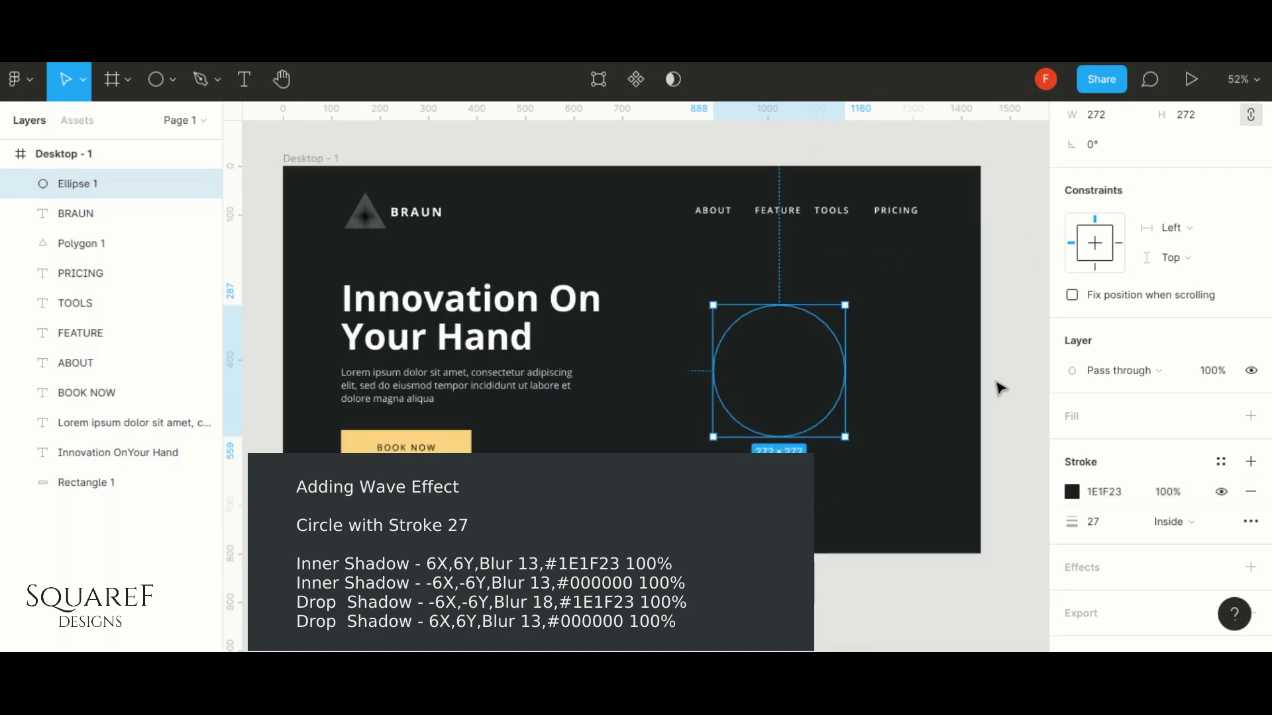
{"action": "scroll", "coordinate": [1112, 490], "scroll_direction": "down", "scroll_amount": 1}
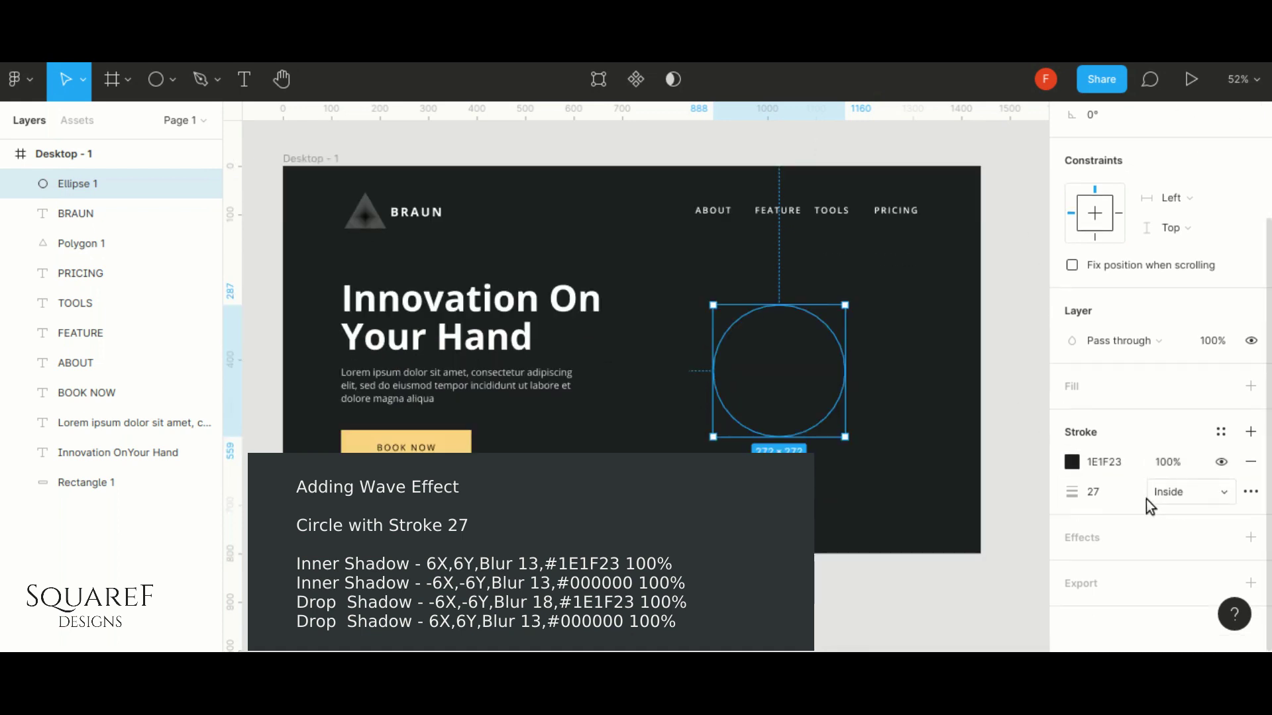
Add an inner shadow to the circle with X -6, Y -6 and blur 13
{"action": "left_click", "coordinate": [1246, 541]}
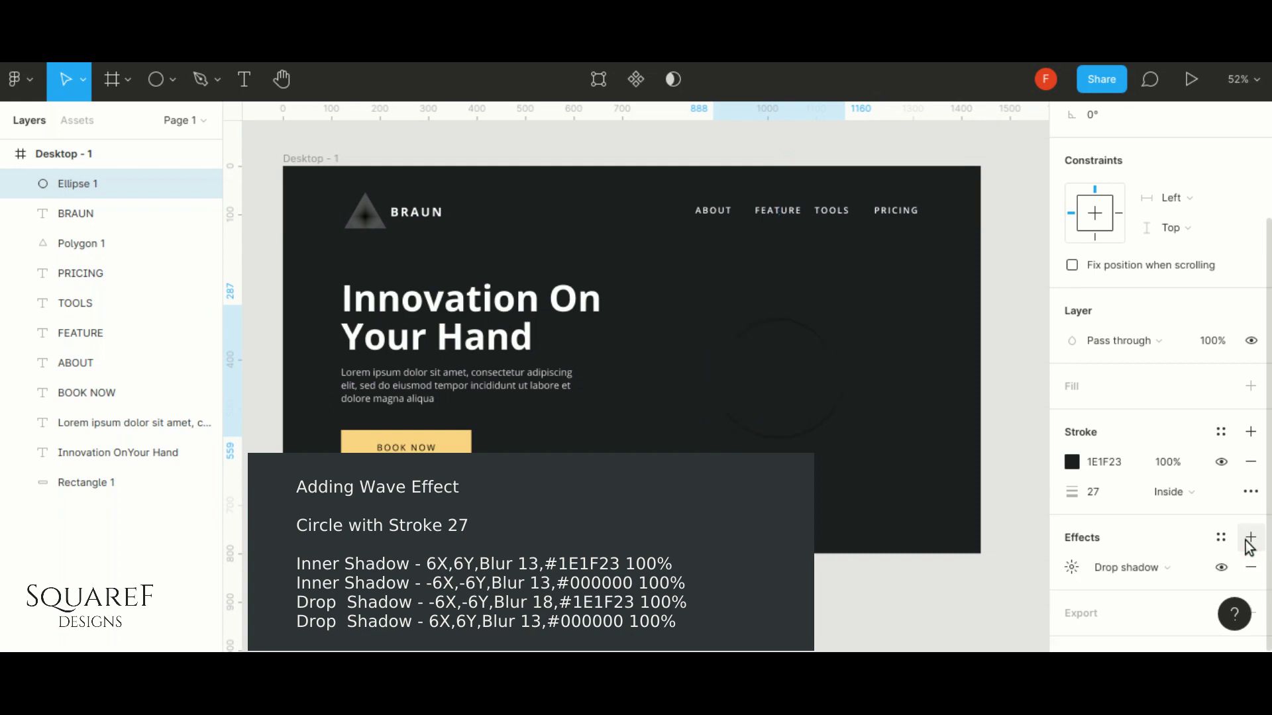
{"action": "left_click", "coordinate": [1156, 571]}
{"action": "left_click", "coordinate": [1143, 550]}
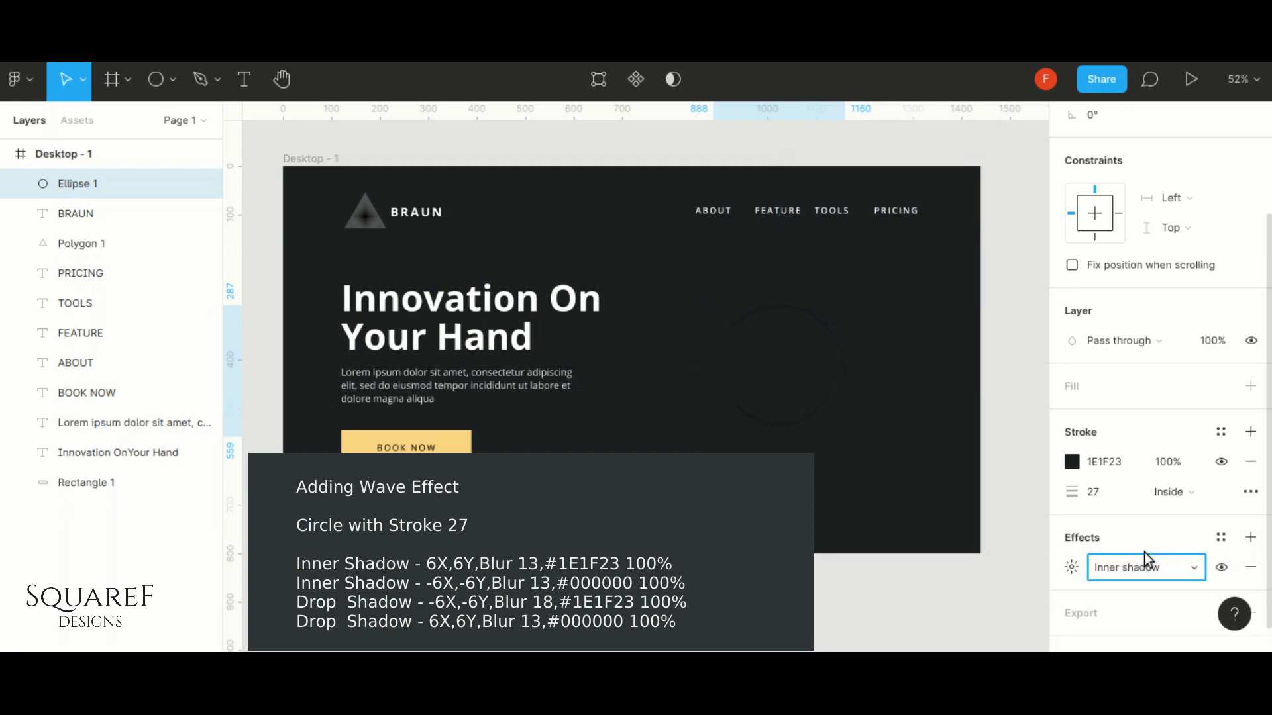
{"action": "left_click", "coordinate": [1069, 568]}
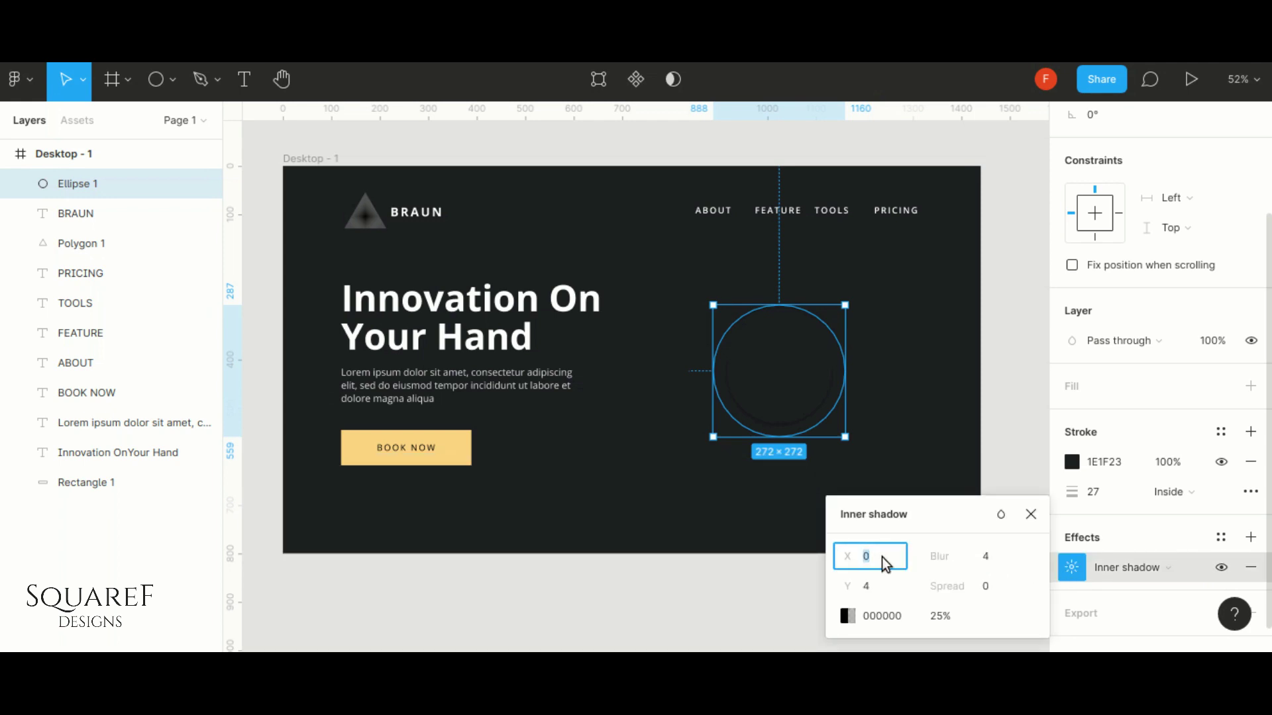
{"action": "left_click", "coordinate": [879, 576]}
{"action": "type", "text": "-6"}
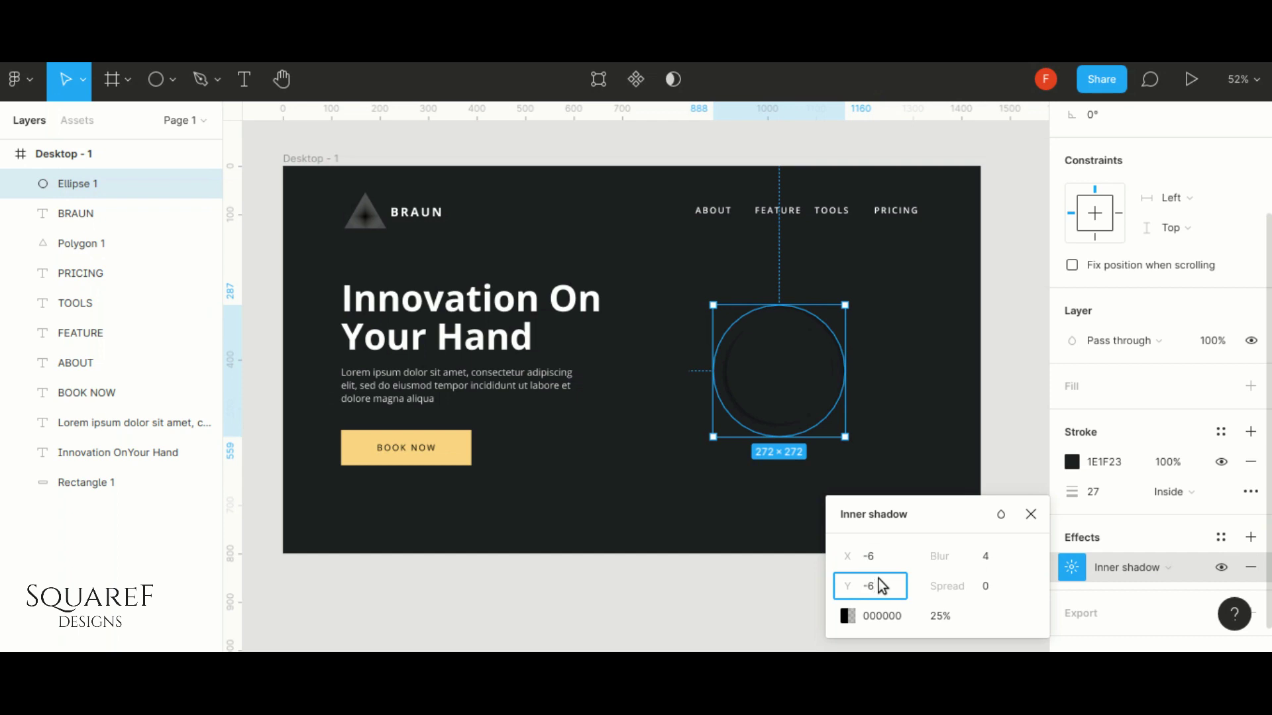
{"action": "key", "text": "Return"}
{"action": "left_click", "coordinate": [991, 562]}
{"action": "type", "text": "13"}
{"action": "key", "text": "Return"}
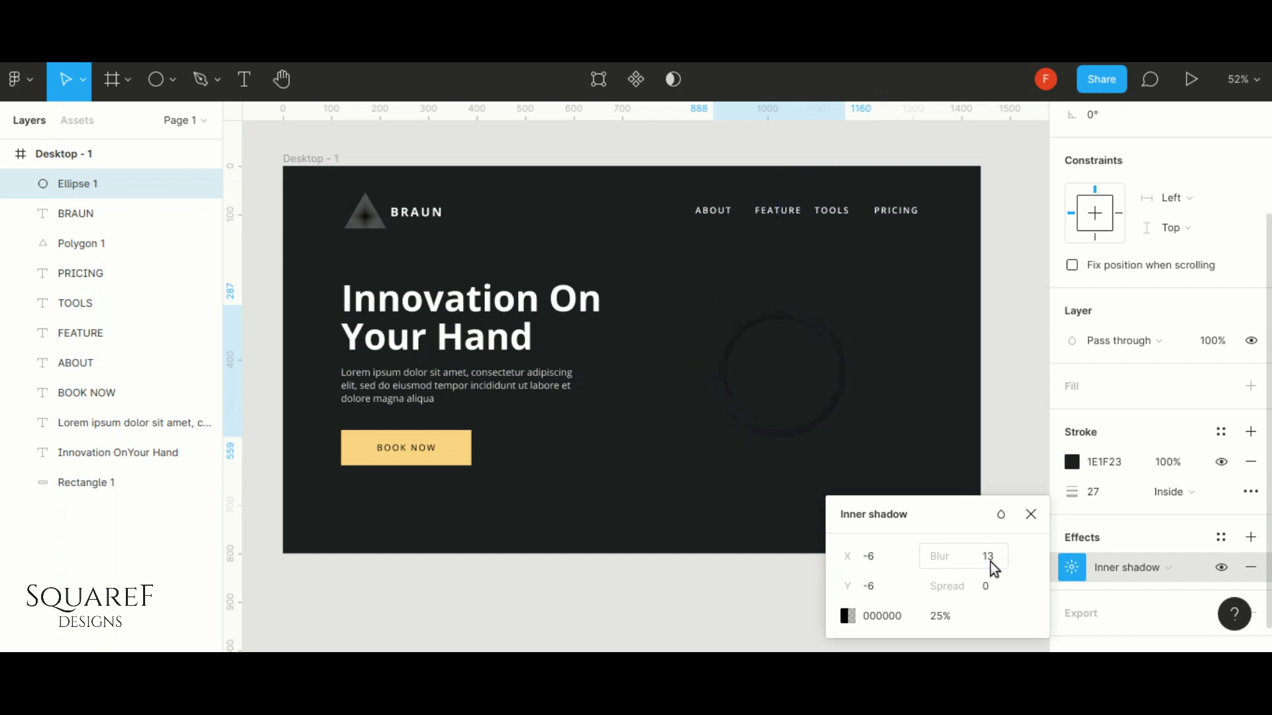
{"action": "left_click", "coordinate": [1031, 518]}
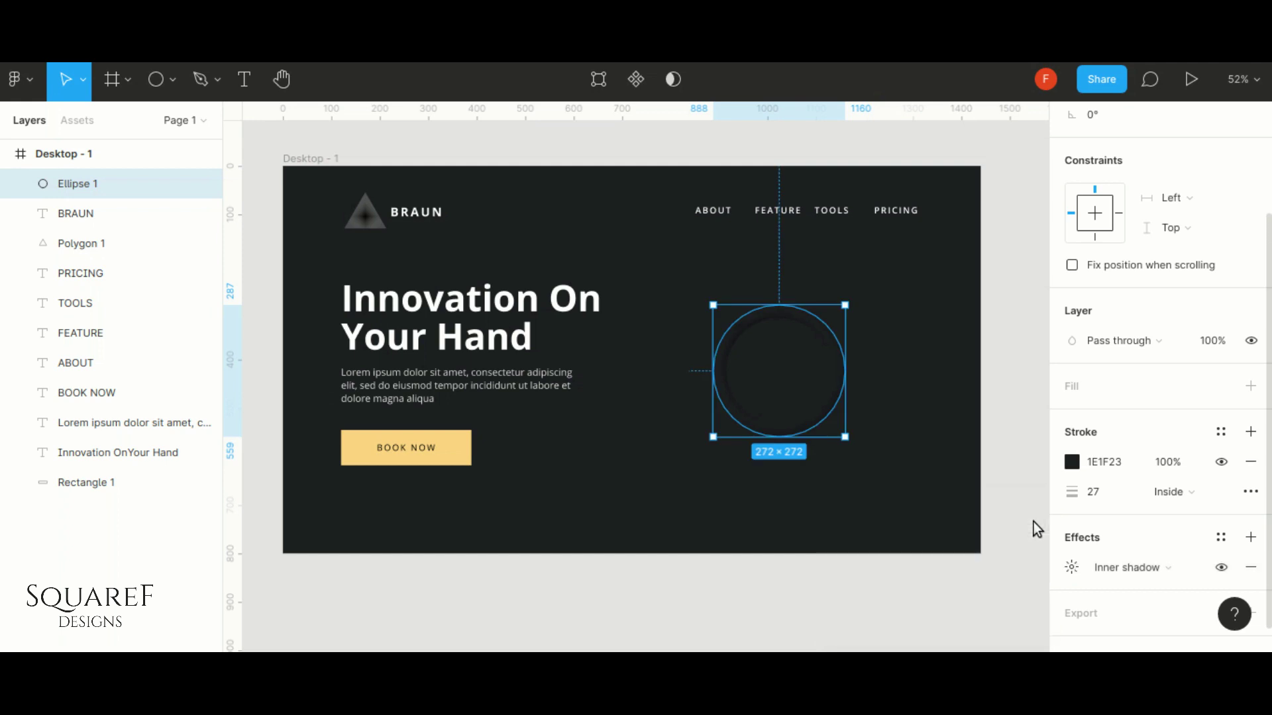
{"action": "left_click", "coordinate": [1247, 544]}
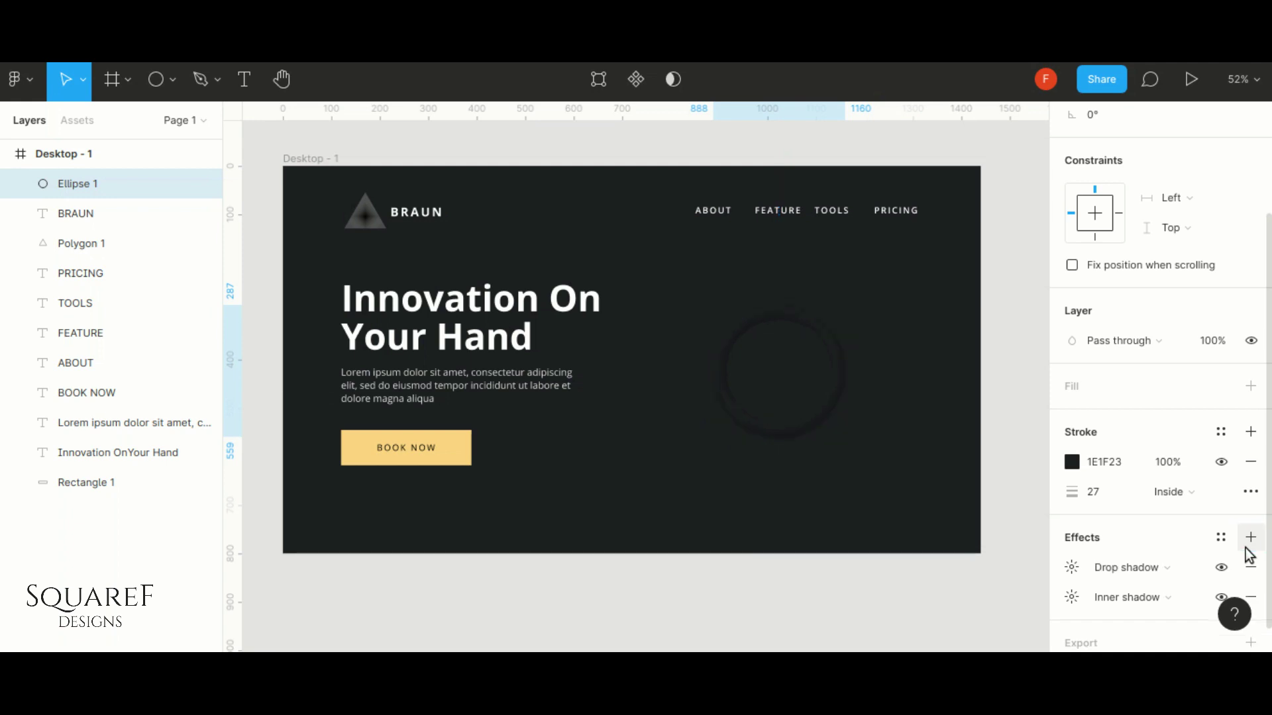
Set the first drop shadow to X 6, Y 6, blur 18
{"action": "left_click", "coordinate": [1072, 570]}
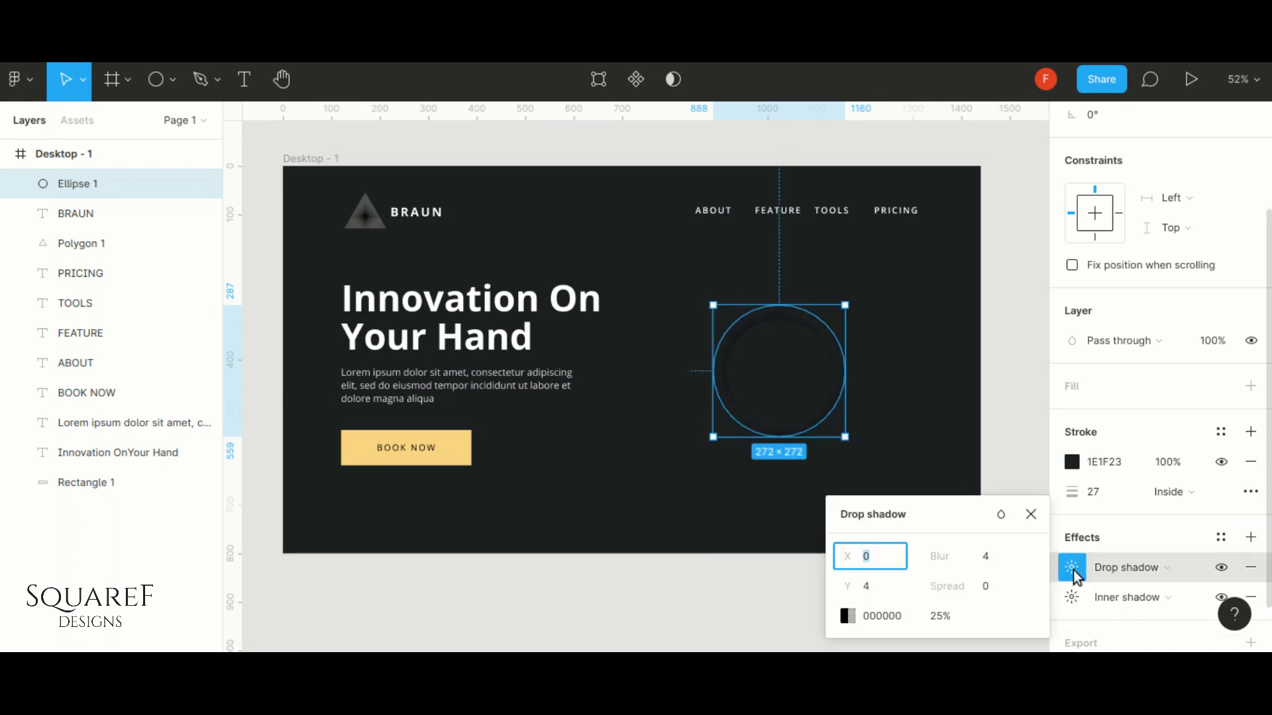
{"action": "type", "text": "6"}
{"action": "left_click", "coordinate": [888, 586]}
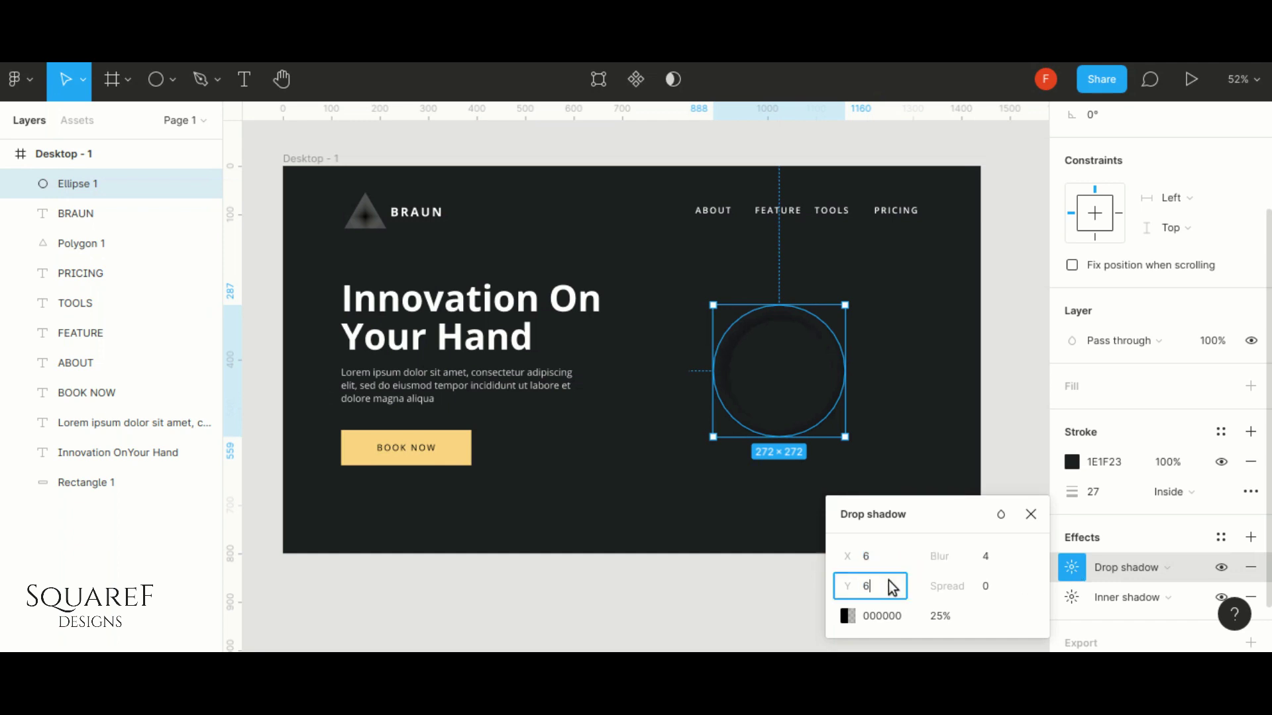
{"action": "key", "text": "Return"}
{"action": "left_click", "coordinate": [992, 562]}
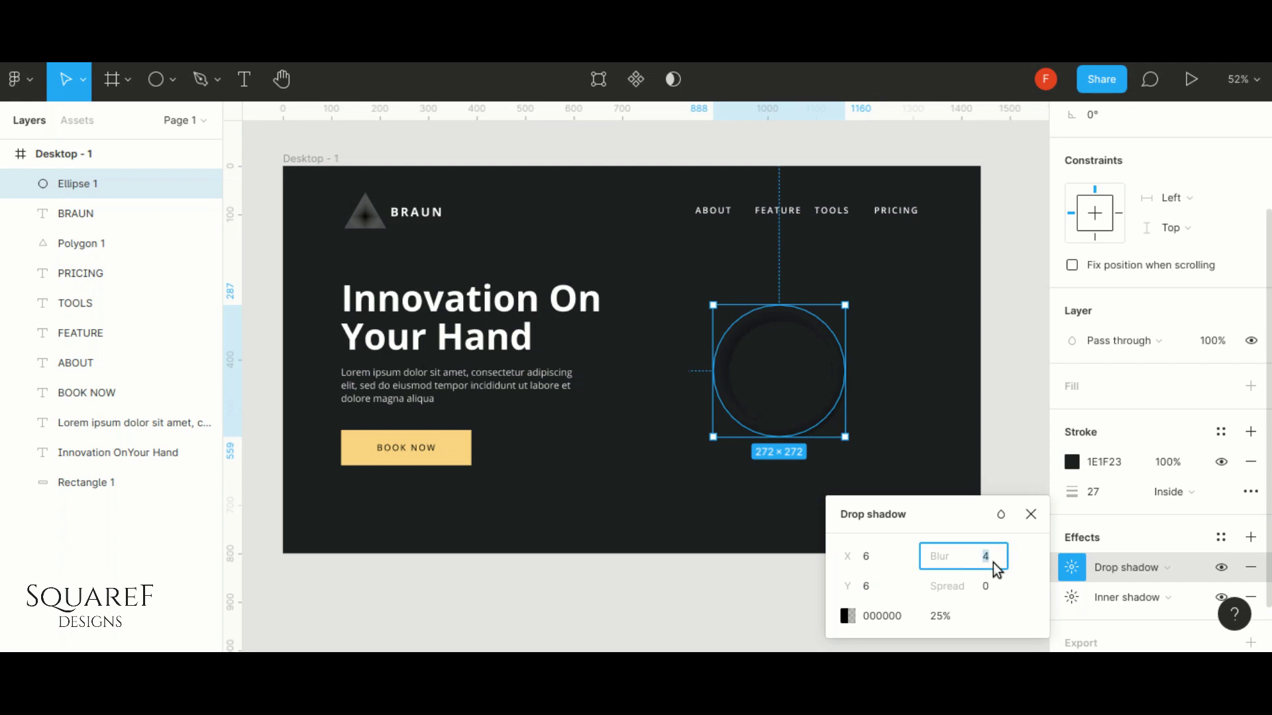
{"action": "type", "text": "18"}
{"action": "key", "text": "Return"}
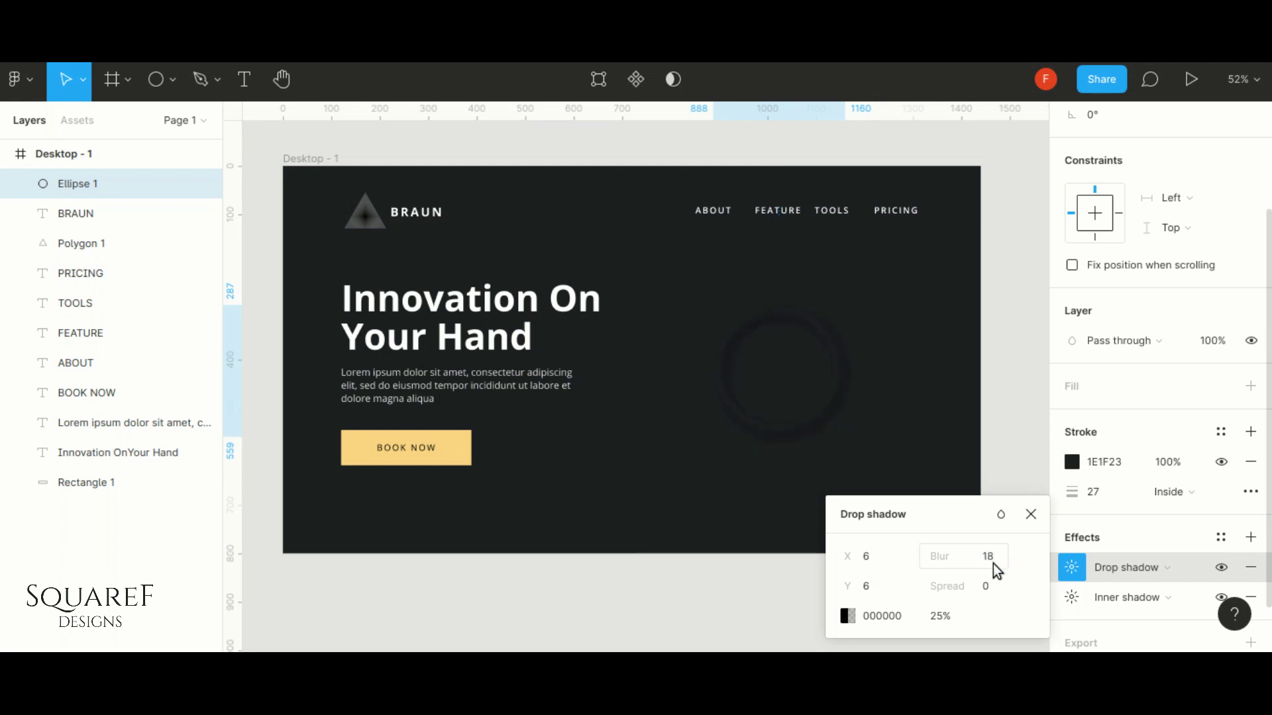
Add a second drop shadow with X -6, Y -6 and blur 18
{"action": "left_click", "coordinate": [1251, 540]}
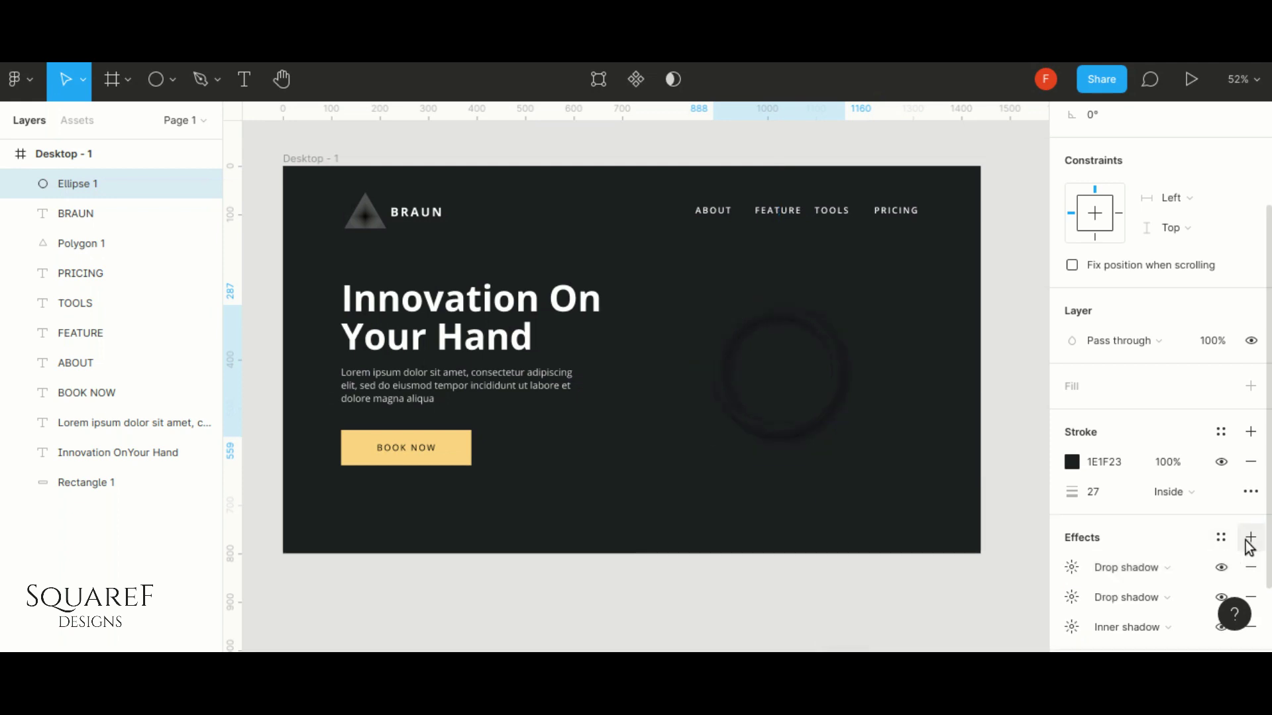
{"action": "left_click", "coordinate": [1072, 571]}
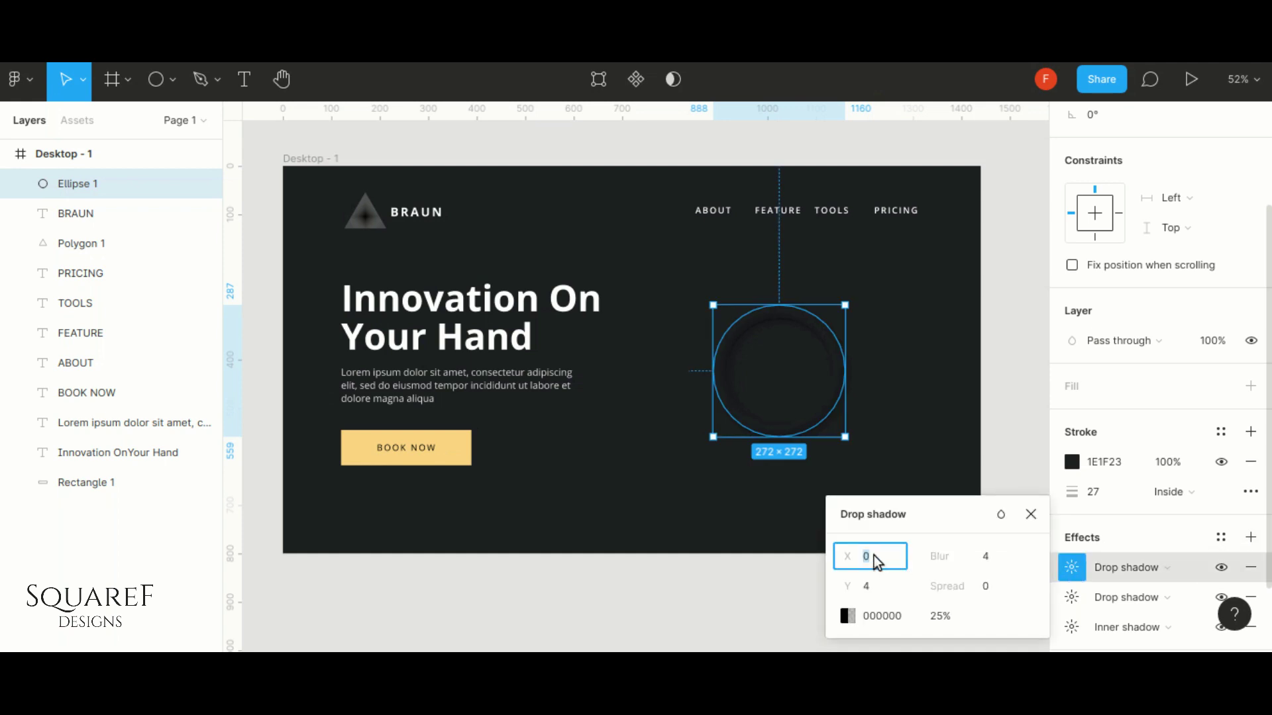
{"action": "type", "text": "-6"}
{"action": "key", "text": "Return"}
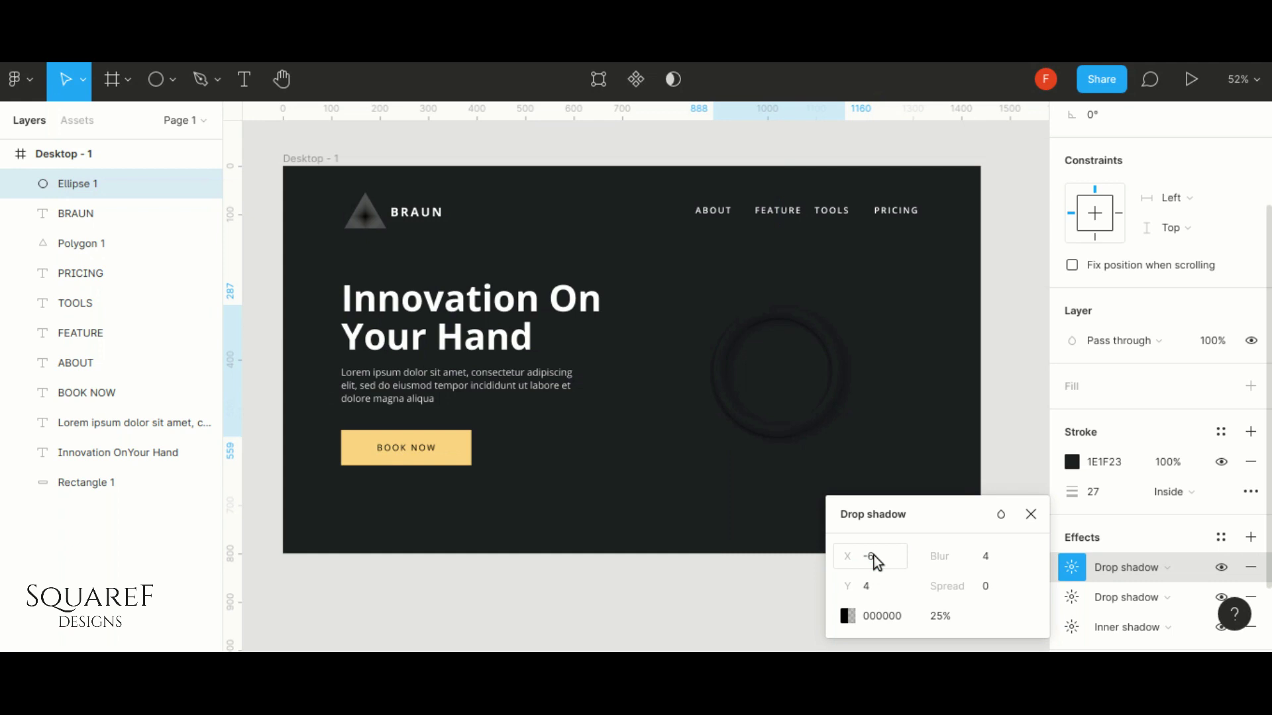
{"action": "left_click", "coordinate": [881, 587]}
{"action": "type", "text": "6"}
{"action": "key", "text": "Return"}
{"action": "left_click", "coordinate": [993, 562]}
{"action": "type", "text": "8"}
{"action": "key", "text": "Return"}
Colour the second drop shadow 1E1F23 at 100% opacity
{"action": "left_click", "coordinate": [847, 616]}
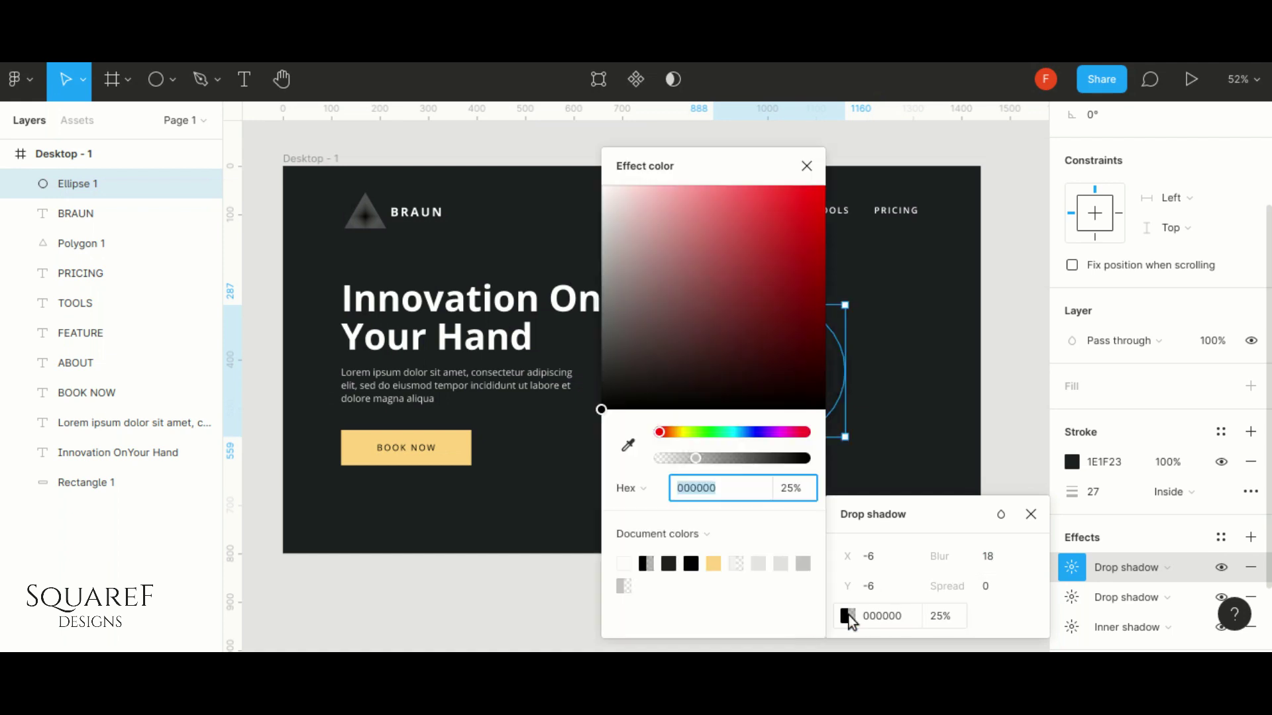
{"action": "left_click", "coordinate": [788, 490]}
{"action": "type", "text": "100"}
{"action": "key", "text": "Return"}
{"action": "left_click", "coordinate": [628, 445]}
{"action": "left_click", "coordinate": [568, 475]}
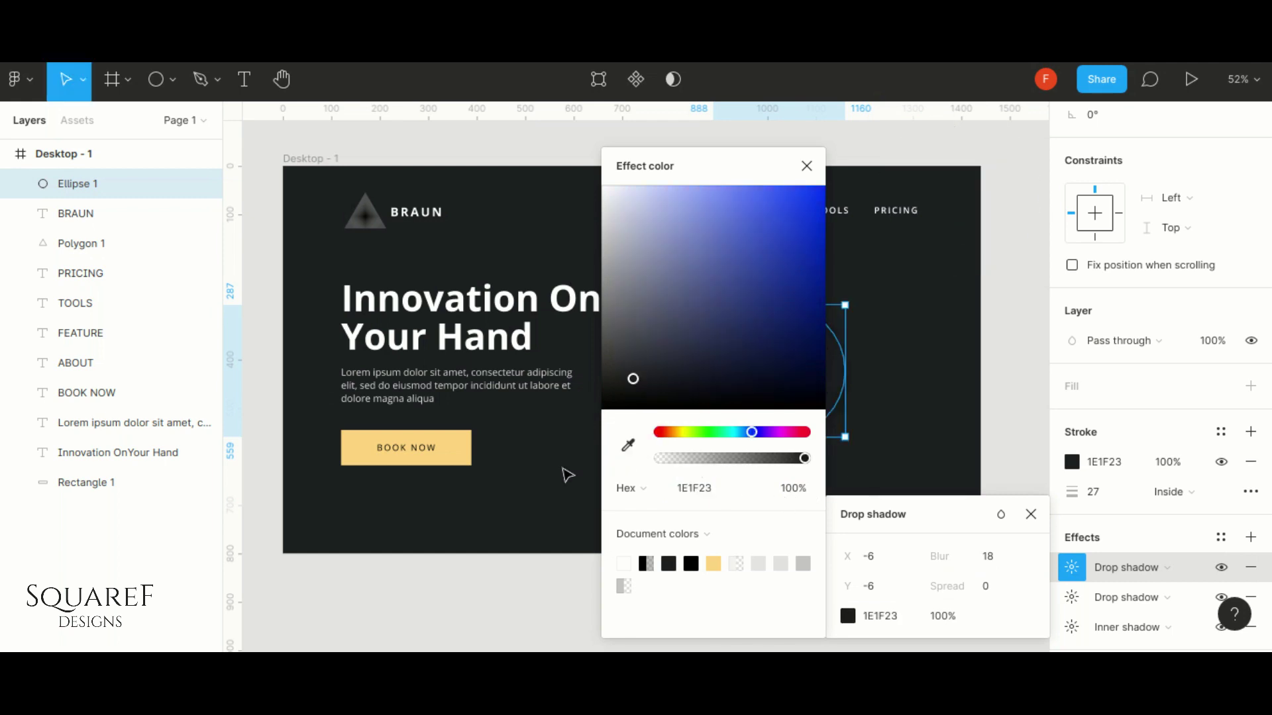
{"action": "left_click", "coordinate": [807, 166]}
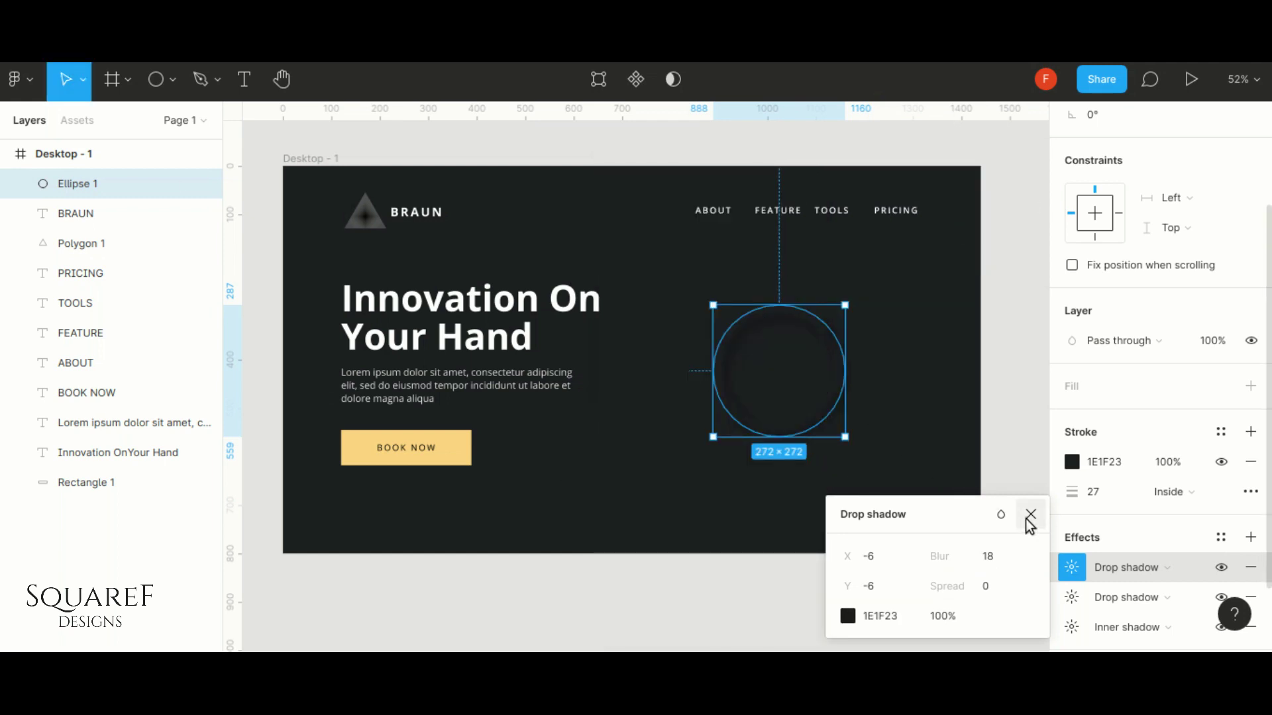
{"action": "left_click", "coordinate": [894, 615]}
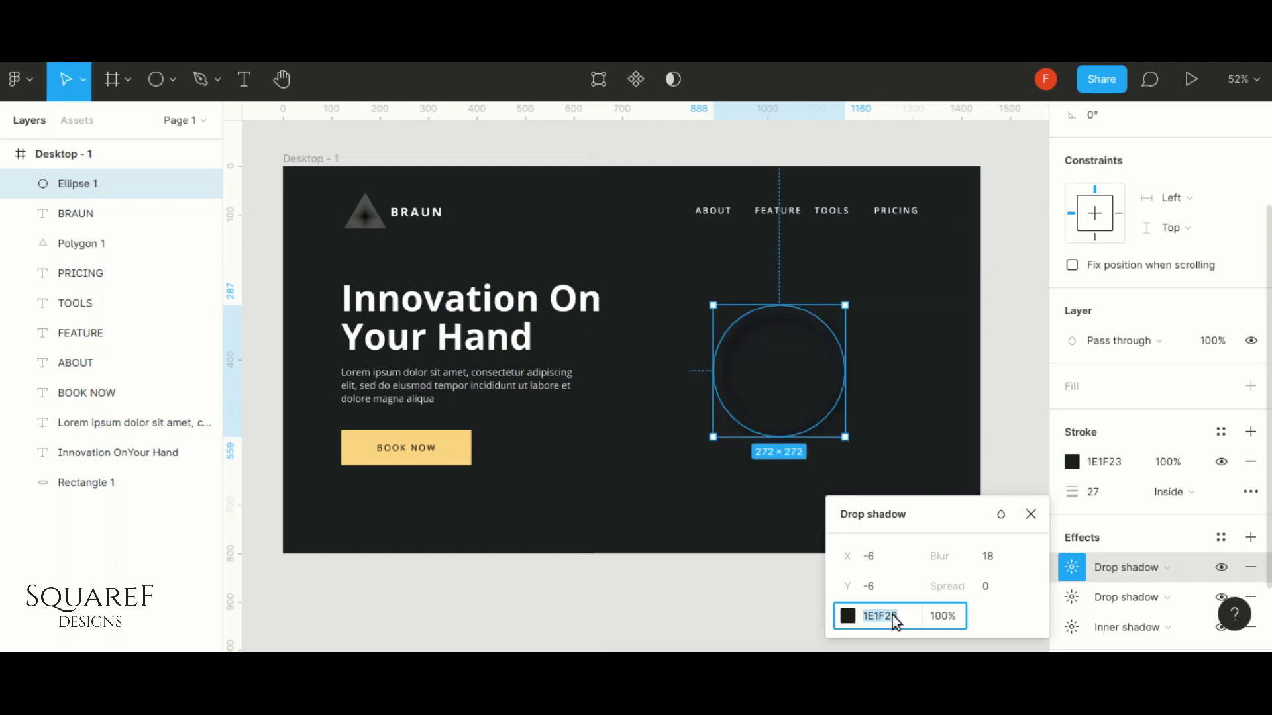
{"action": "left_click", "coordinate": [1031, 516]}
{"action": "left_click", "coordinate": [1250, 538]}
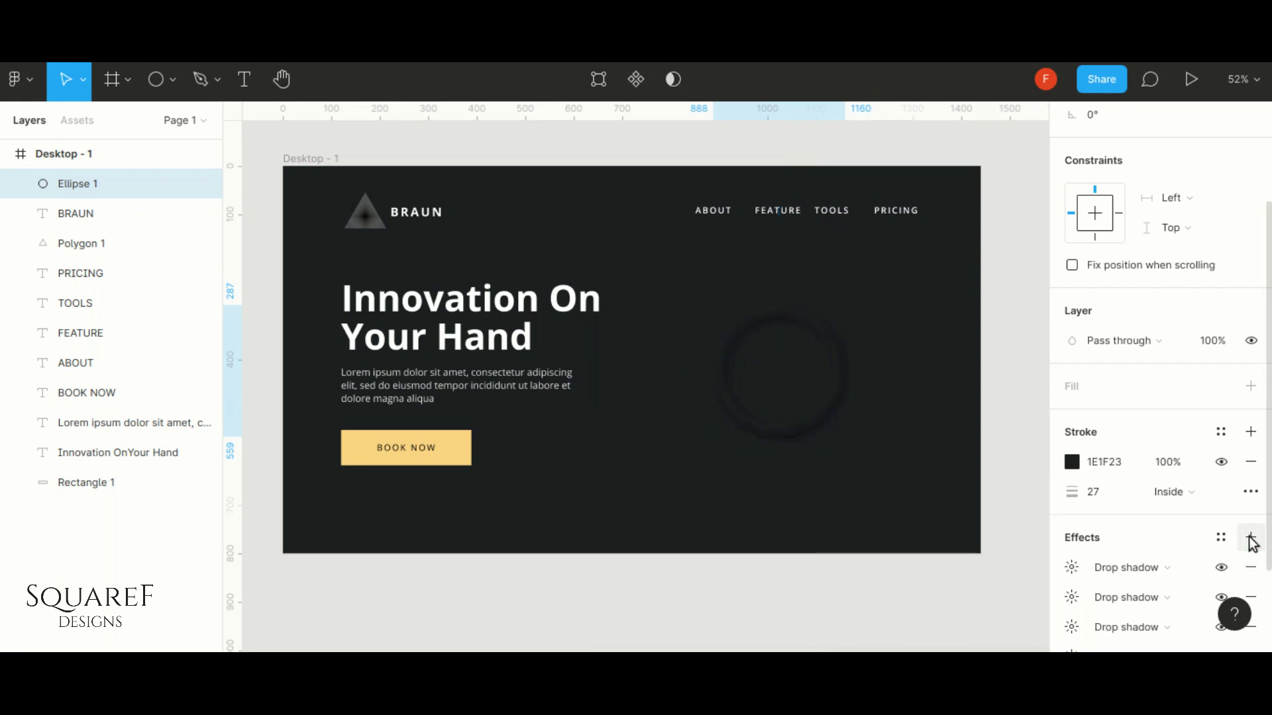
Turn the first effect into an inner shadow with offset 6, 6 and blur 13
{"action": "scroll", "coordinate": [1178, 543], "scroll_direction": "down", "scroll_amount": 2}
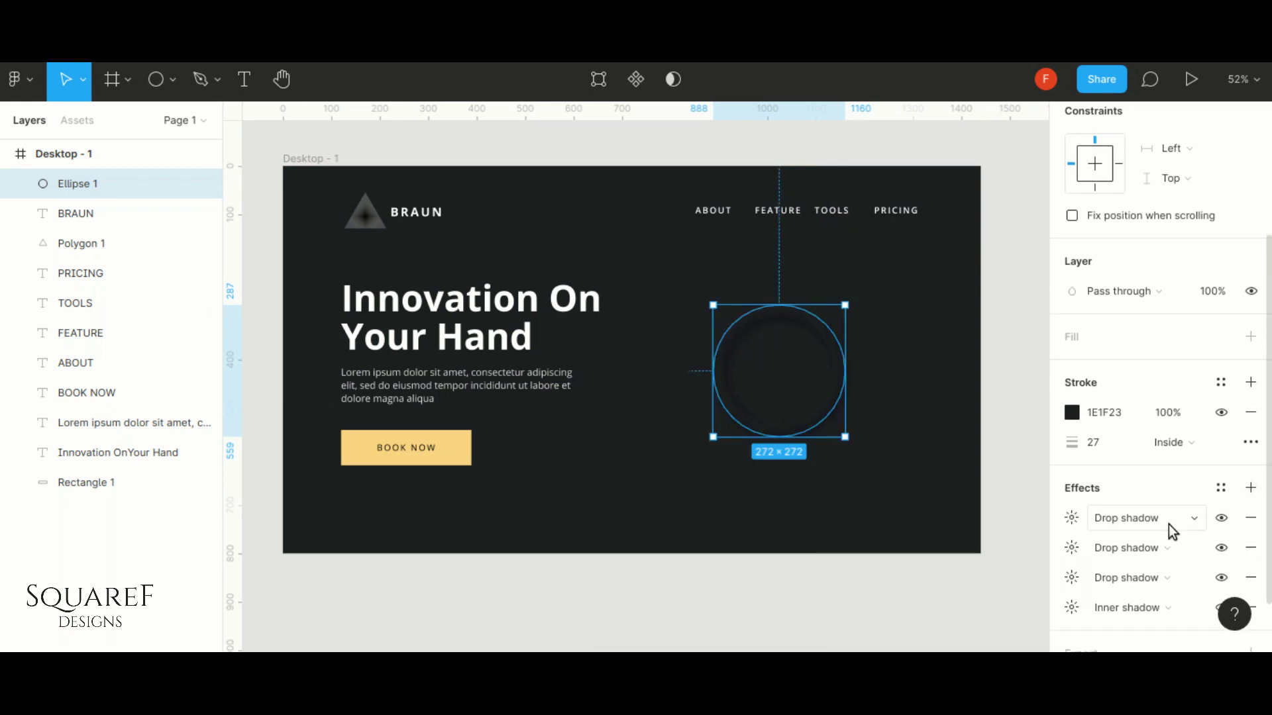
{"action": "left_click", "coordinate": [1166, 524]}
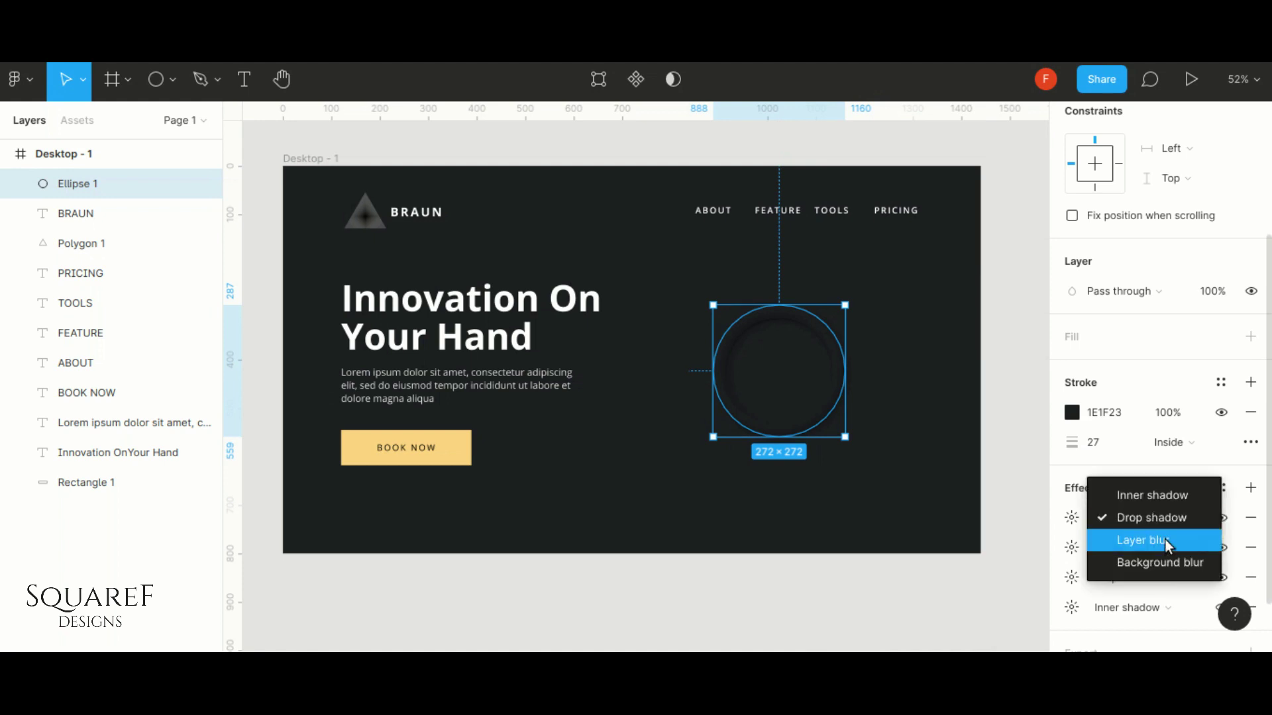
{"action": "left_click", "coordinate": [1138, 498]}
{"action": "left_click", "coordinate": [1072, 519]}
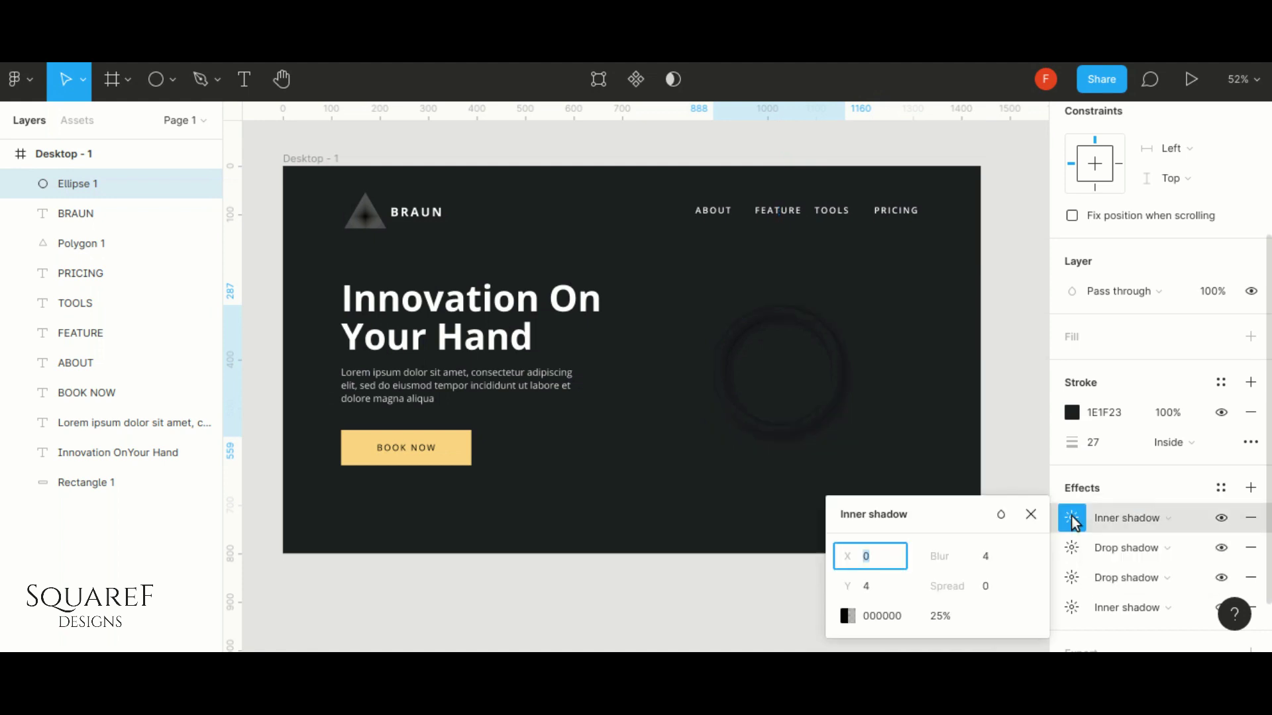
{"action": "type", "text": "6"}
{"action": "key", "text": "Return"}
{"action": "left_click", "coordinate": [885, 587]}
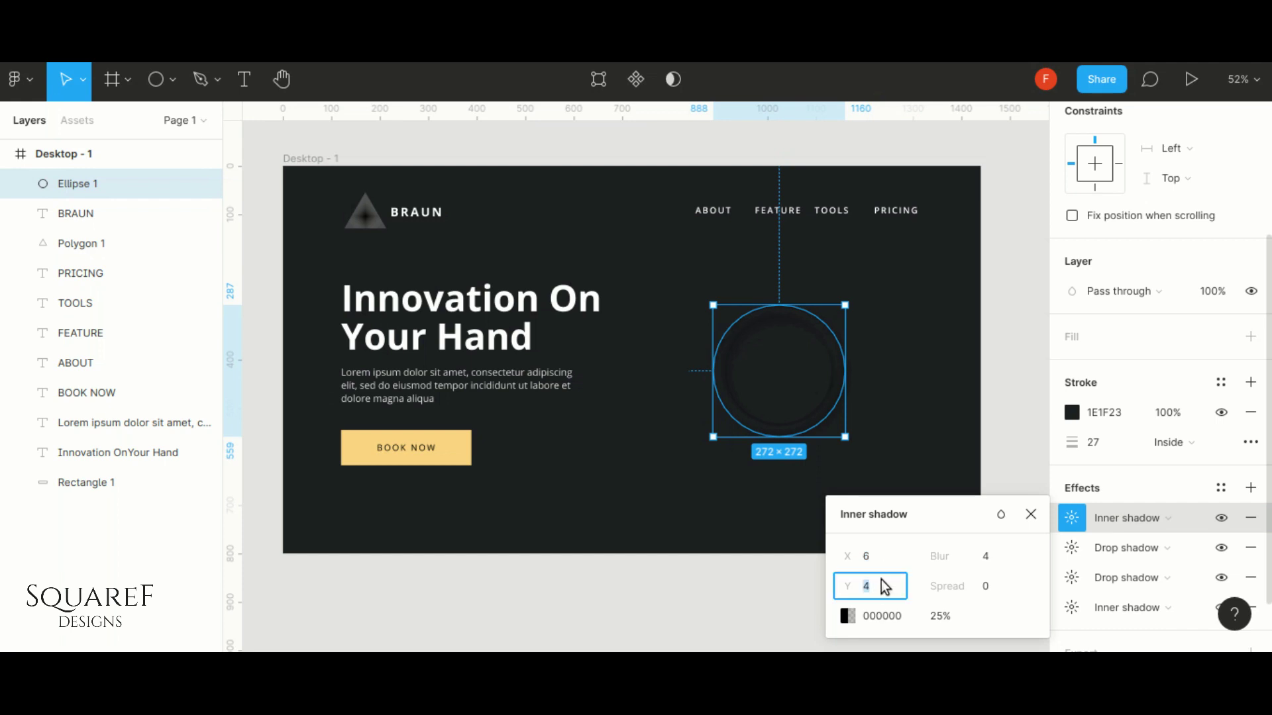
{"action": "left_click", "coordinate": [993, 559]}
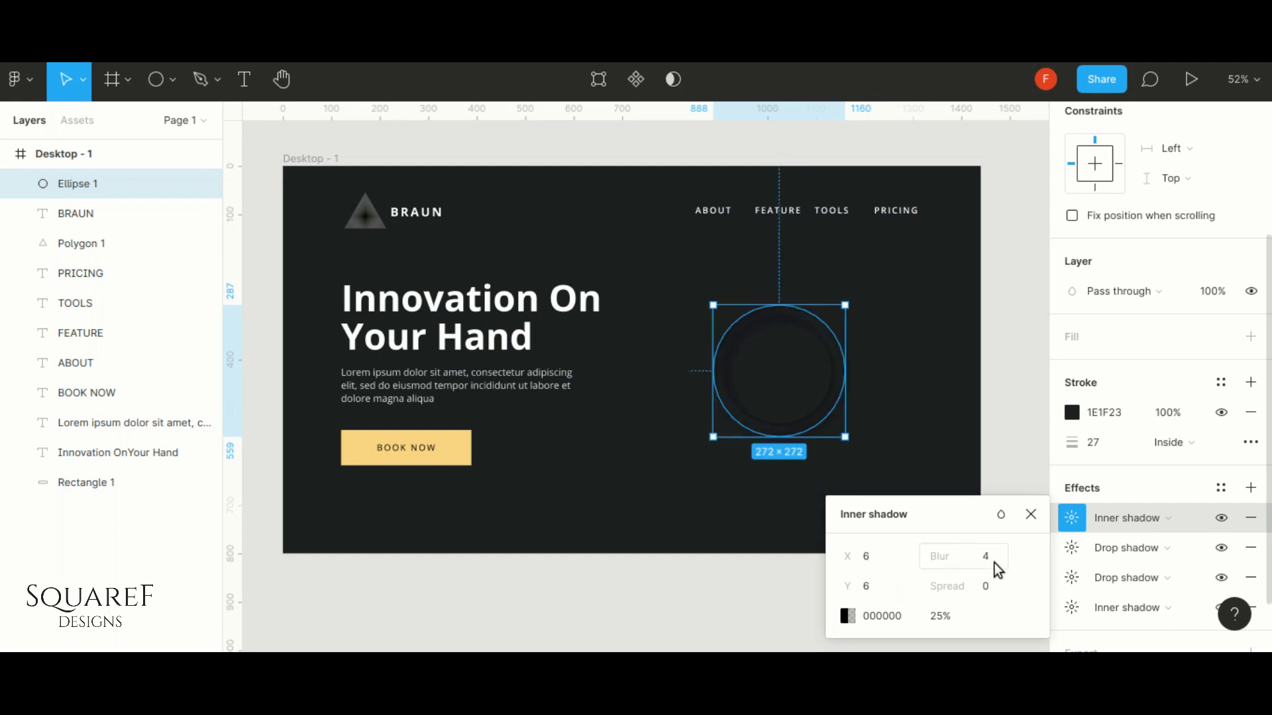
{"action": "type", "text": "13"}
{"action": "key", "text": "Return"}
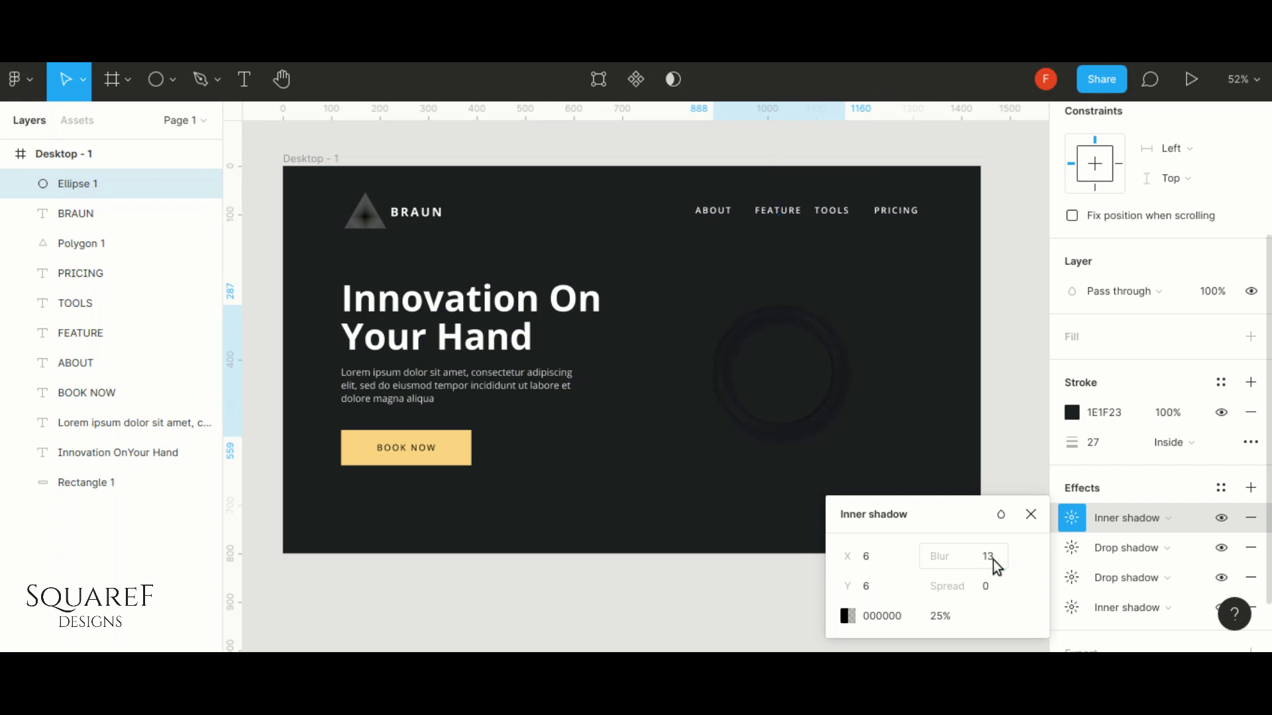
Colour that inner shadow 1E1F23 at 100% opacity
{"action": "left_click", "coordinate": [848, 615]}
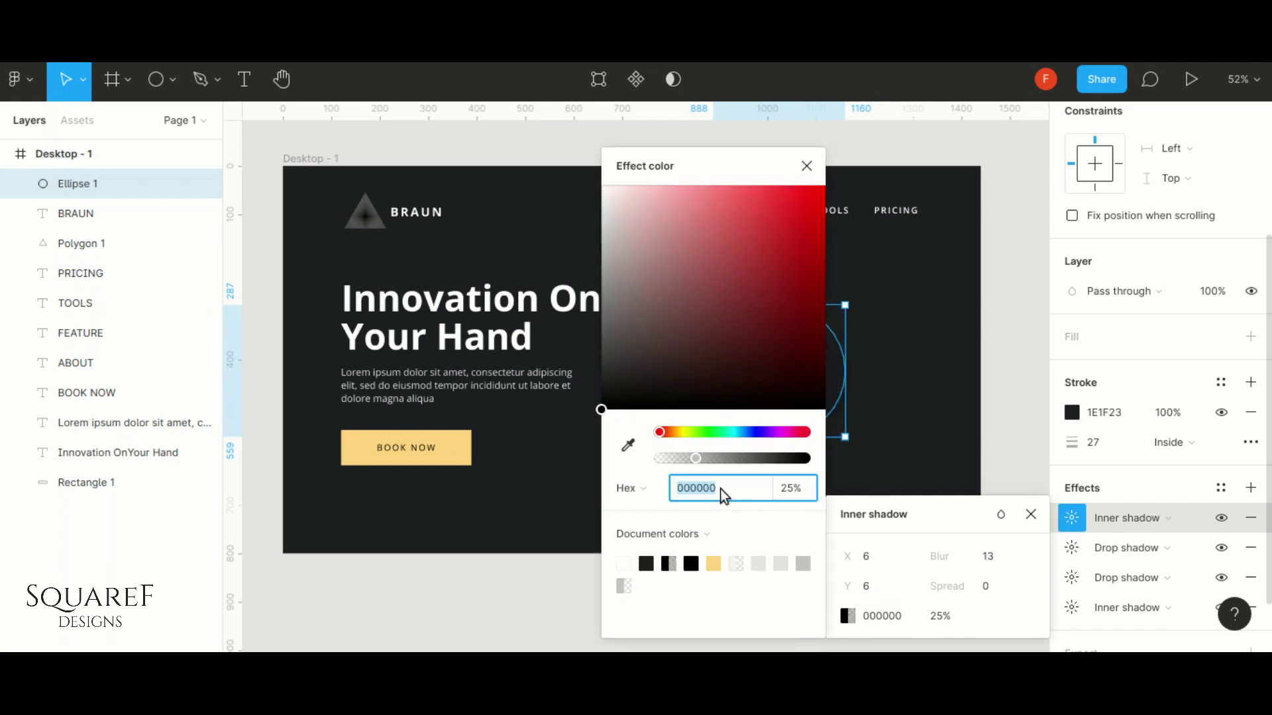
{"action": "type", "text": "1E1F23"}
{"action": "key", "text": "Return"}
{"action": "left_click", "coordinate": [950, 616]}
{"action": "type", "text": "00"}
{"action": "key", "text": "Return"}
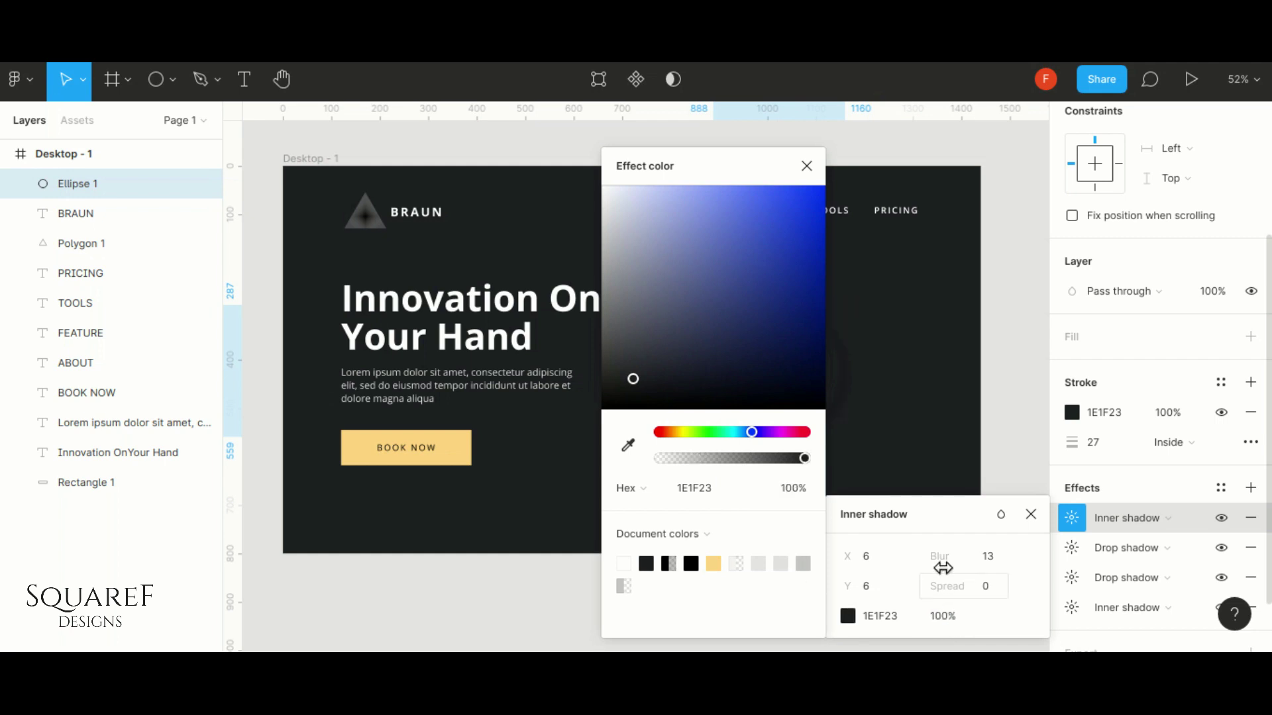
{"action": "left_click", "coordinate": [1030, 514]}
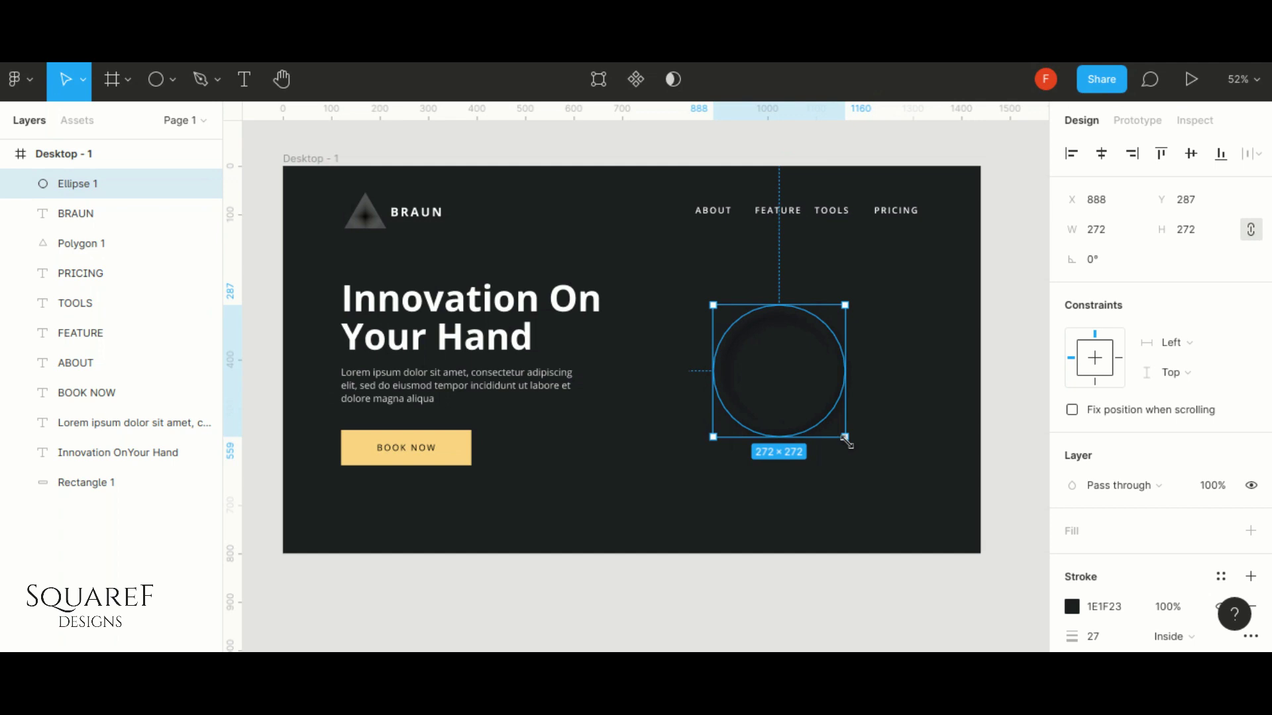
Scale the ring around its centre to 529×529 and paste the watch image onto the canvas
{"action": "left_click_drag", "start_coordinate": [846, 439], "coordinate": [926, 511]}
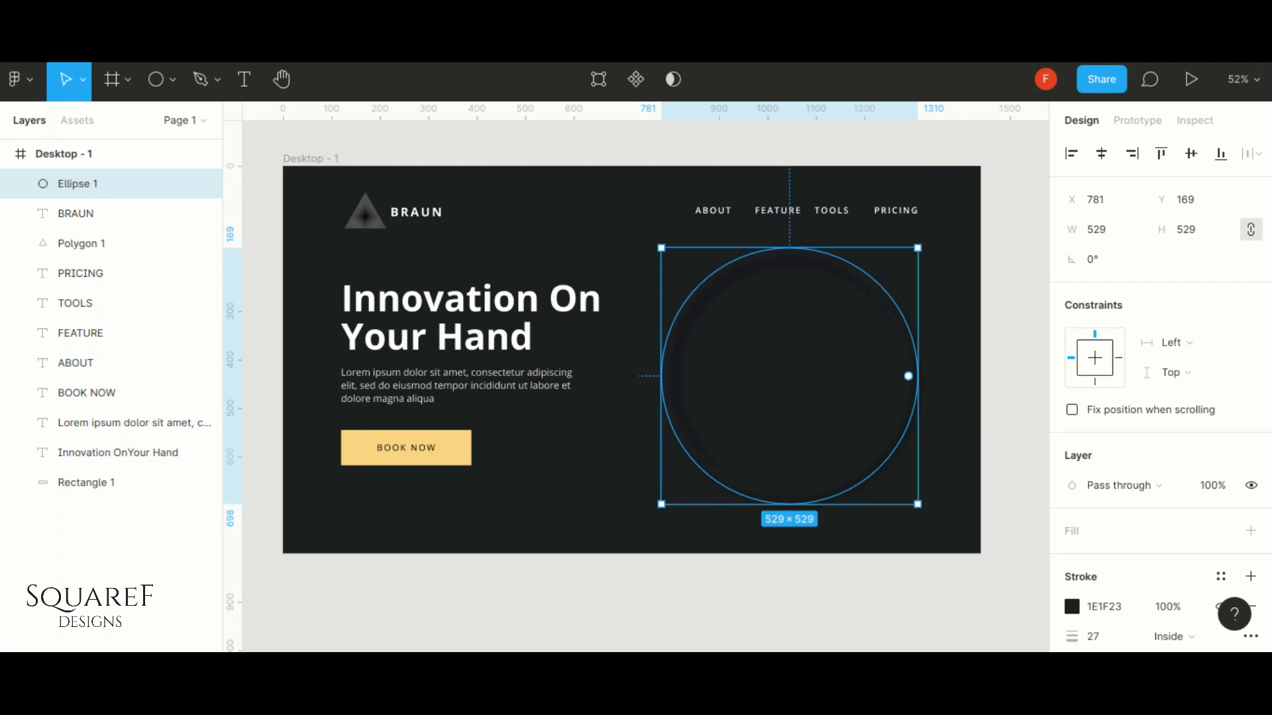
{"action": "left_click", "coordinate": [841, 394]}
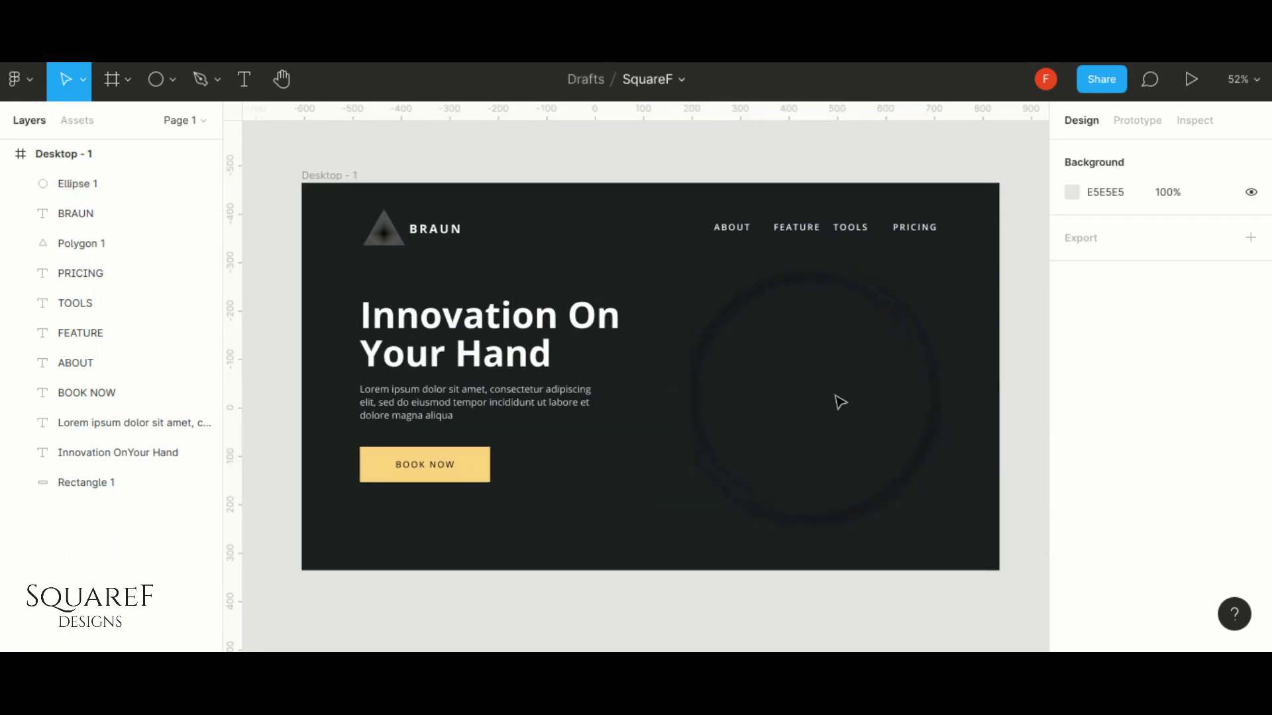
{"action": "scroll", "coordinate": [838, 412], "scroll_direction": "down", "scroll_amount": 5}
{"action": "scroll", "coordinate": [974, 474], "scroll_direction": "up", "scroll_amount": 2}
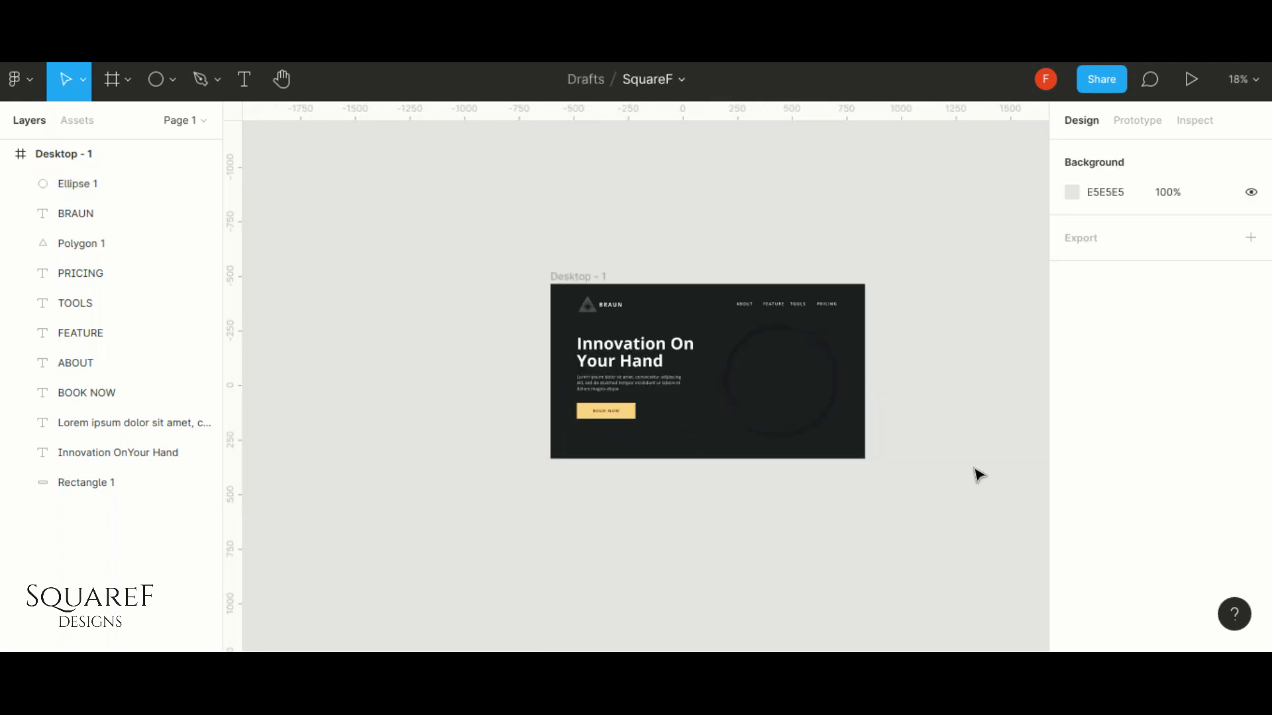
{"action": "scroll", "coordinate": [961, 480], "scroll_direction": "up", "scroll_amount": 2}
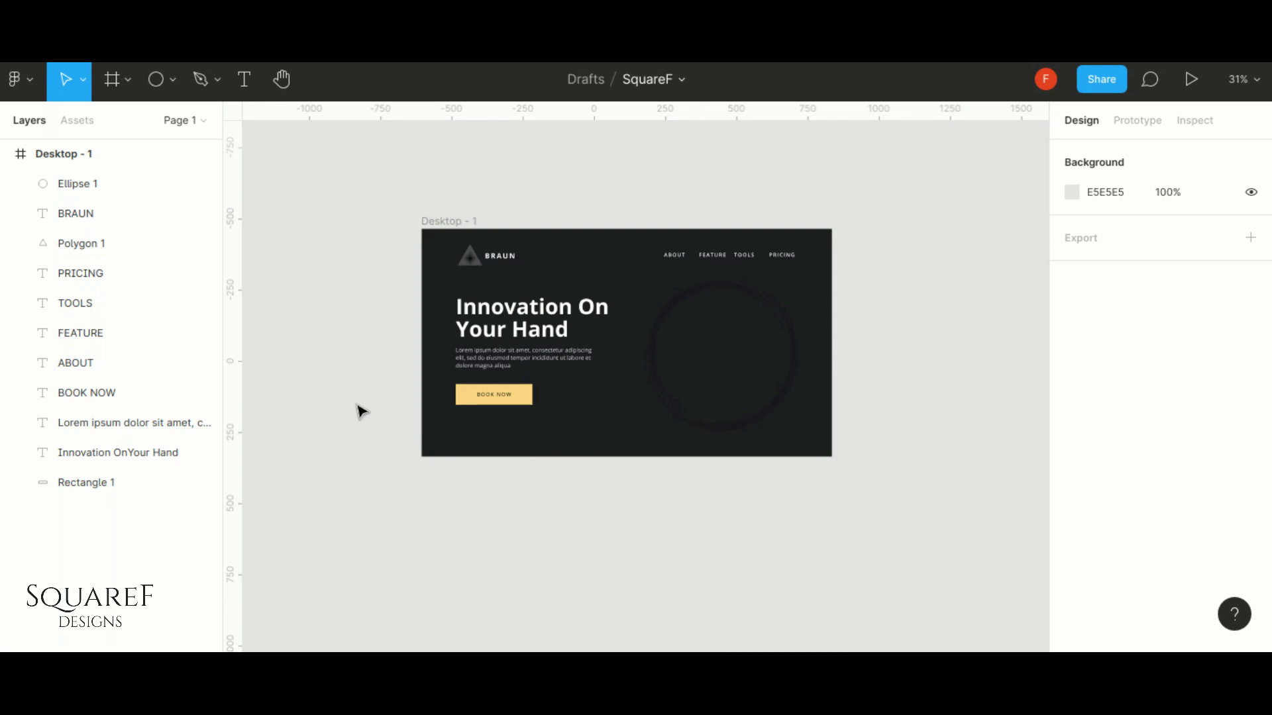
{"action": "key", "text": "ctrl+v"}
Move the watch onto the hero frame and scale it down proportionally
{"action": "left_click_drag", "start_coordinate": [649, 394], "coordinate": [749, 446]}
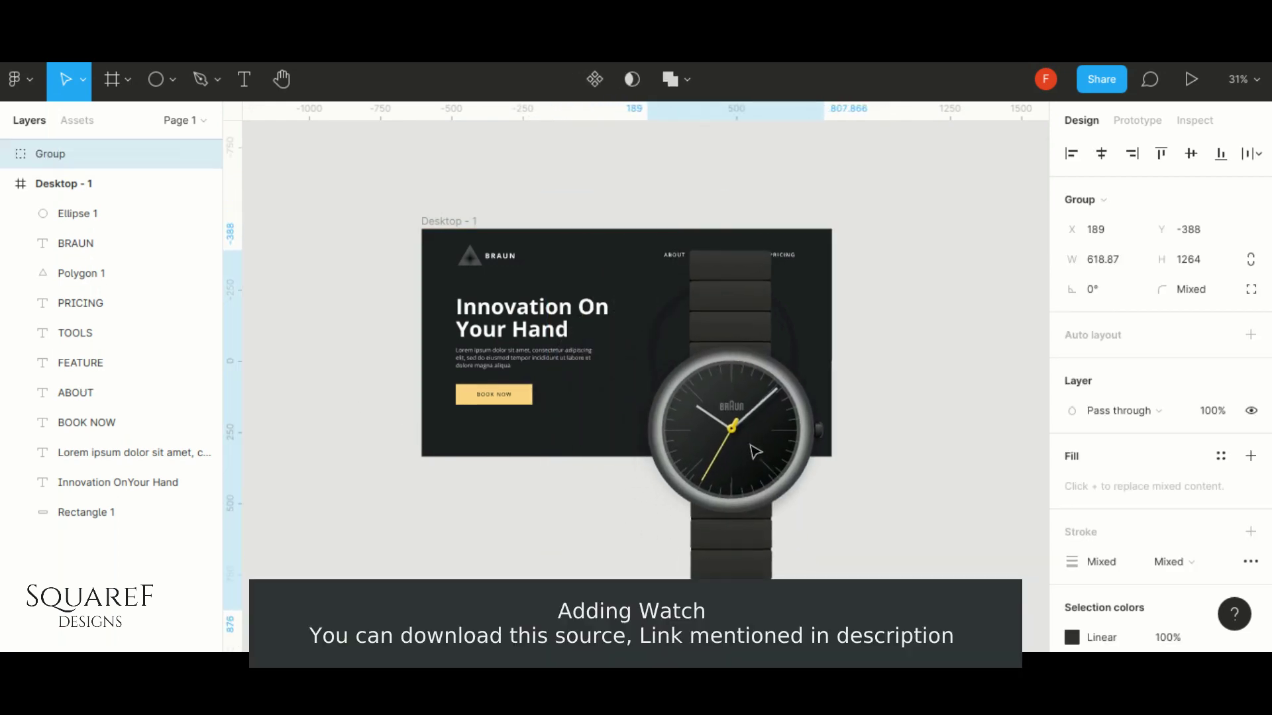
{"action": "left_click_drag", "start_coordinate": [824, 610], "coordinate": [783, 534]}
{"action": "scroll", "coordinate": [738, 431], "scroll_direction": "up", "scroll_amount": 2}
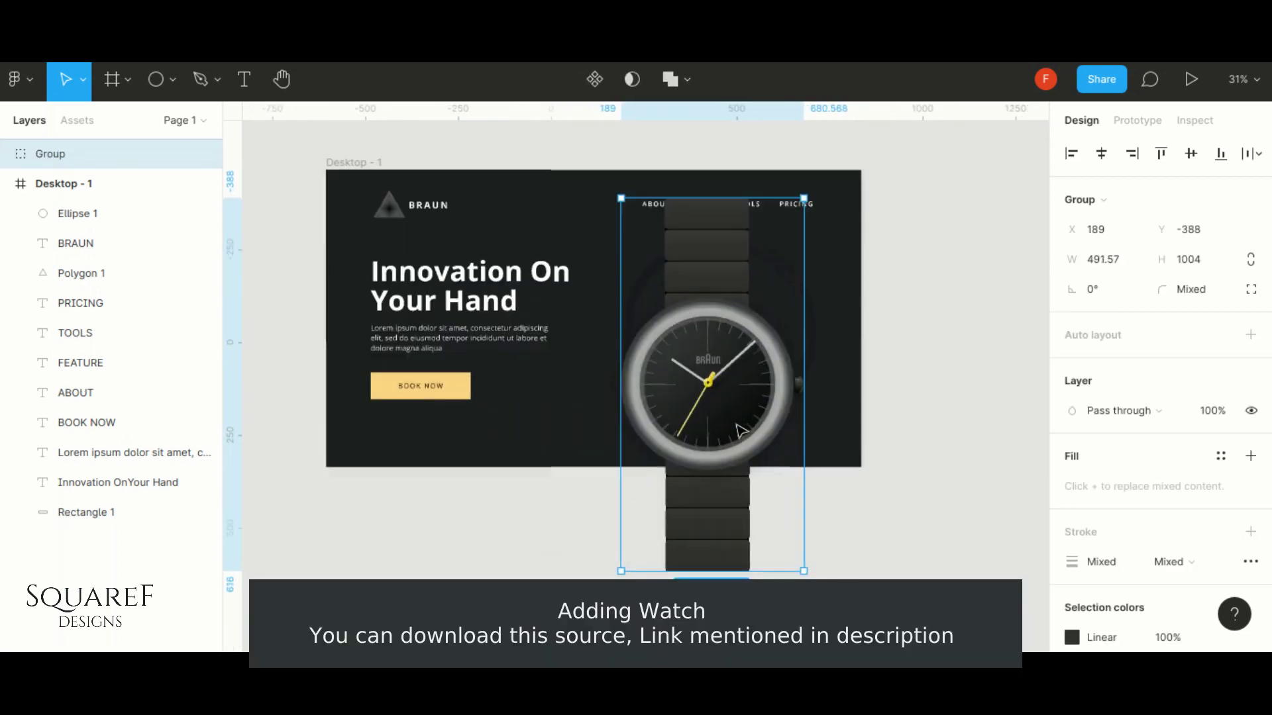
{"action": "scroll", "coordinate": [727, 340], "scroll_direction": "up", "scroll_amount": 2}
{"action": "scroll", "coordinate": [736, 349], "scroll_direction": "down", "scroll_amount": 2}
{"action": "left_click_drag", "start_coordinate": [832, 522], "coordinate": [746, 394]}
{"action": "scroll", "coordinate": [746, 395], "scroll_direction": "up", "scroll_amount": 2}
{"action": "scroll", "coordinate": [836, 331], "scroll_direction": "down", "scroll_amount": 2}
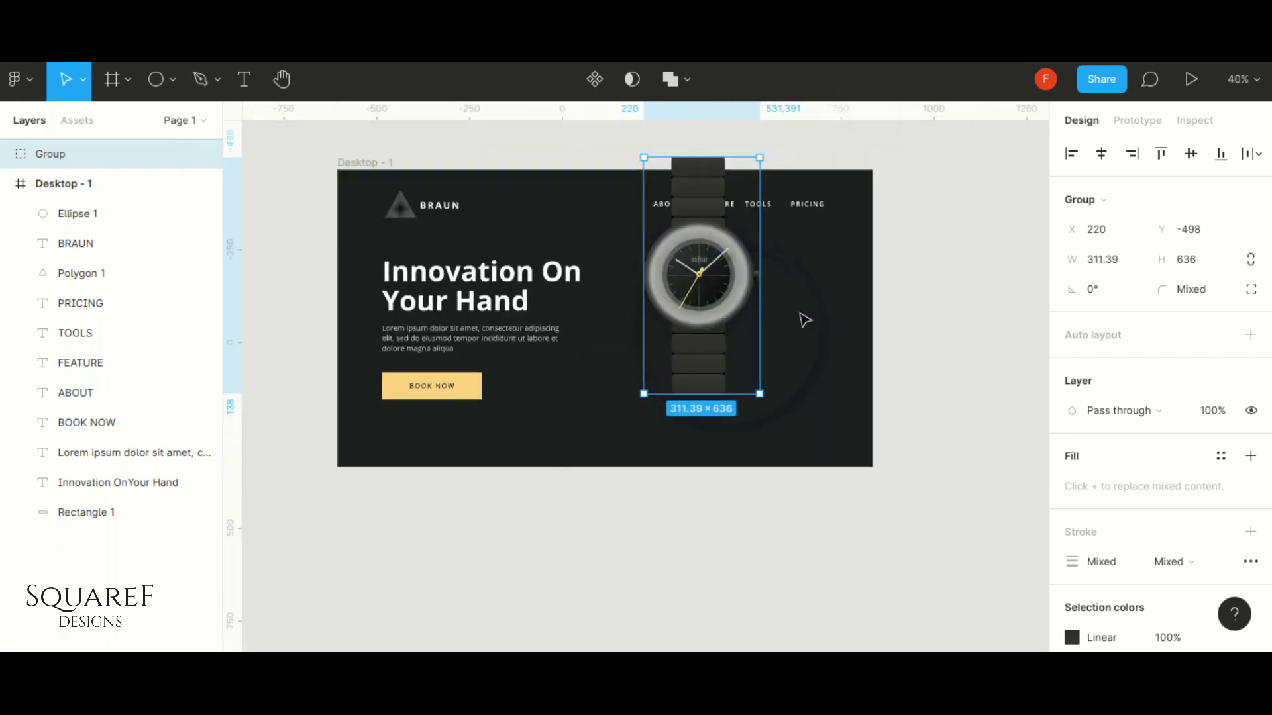
{"action": "scroll", "coordinate": [836, 331], "scroll_direction": "up", "scroll_amount": 2}
Resize the watch to 484×988.54, centre it over the circle, and nest it in Desktop - 1
{"action": "mouse_move", "coordinate": [733, 288]}
{"action": "left_mouse_down"}
{"action": "mouse_move", "coordinate": [733, 354]}
{"action": "mouse_move", "coordinate": [704, 326]}
{"action": "left_mouse_up"}
{"action": "mouse_move", "coordinate": [783, 481]}
{"action": "left_mouse_down"}
{"action": "mouse_move", "coordinate": [863, 585]}
{"action": "mouse_move", "coordinate": [831, 581]}
{"action": "mouse_move", "coordinate": [803, 534]}
{"action": "left_mouse_up"}
{"action": "left_click_drag", "start_coordinate": [708, 326], "coordinate": [729, 326]}
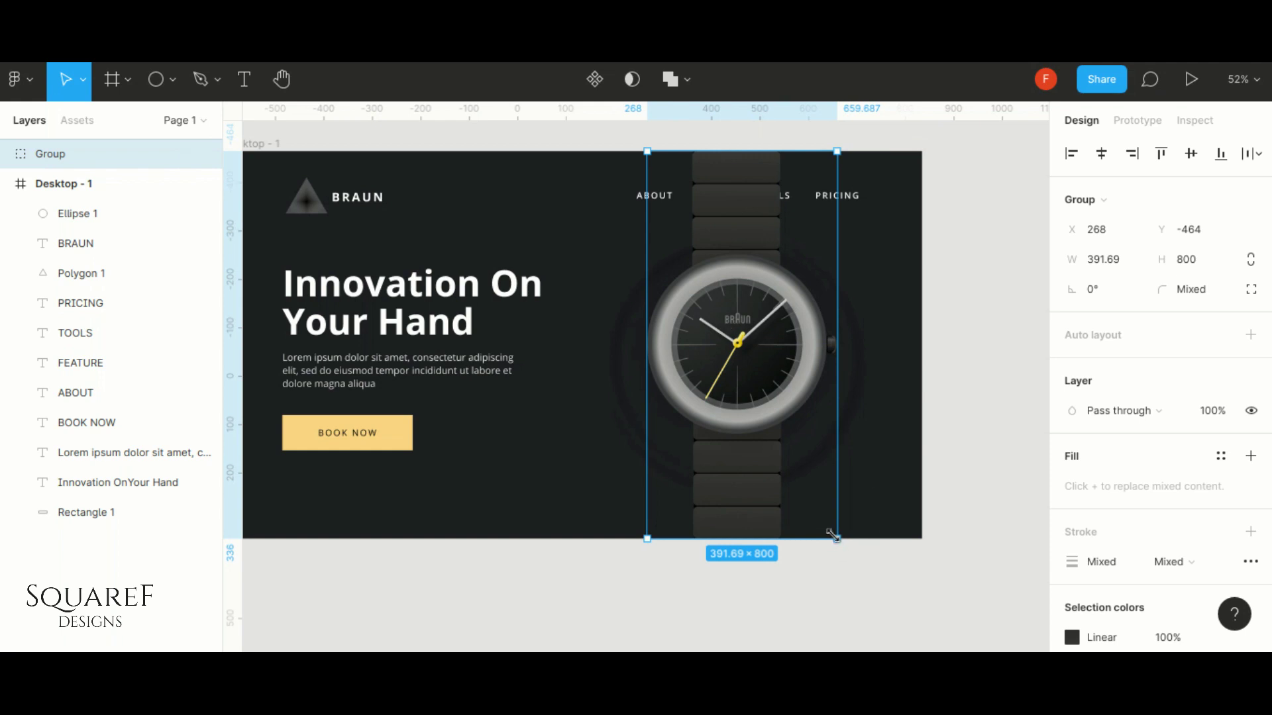
{"action": "left_click_drag", "start_coordinate": [834, 536], "coordinate": [880, 582]}
{"action": "left_click_drag", "start_coordinate": [809, 463], "coordinate": [784, 436]}
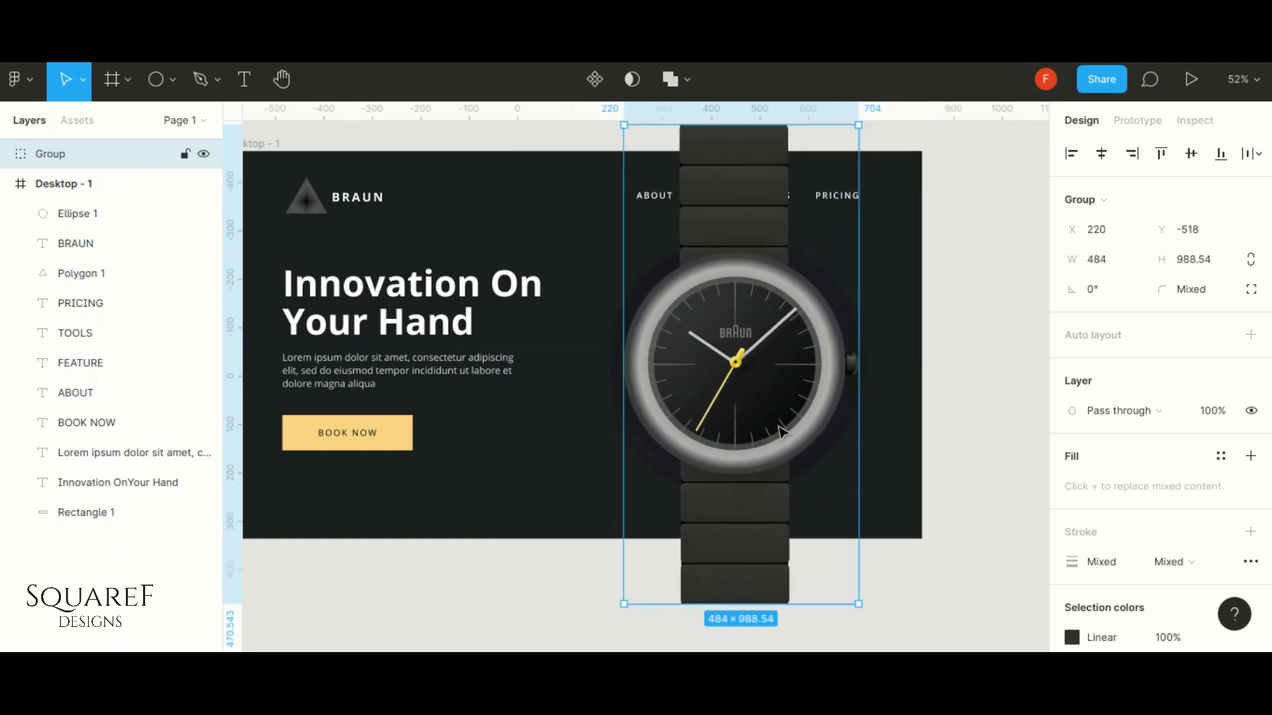
{"action": "left_click_drag", "start_coordinate": [60, 153], "coordinate": [60, 192]}
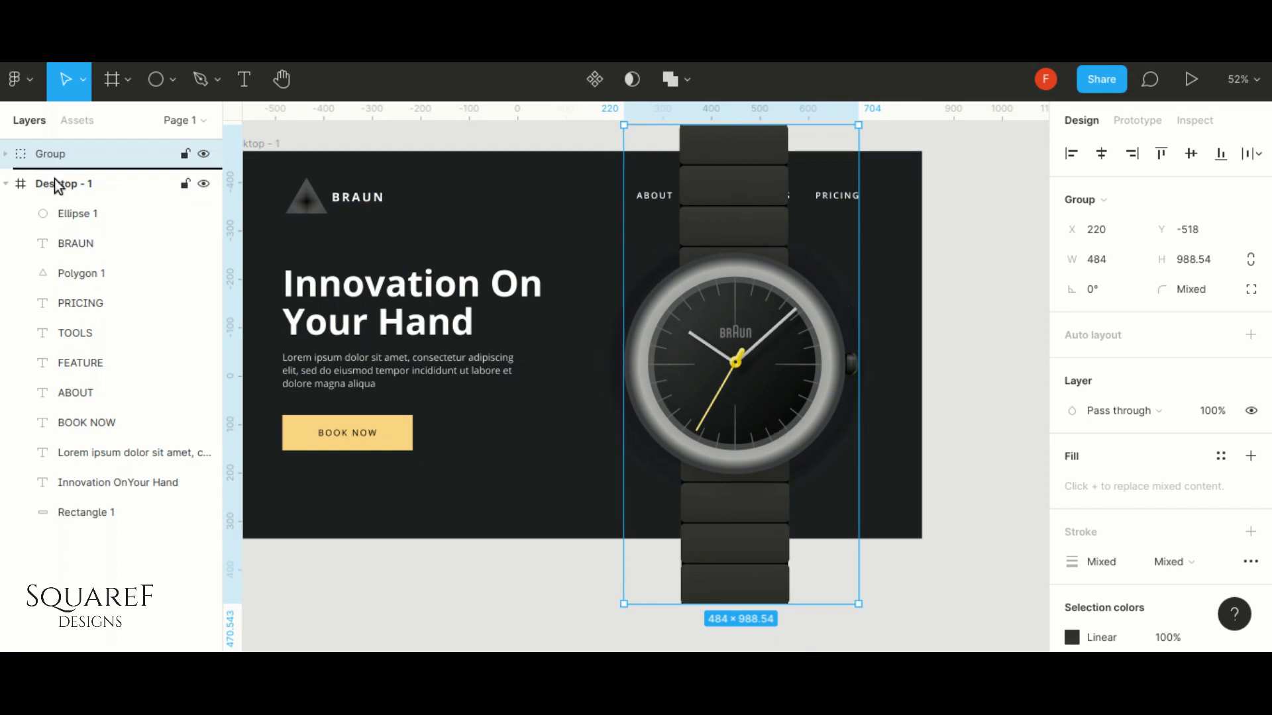
Bring the ABOUT, FEATURE, TOOLS and PRICING labels to the front, above the watch group
{"action": "left_click", "coordinate": [659, 198]}
{"action": "left_click", "coordinate": [86, 304], "text": "shift"}
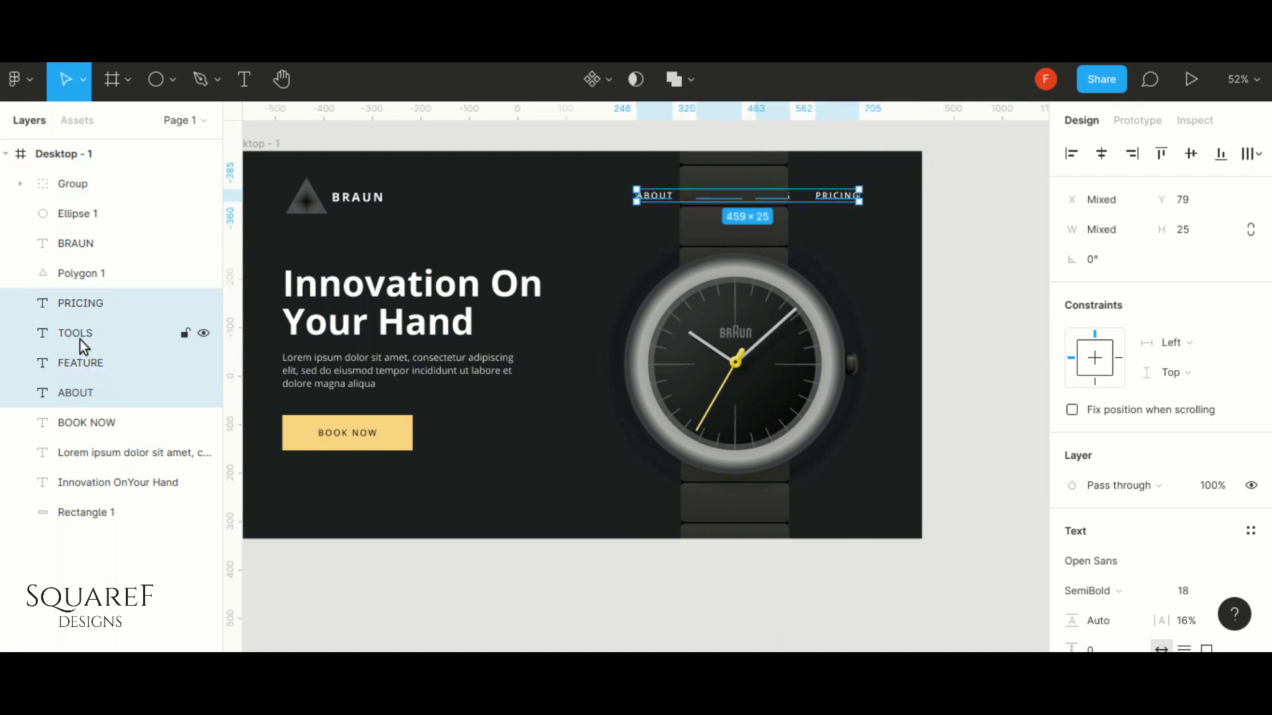
{"action": "right_click", "coordinate": [76, 341]}
{"action": "left_click", "coordinate": [139, 191]}
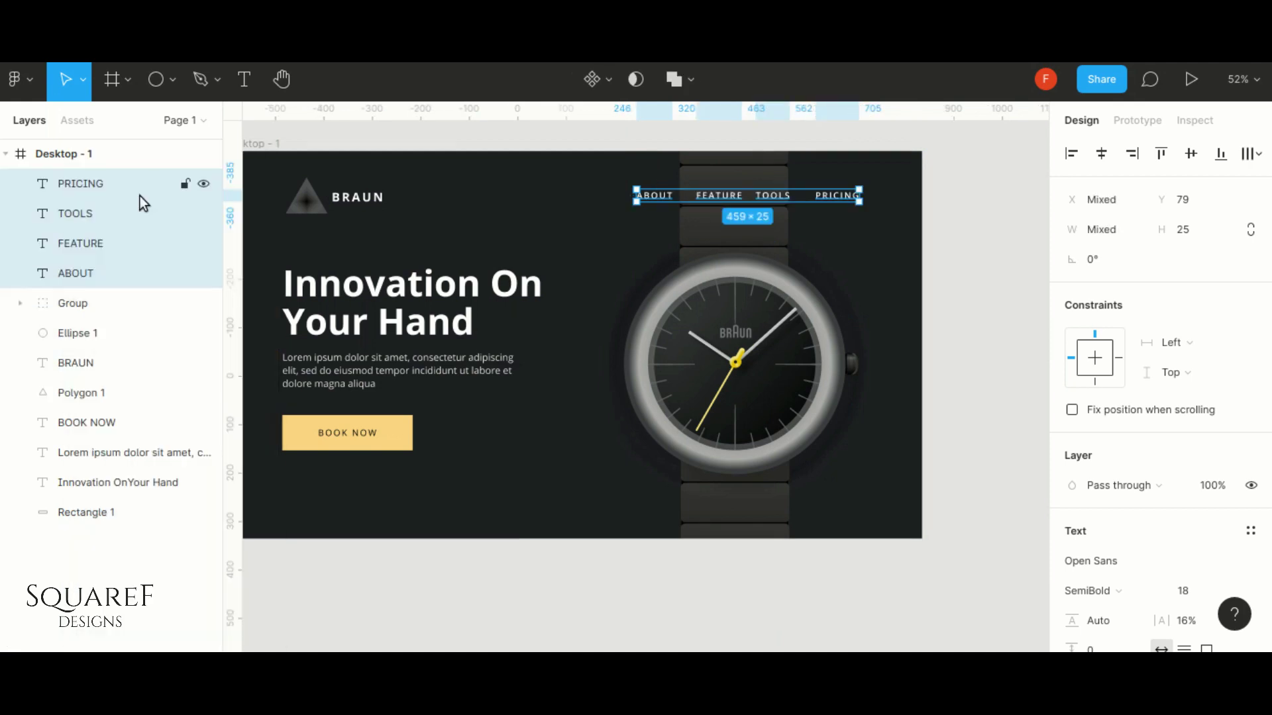
{"action": "left_click", "coordinate": [718, 351]}
{"action": "mouse_move", "coordinate": [73, 304]}
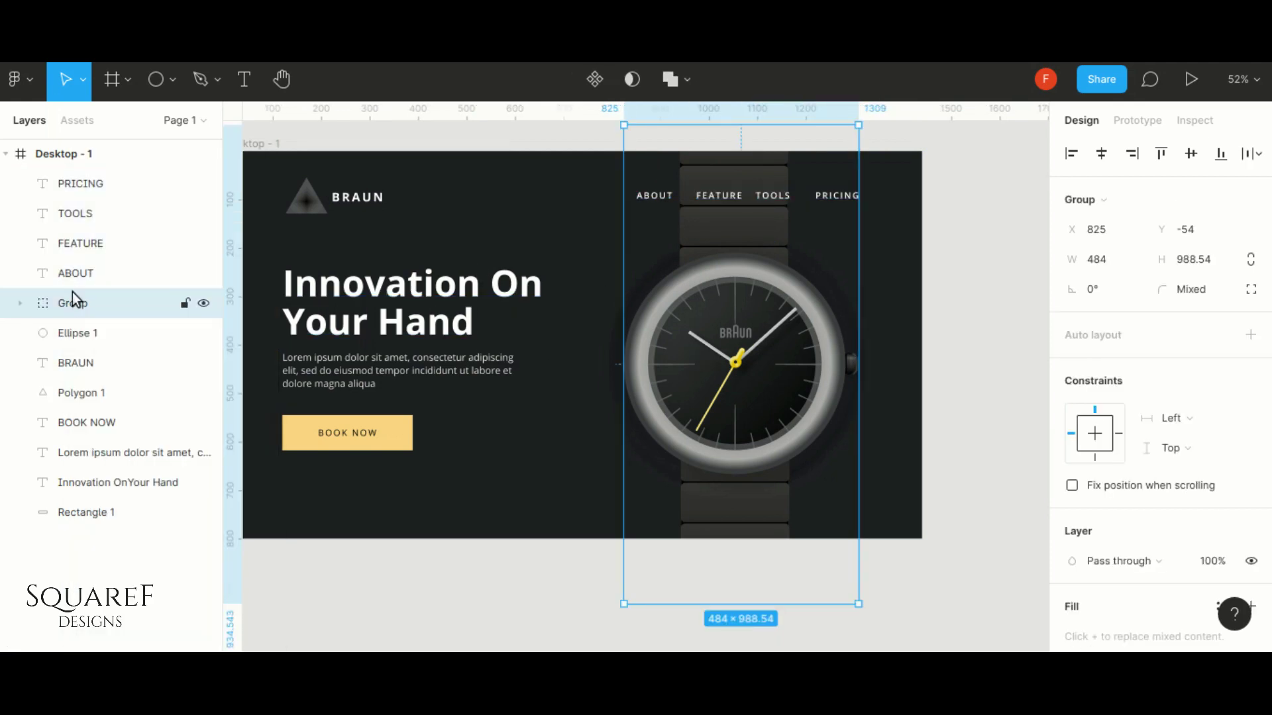
Enlarge Ellipse 1 around its centre and paste larger copies, the biggest 886×886, behind the watch
{"action": "left_click", "coordinate": [838, 449]}
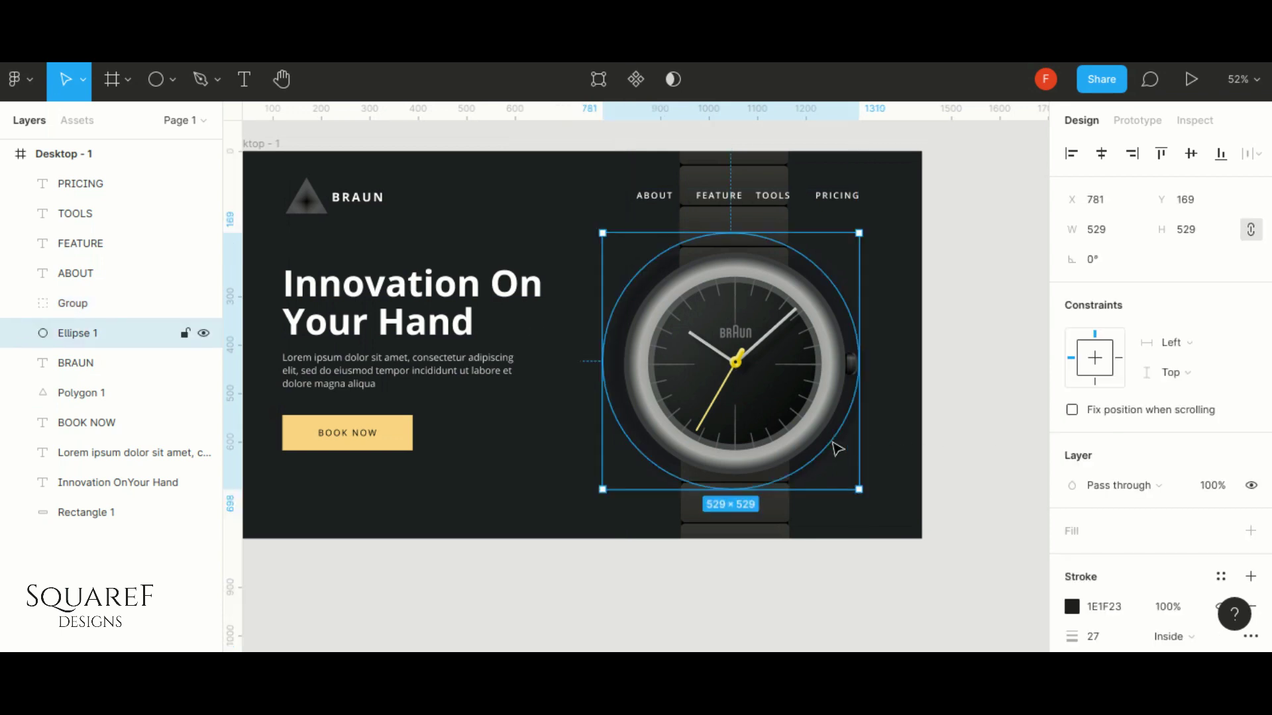
{"action": "mouse_move", "coordinate": [861, 489]}
{"action": "left_mouse_down"}
{"action": "mouse_move", "coordinate": [821, 463]}
{"action": "mouse_move", "coordinate": [852, 479]}
{"action": "left_mouse_up"}
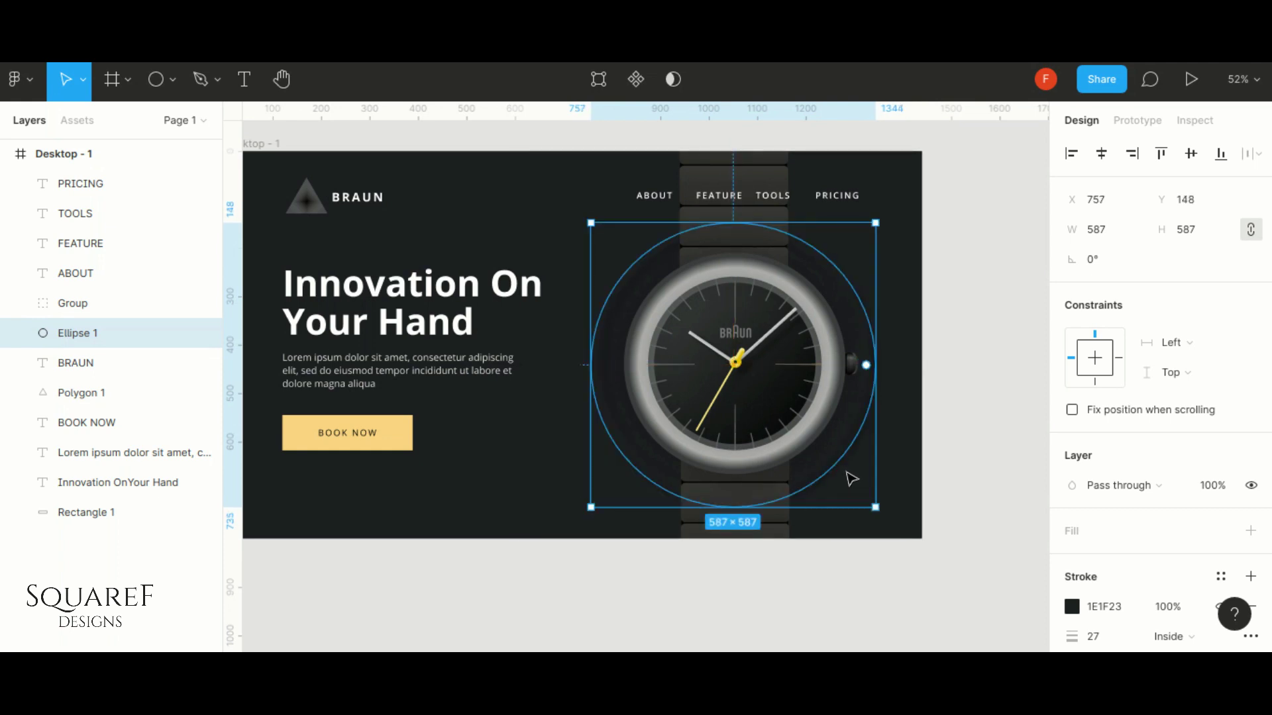
{"action": "mouse_move", "coordinate": [851, 481]}
{"action": "left_mouse_down"}
{"action": "mouse_move", "coordinate": [839, 478]}
{"action": "mouse_move", "coordinate": [864, 498]}
{"action": "mouse_move", "coordinate": [819, 464]}
{"action": "mouse_move", "coordinate": [877, 500]}
{"action": "mouse_move", "coordinate": [845, 483]}
{"action": "mouse_move", "coordinate": [935, 567]}
{"action": "mouse_move", "coordinate": [897, 503]}
{"action": "mouse_move", "coordinate": [865, 483]}
{"action": "mouse_move", "coordinate": [946, 559]}
{"action": "mouse_move", "coordinate": [899, 522]}
{"action": "left_mouse_up"}
{"action": "key", "text": "ctrl+v"}
{"action": "key", "text": "ctrl+v"}
{"action": "key", "text": "ctrl+v"}
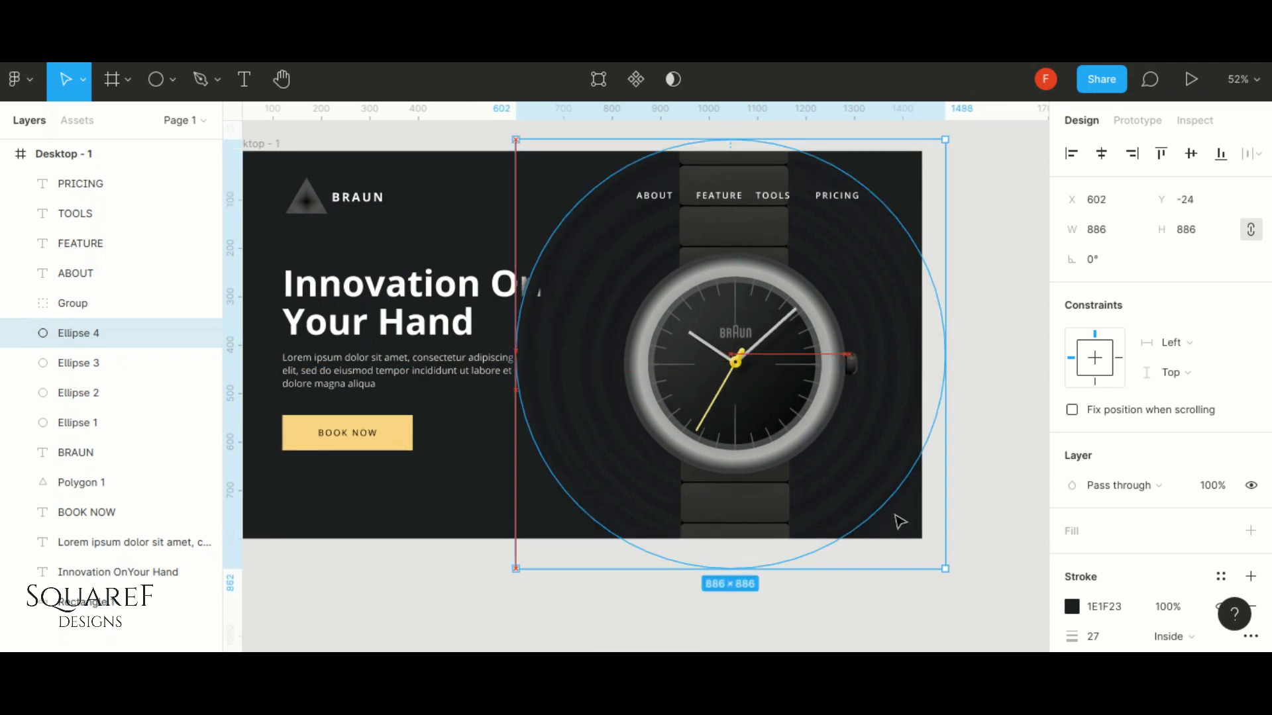
{"action": "left_click_drag", "start_coordinate": [902, 526], "coordinate": [900, 527]}
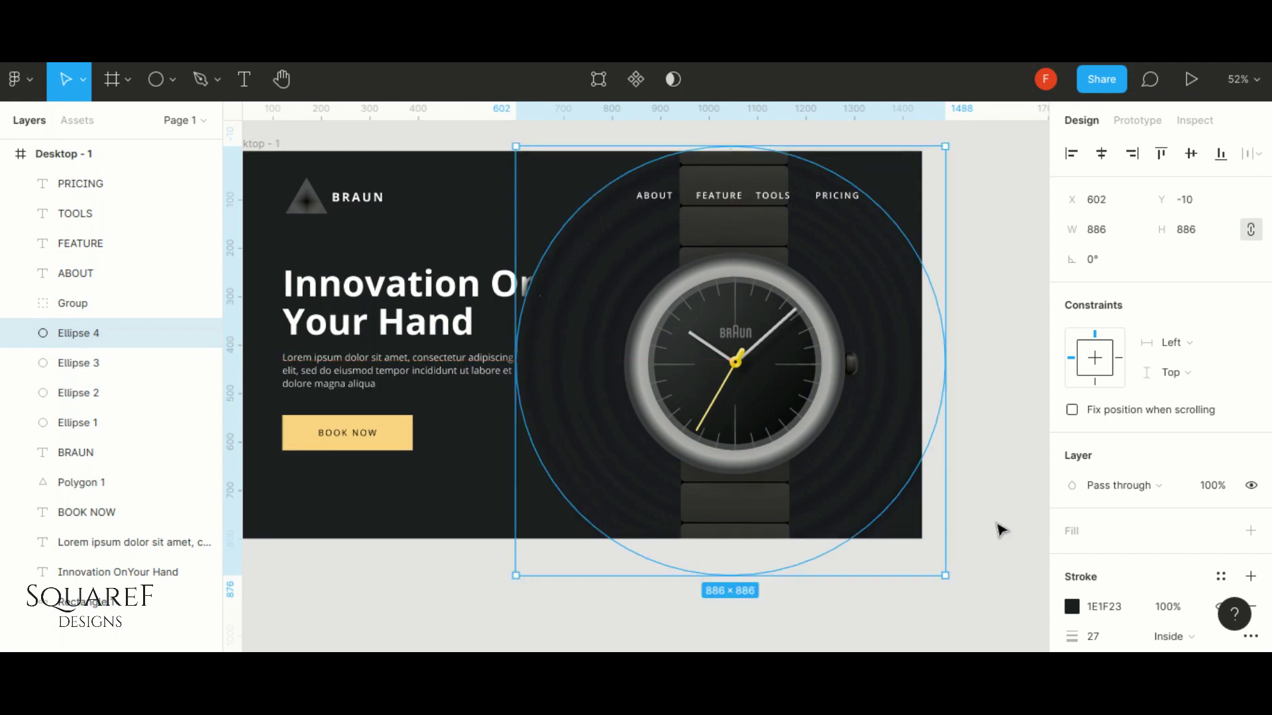
Bring the 'Innovation On Your Hand' heading and paragraph to the front
{"action": "left_click", "coordinate": [973, 537]}
{"action": "left_click", "coordinate": [113, 571]}
{"action": "right_click", "coordinate": [382, 297]}
{"action": "left_click", "coordinate": [329, 381]}
{"action": "right_click", "coordinate": [398, 370]}
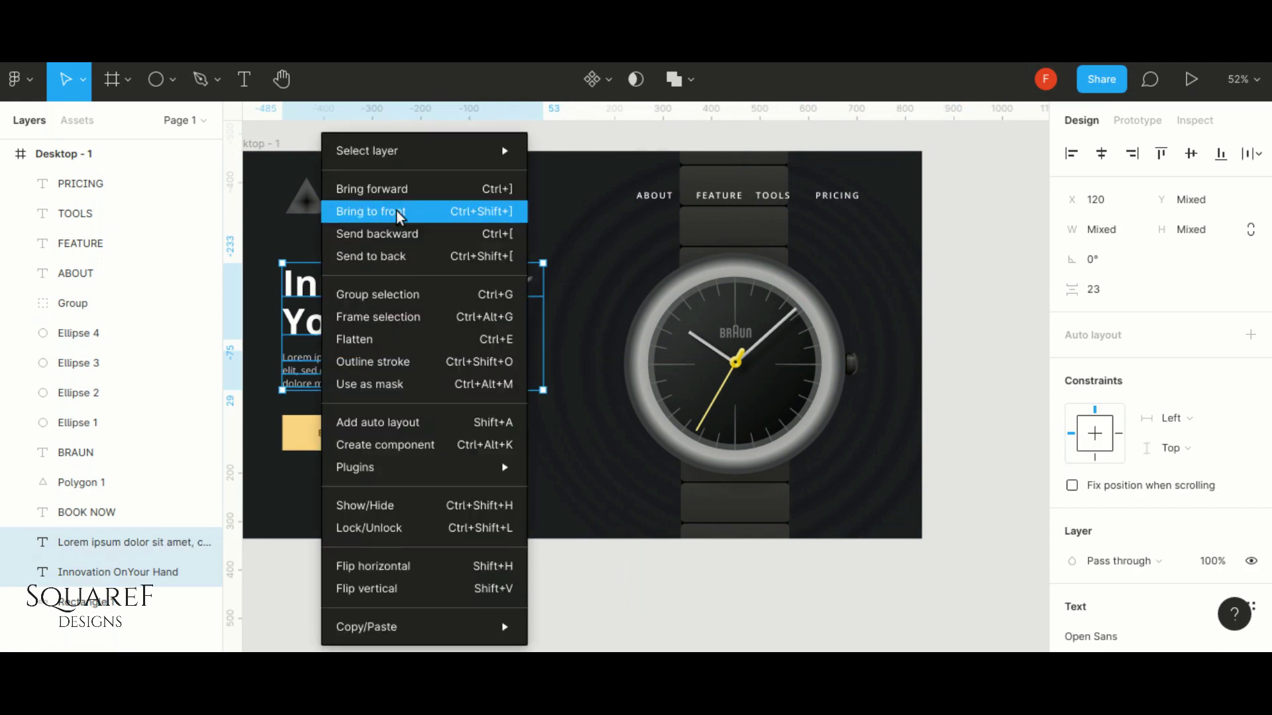
{"action": "left_click", "coordinate": [400, 210]}
{"action": "left_click", "coordinate": [459, 211]}
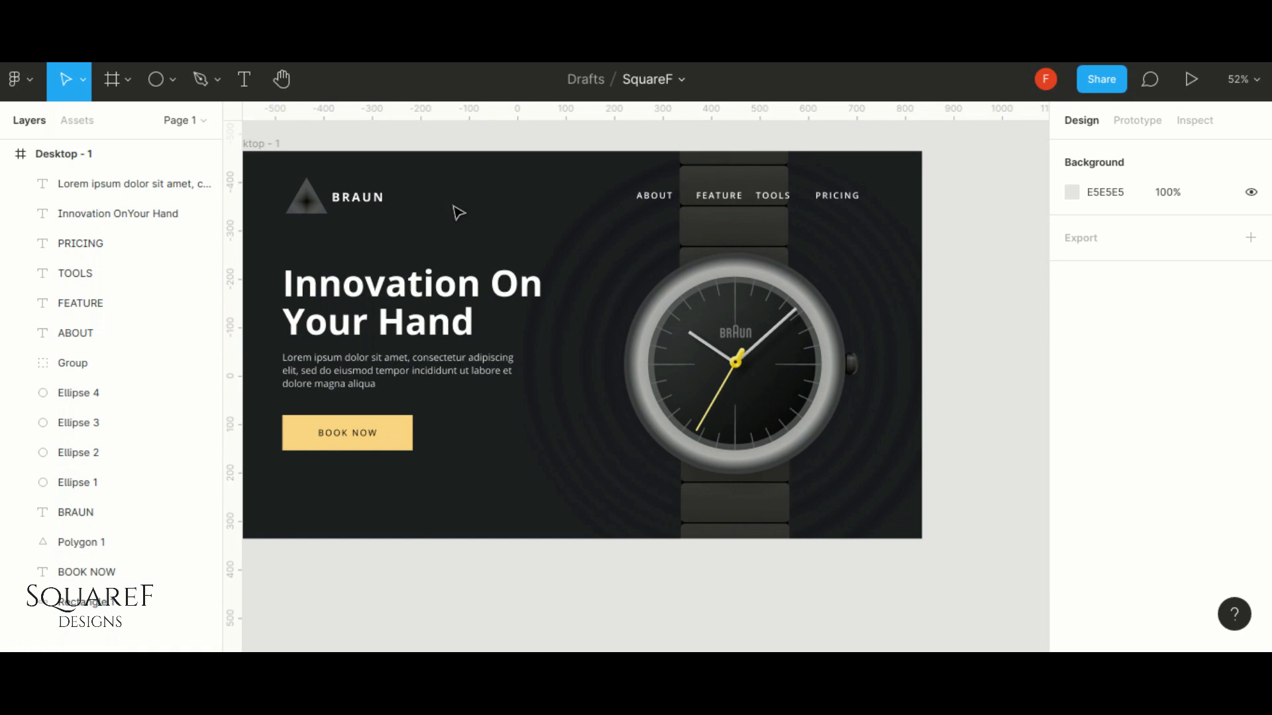
Set the Lorem ipsum paragraph's text colour to EDEDED
{"action": "left_click", "coordinate": [119, 183]}
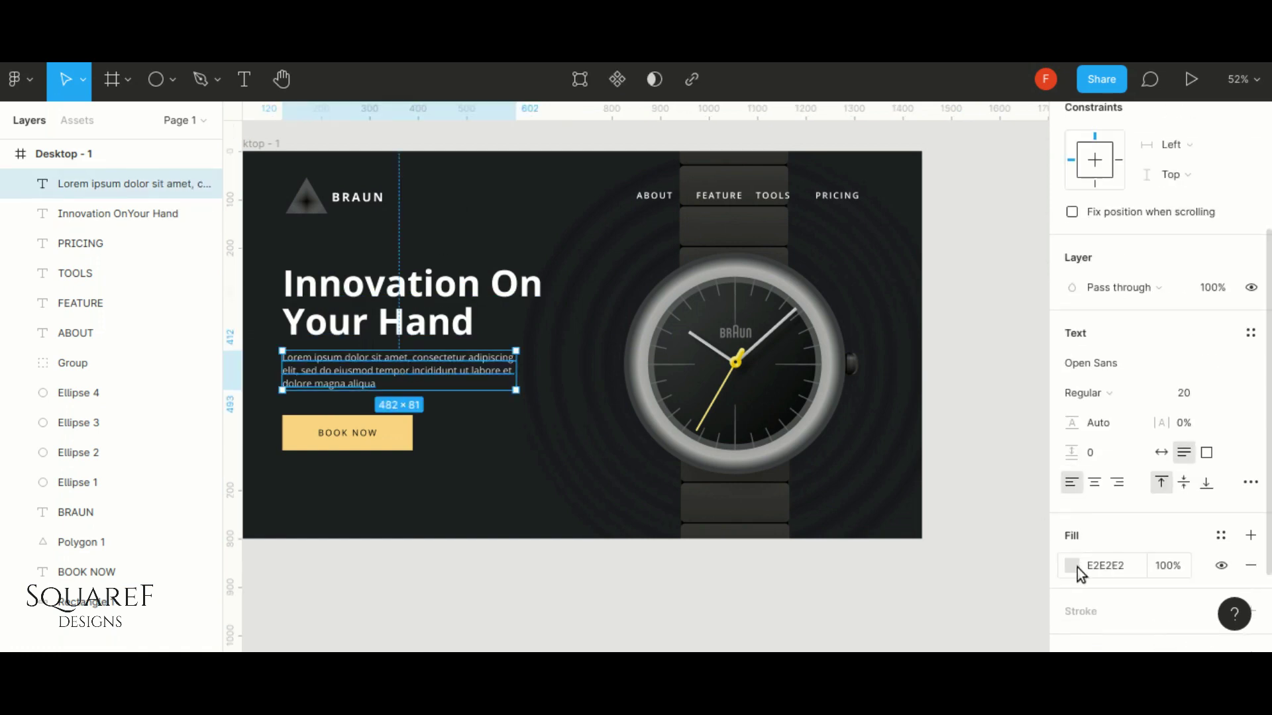
{"action": "left_click", "coordinate": [1076, 567]}
{"action": "type", "text": "EDEDED"}
{"action": "key", "text": "Return"}
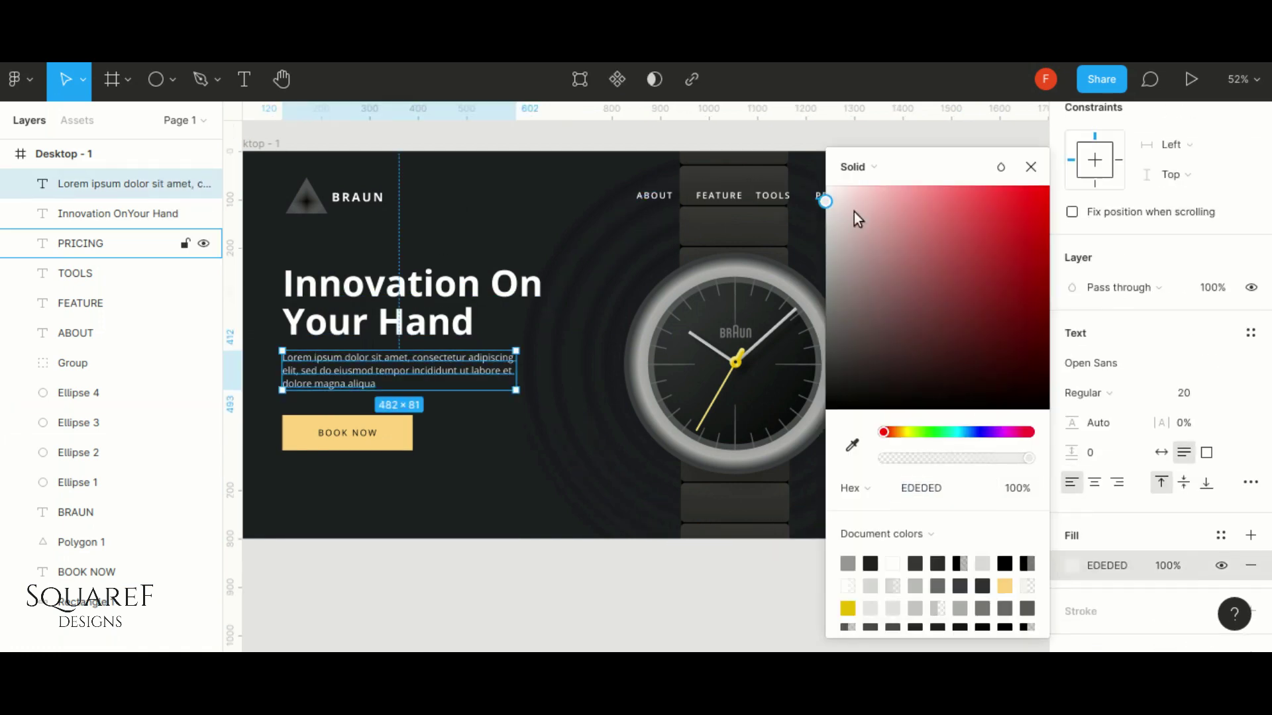
{"action": "left_click", "coordinate": [1031, 172]}
{"action": "left_click", "coordinate": [498, 503]}
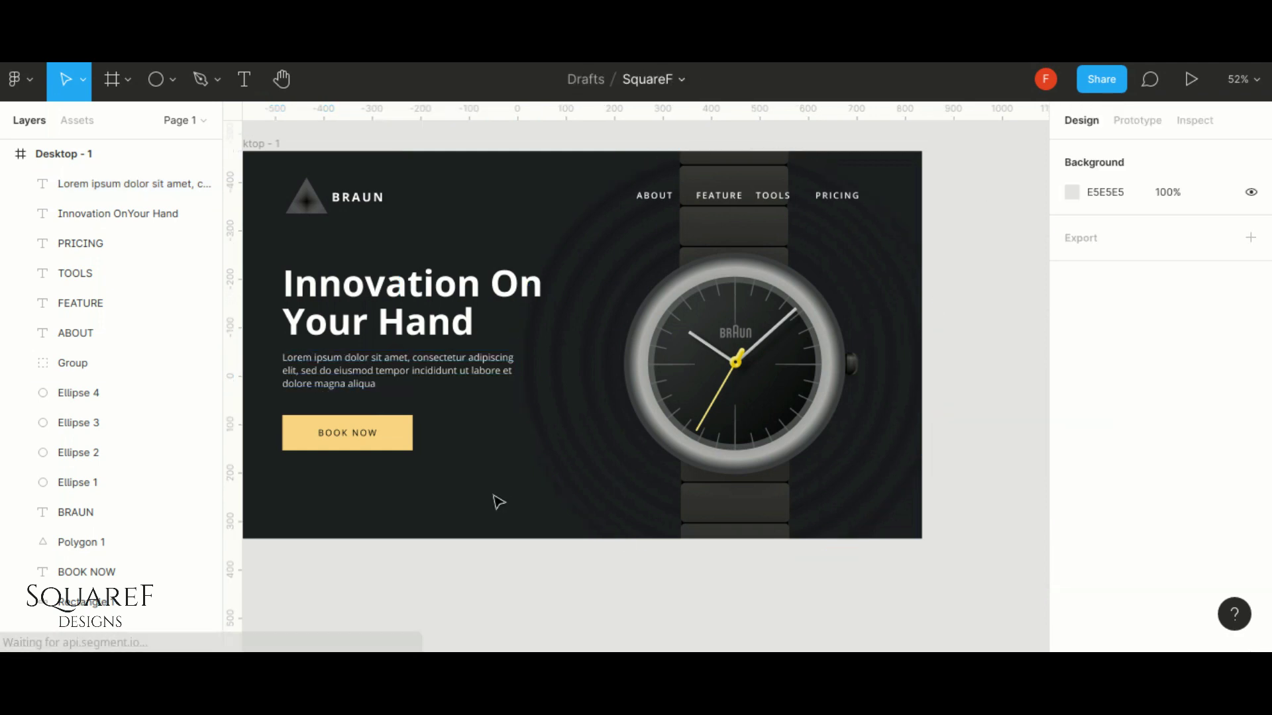
{"action": "scroll", "coordinate": [472, 474], "scroll_direction": "down", "scroll_amount": 2}
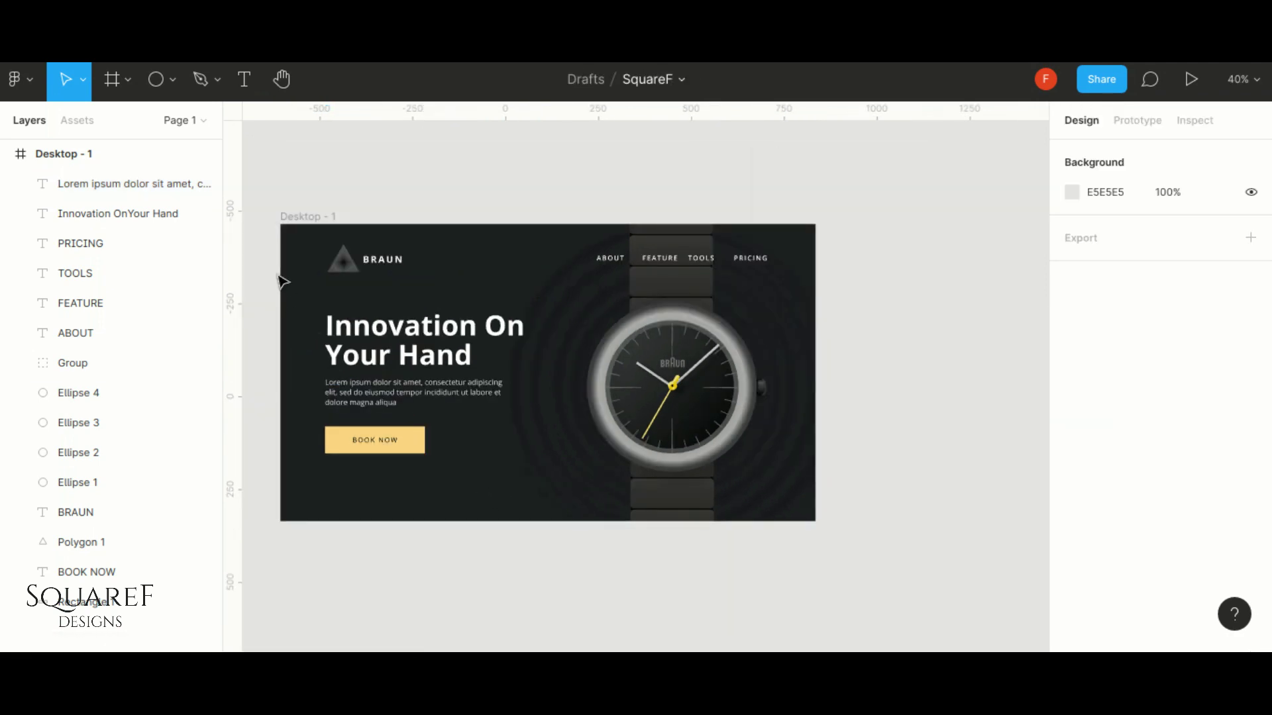
{"action": "scroll", "coordinate": [281, 281], "scroll_direction": "up", "scroll_amount": 2}
{"action": "scroll", "coordinate": [432, 334], "scroll_direction": "down", "scroll_amount": 1}
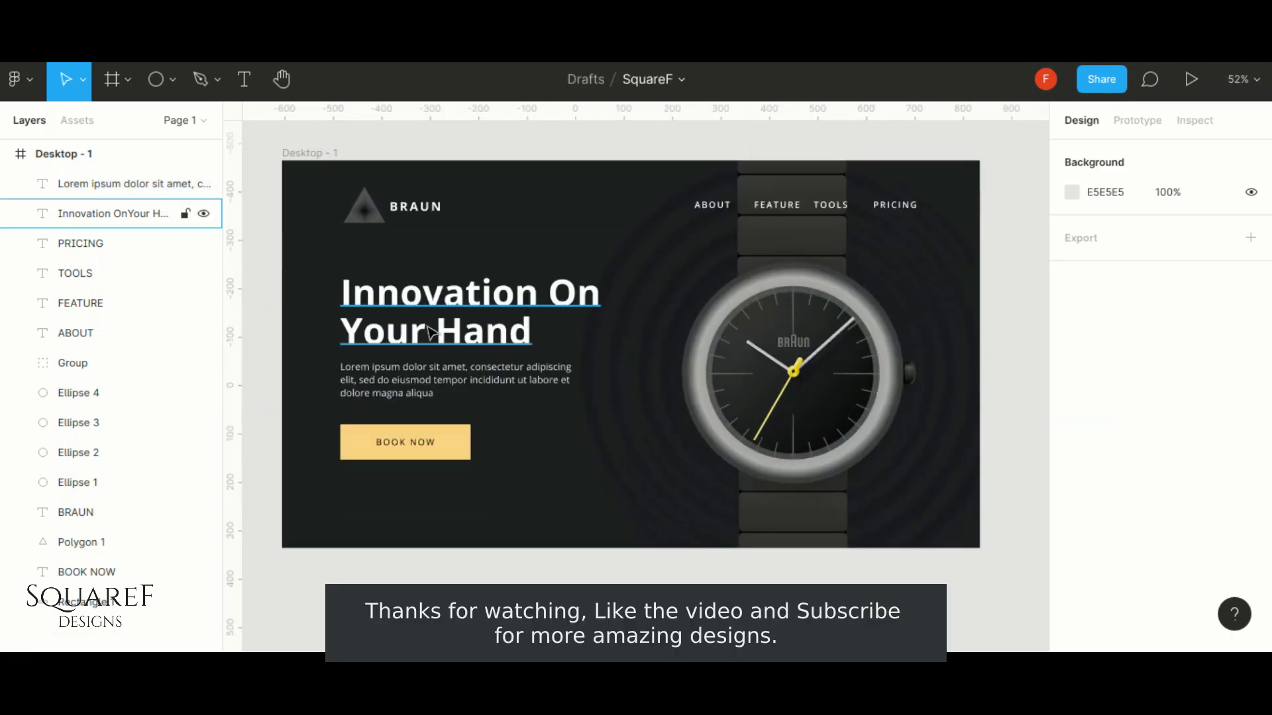